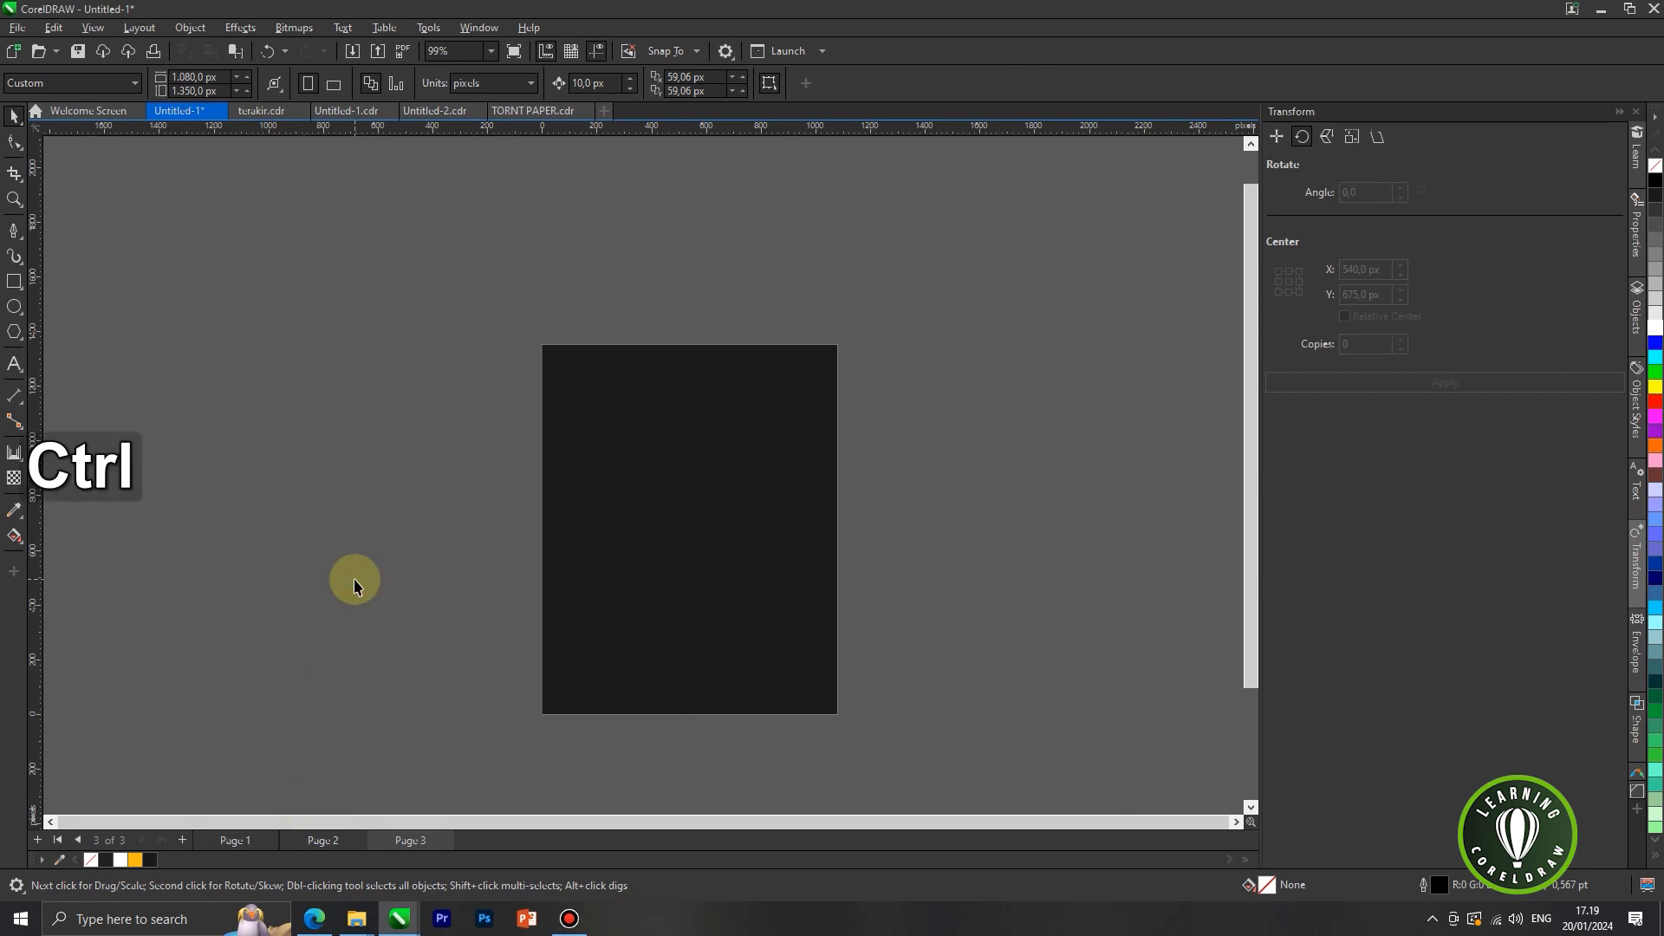
Step: Paste the camera photo and PowerClip it inside the dark page rectangle
key("ctrl+v")
mouse_move(408, 416)
left_mouse_down()
mouse_move(394, 330)
mouse_move(419, 271)
left_mouse_up()
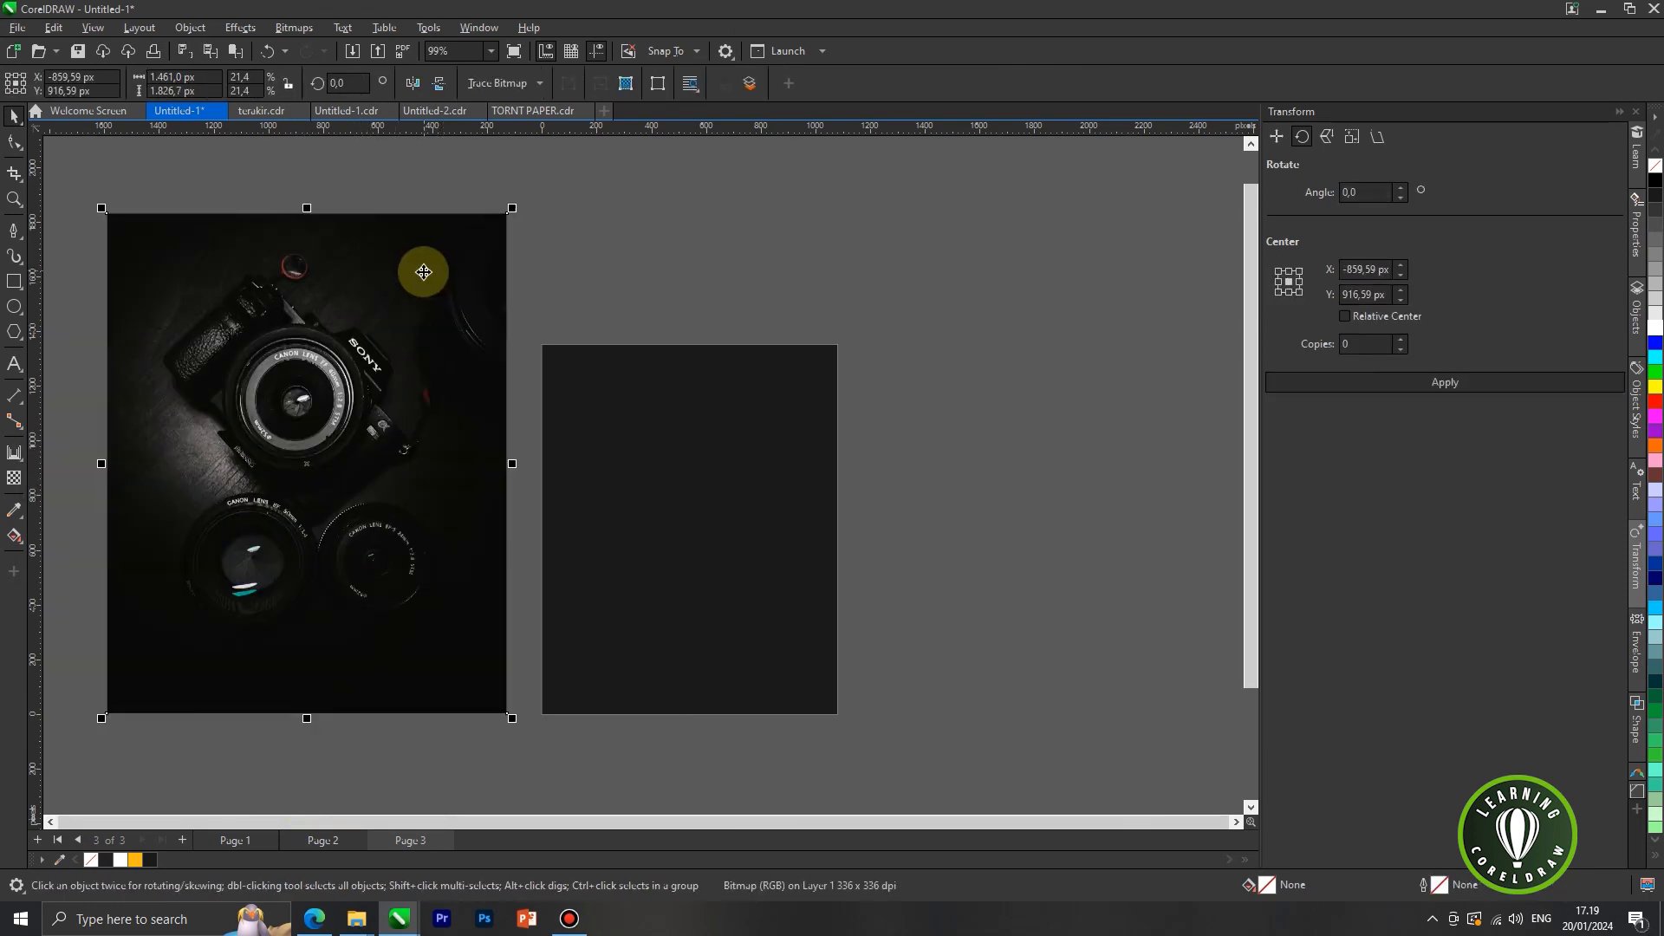
right_click(422, 273)
left_click(544, 499)
left_click(668, 464)
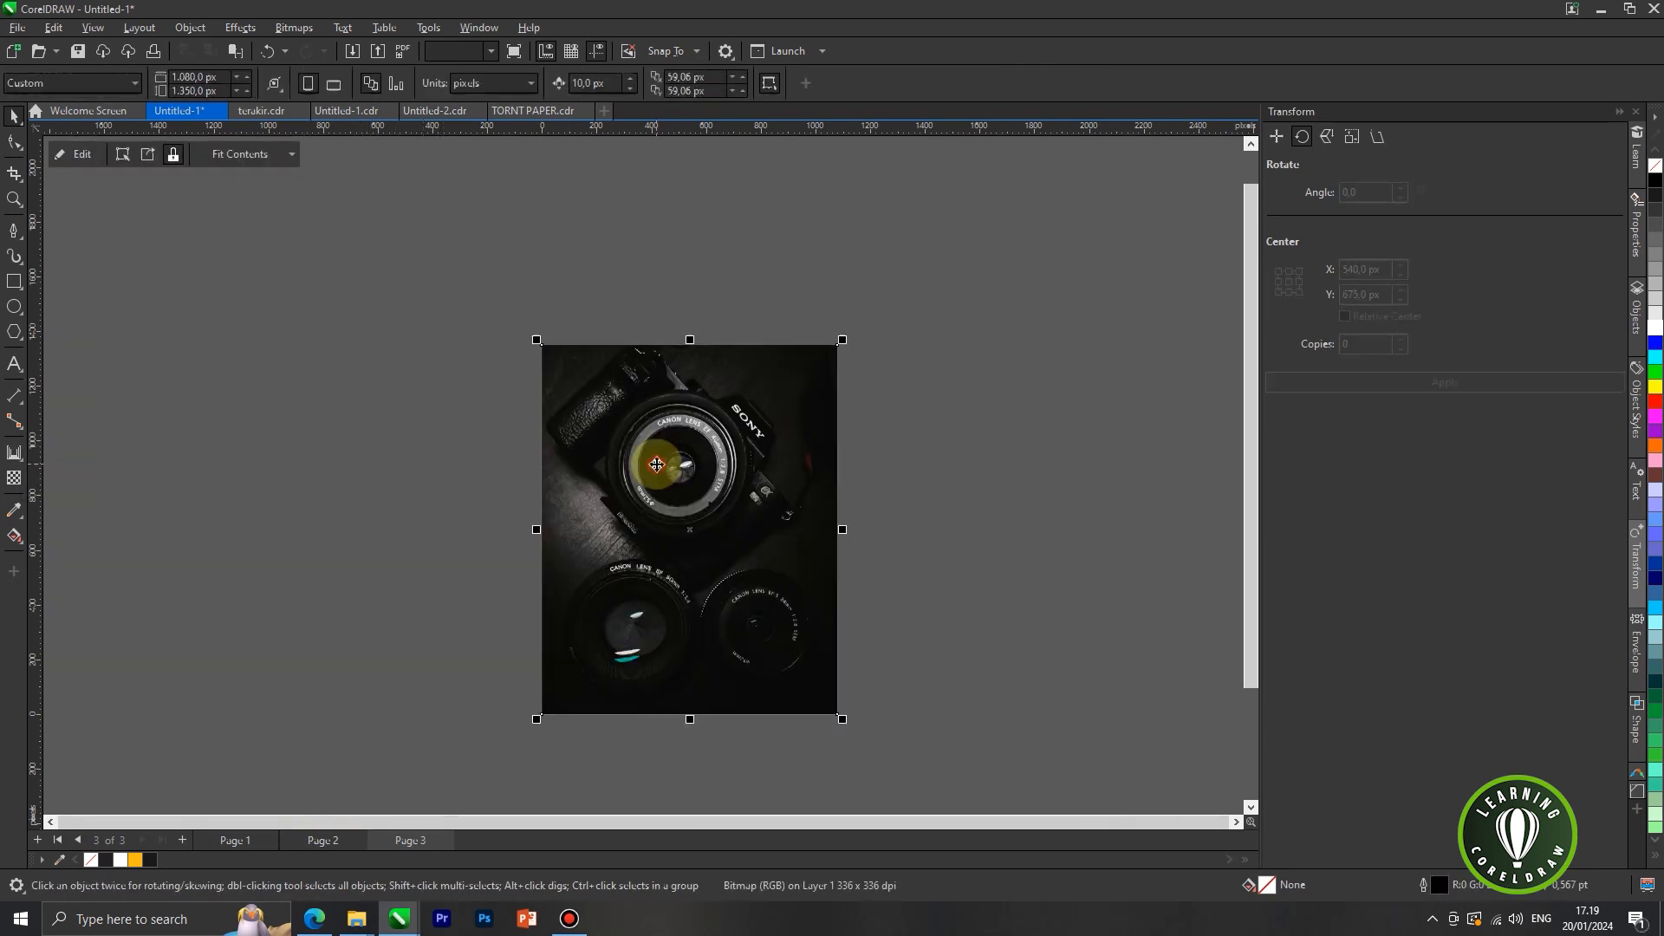
Step: Open the PowerClip contents for editing, scale the photo to about 1376 by 1721 px and reposition it over the frame
right_click(683, 465)
left_click(730, 392)
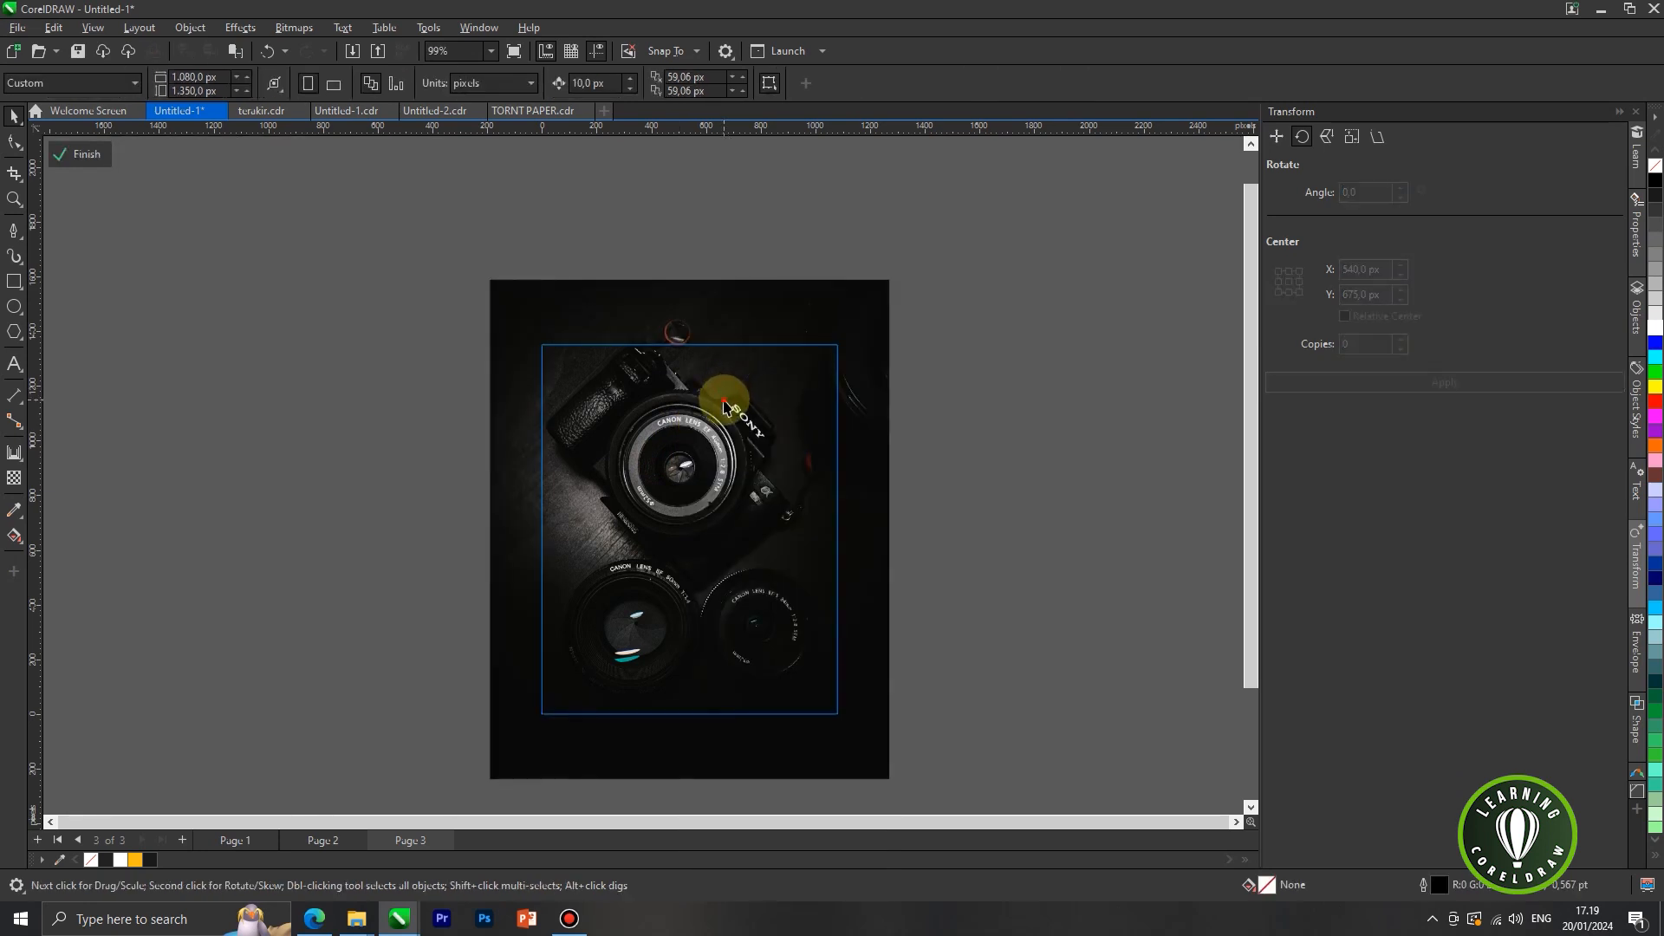
mouse_move(730, 407)
left_mouse_down()
mouse_move(718, 401)
mouse_move(738, 399)
left_mouse_up()
left_click_drag(892, 267, 881, 279)
left_click_drag(834, 336, 828, 320)
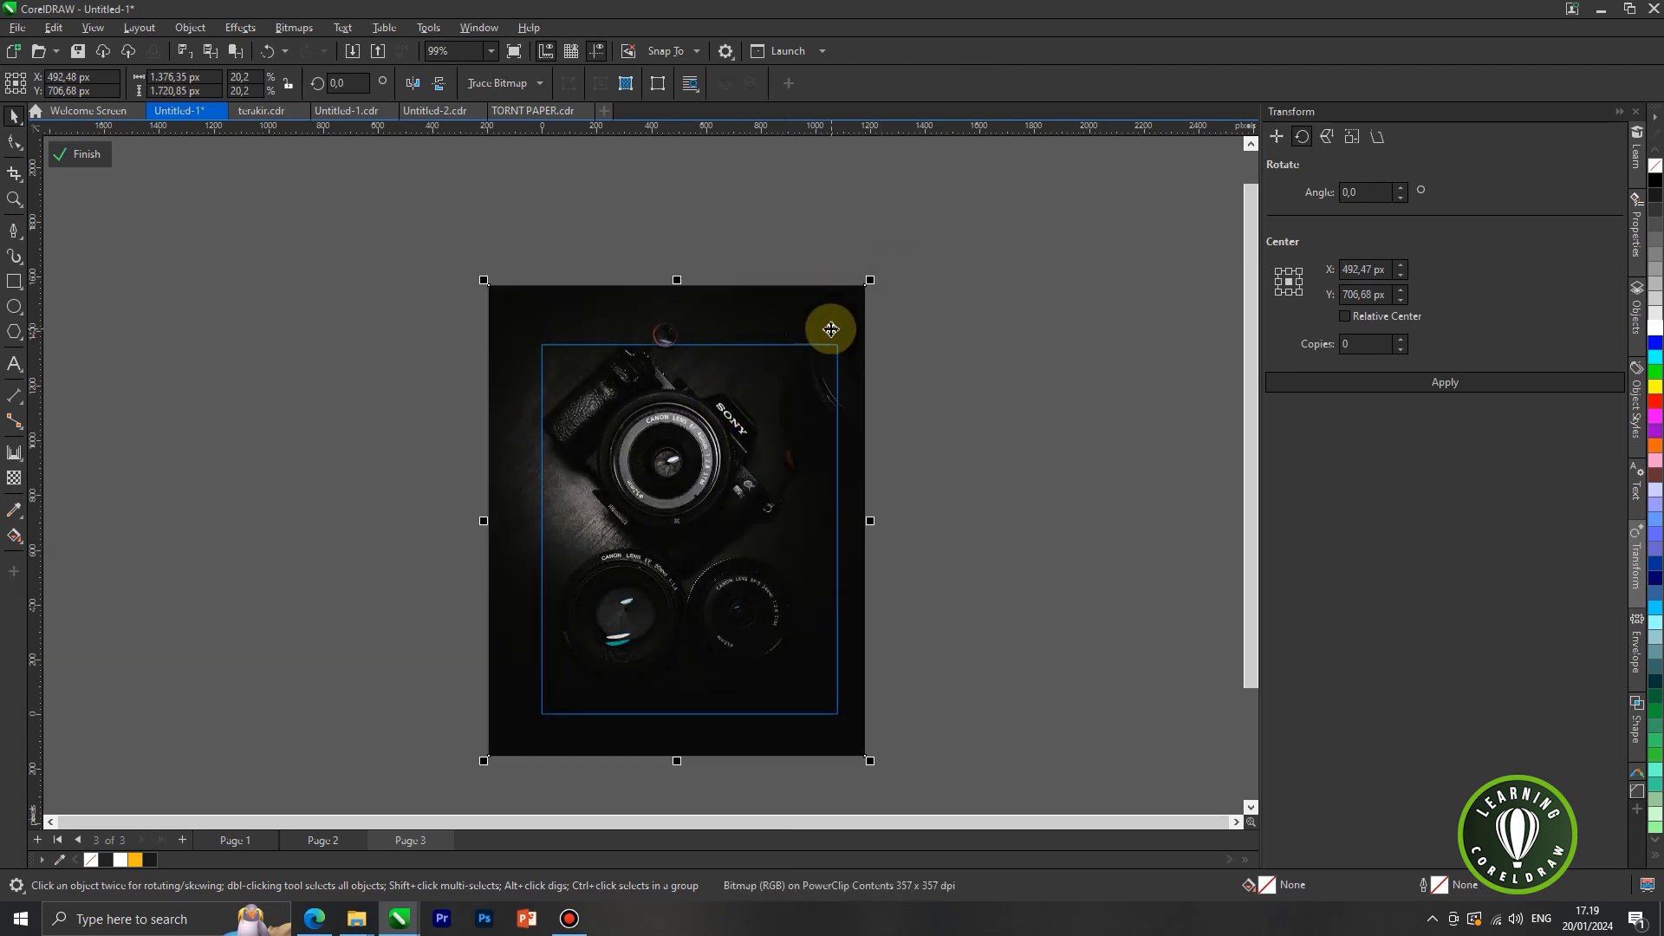
Step: Apply a downward linear fountain transparency fading the photo from the camera's top to the frame's lower edge, and finish editing the PowerClip
left_click(13, 478)
left_click_drag(666, 501, 665, 702)
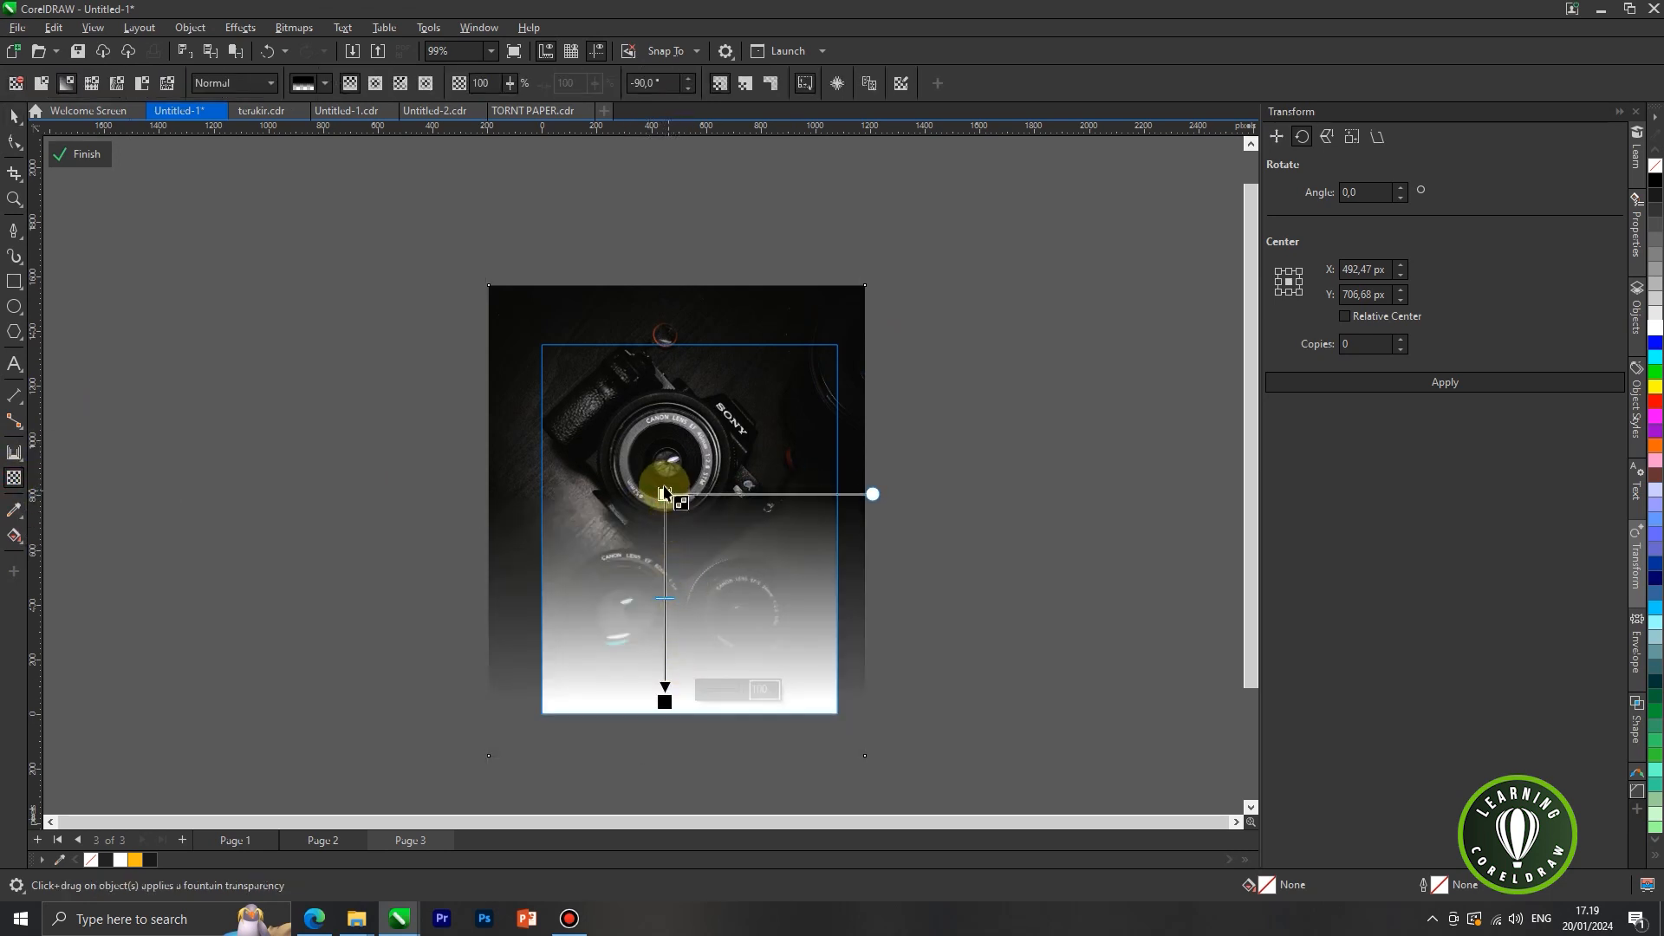
left_click_drag(665, 494, 670, 403)
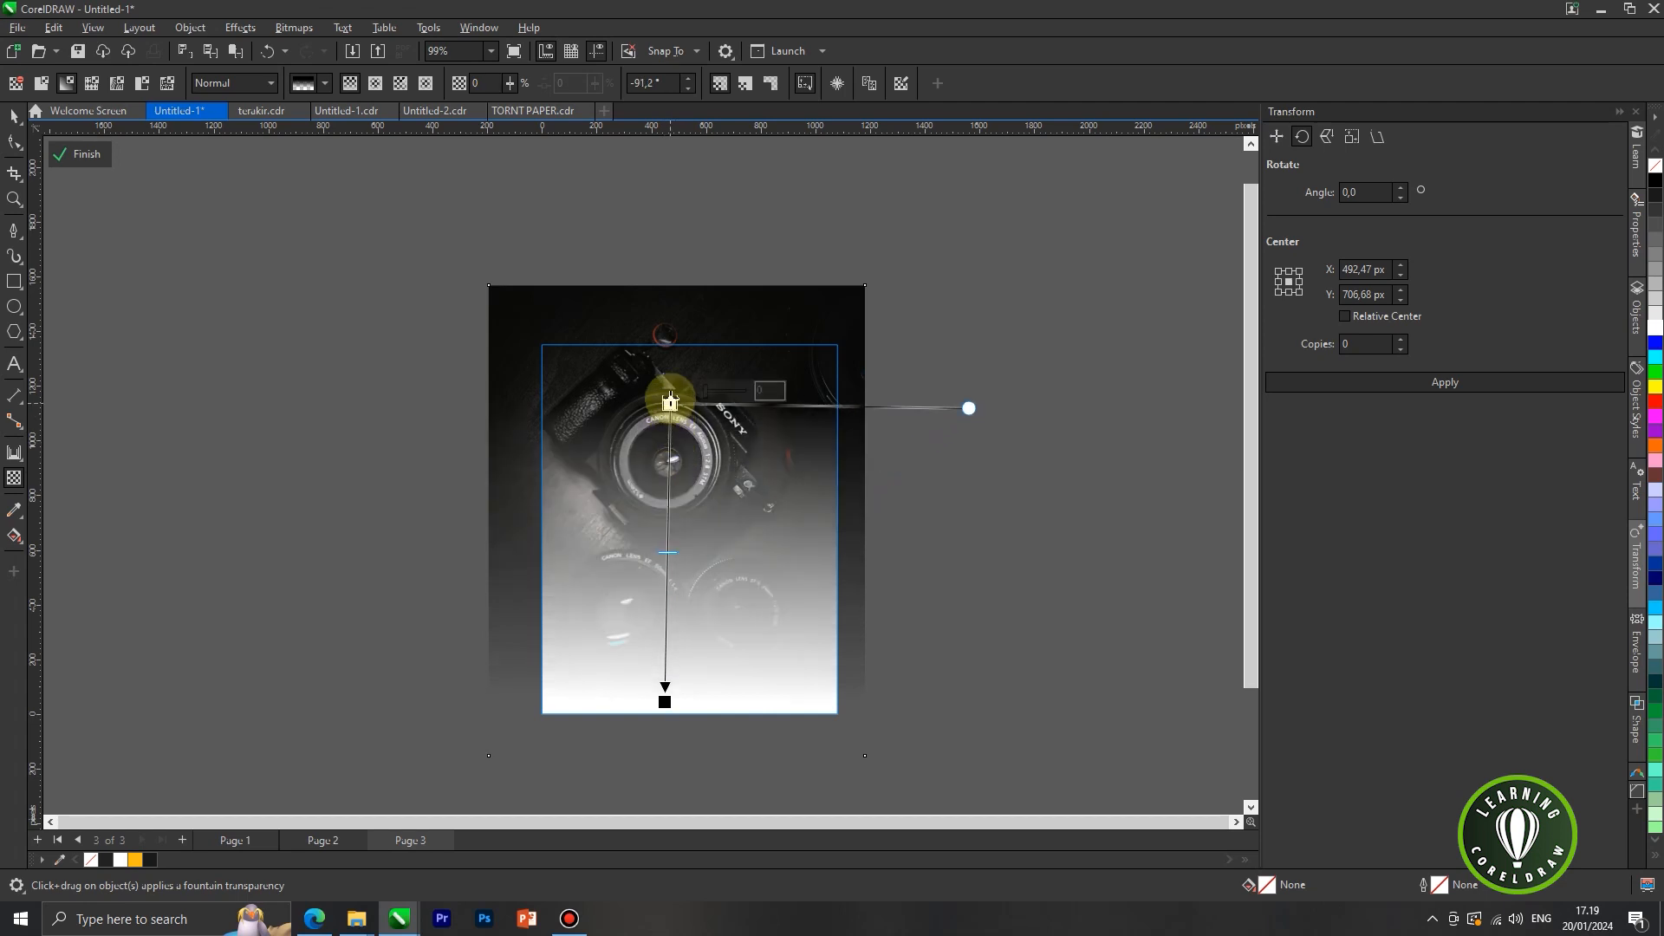
right_click(675, 366)
left_click(710, 375)
key("space")
left_click(896, 355)
left_click(789, 456)
left_click(456, 375)
scroll(803, 482, "up", 1)
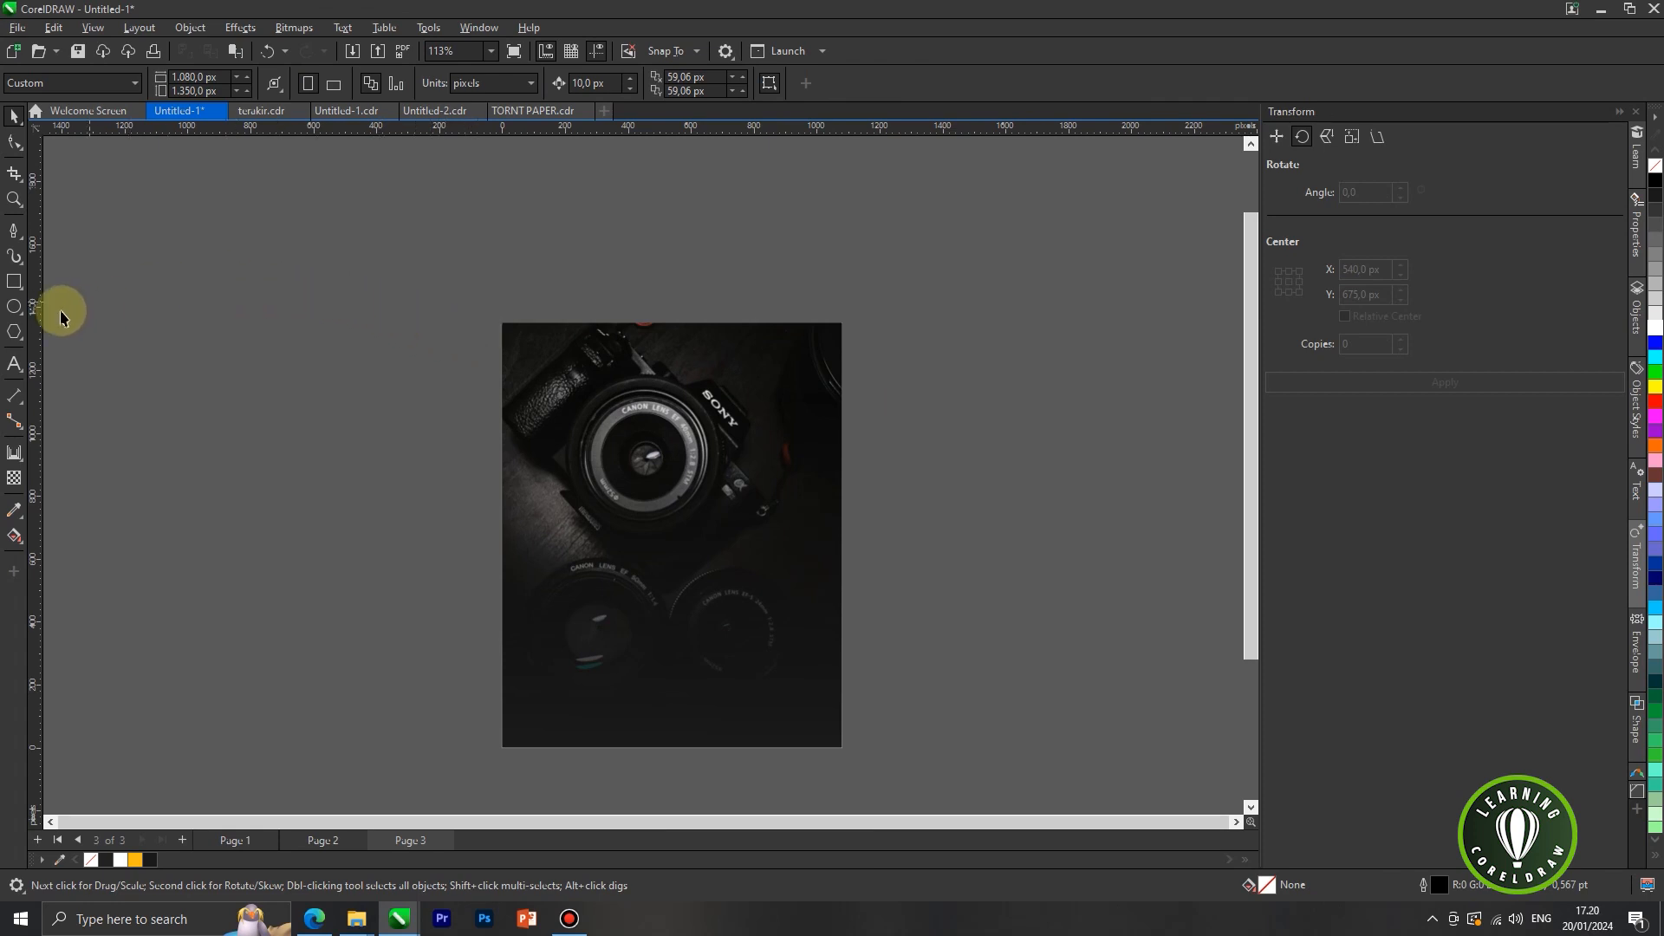
Step: Draw a six-sided polygon about 334 by 386 px over the camera
left_click(15, 332)
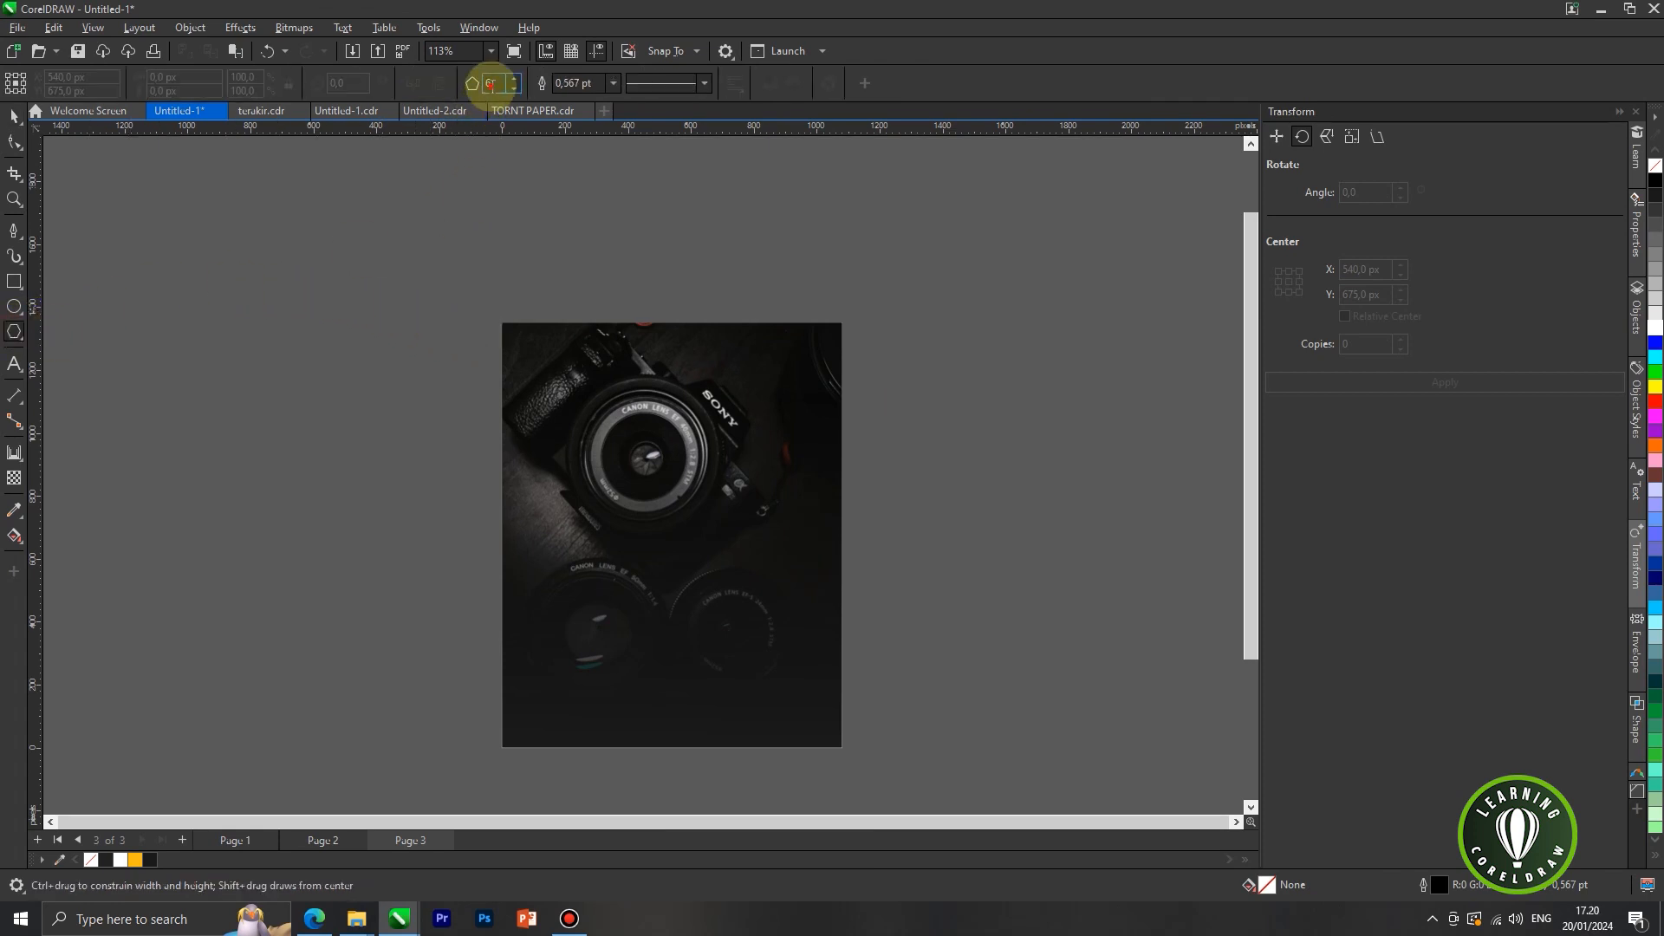
type("6")
key("Return")
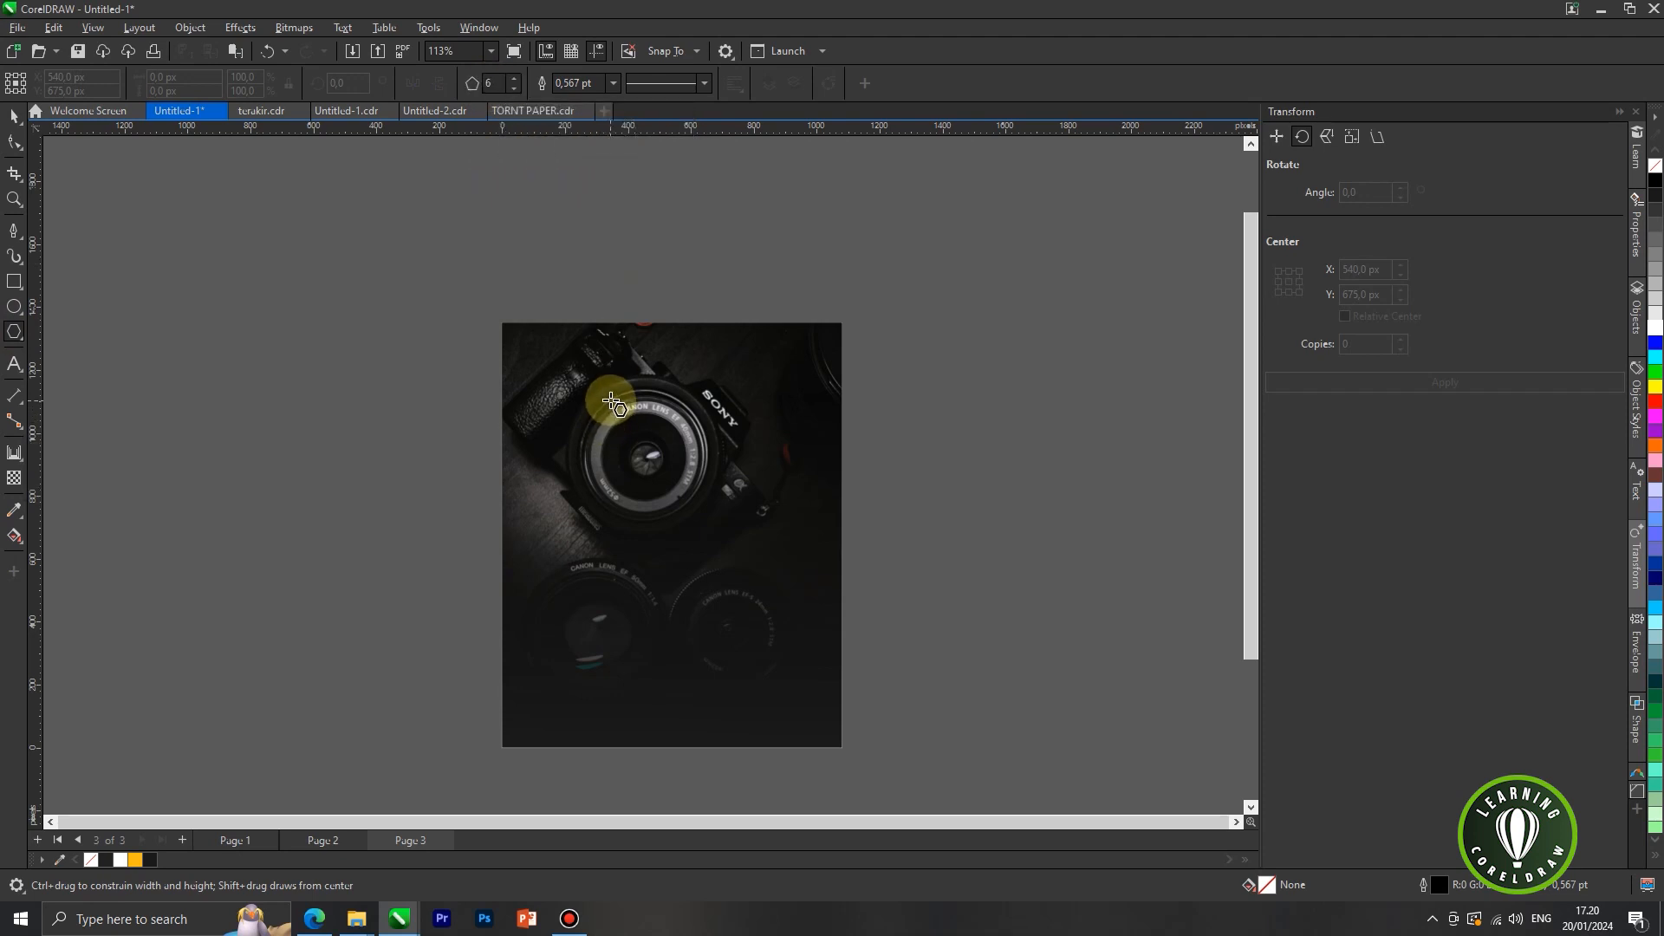
left_click_drag(613, 399, 724, 520)
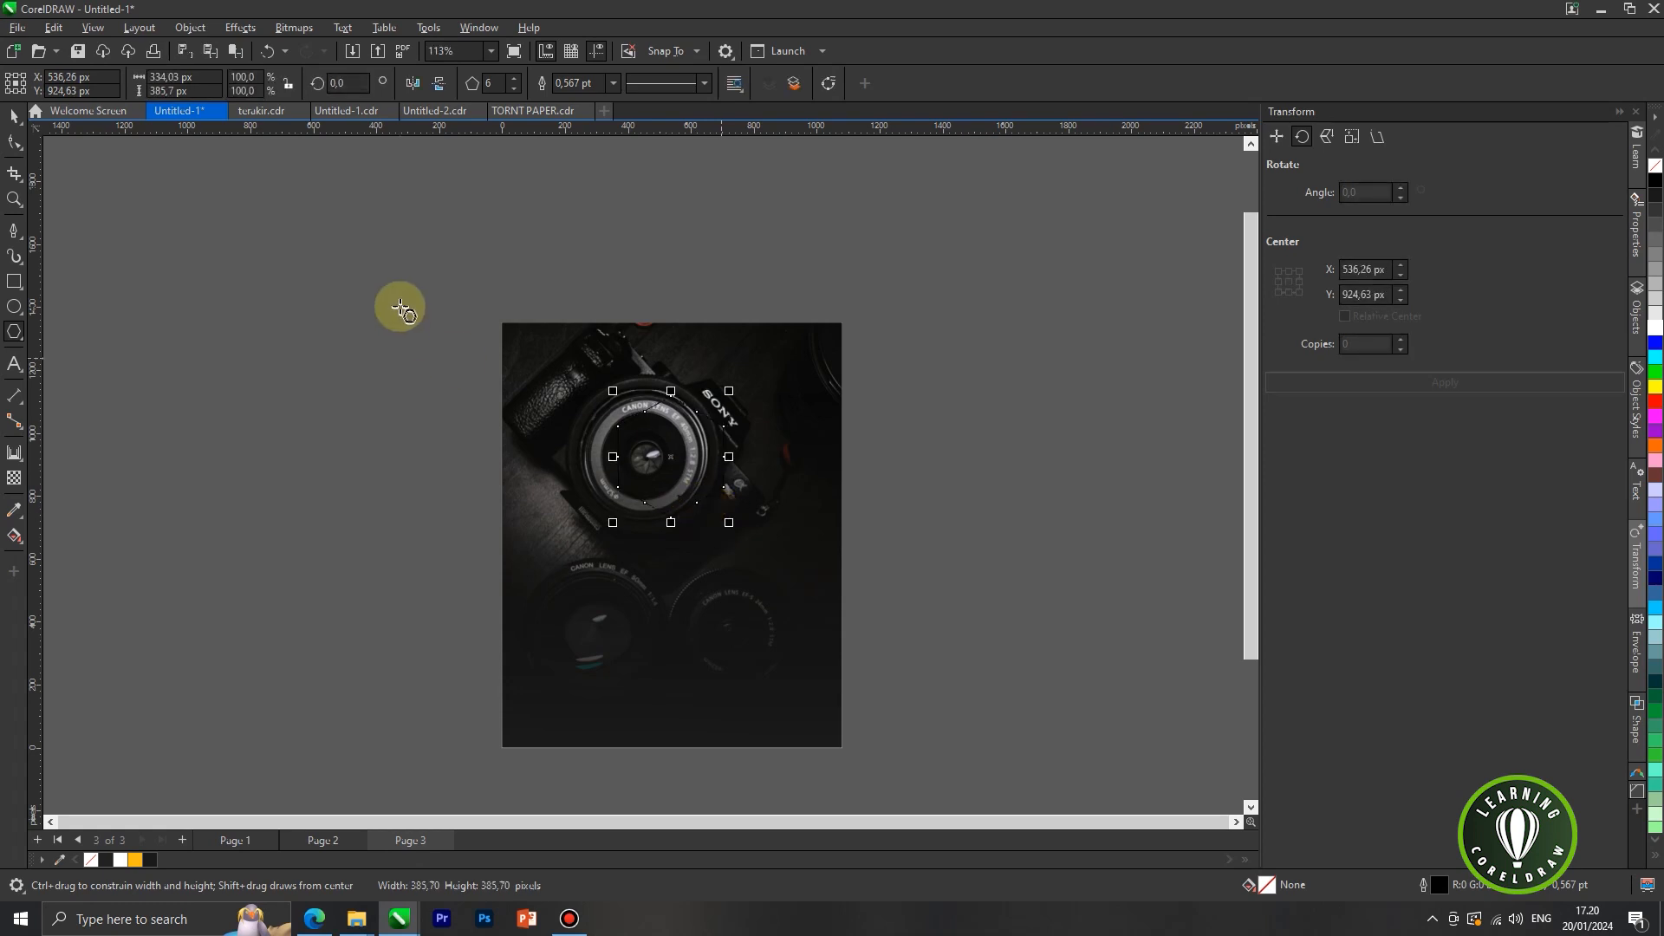
Step: Move the hexagon up to the page's top edge and undo the duplicate placed below it
left_click(16, 118)
scroll(684, 402, "up", 2)
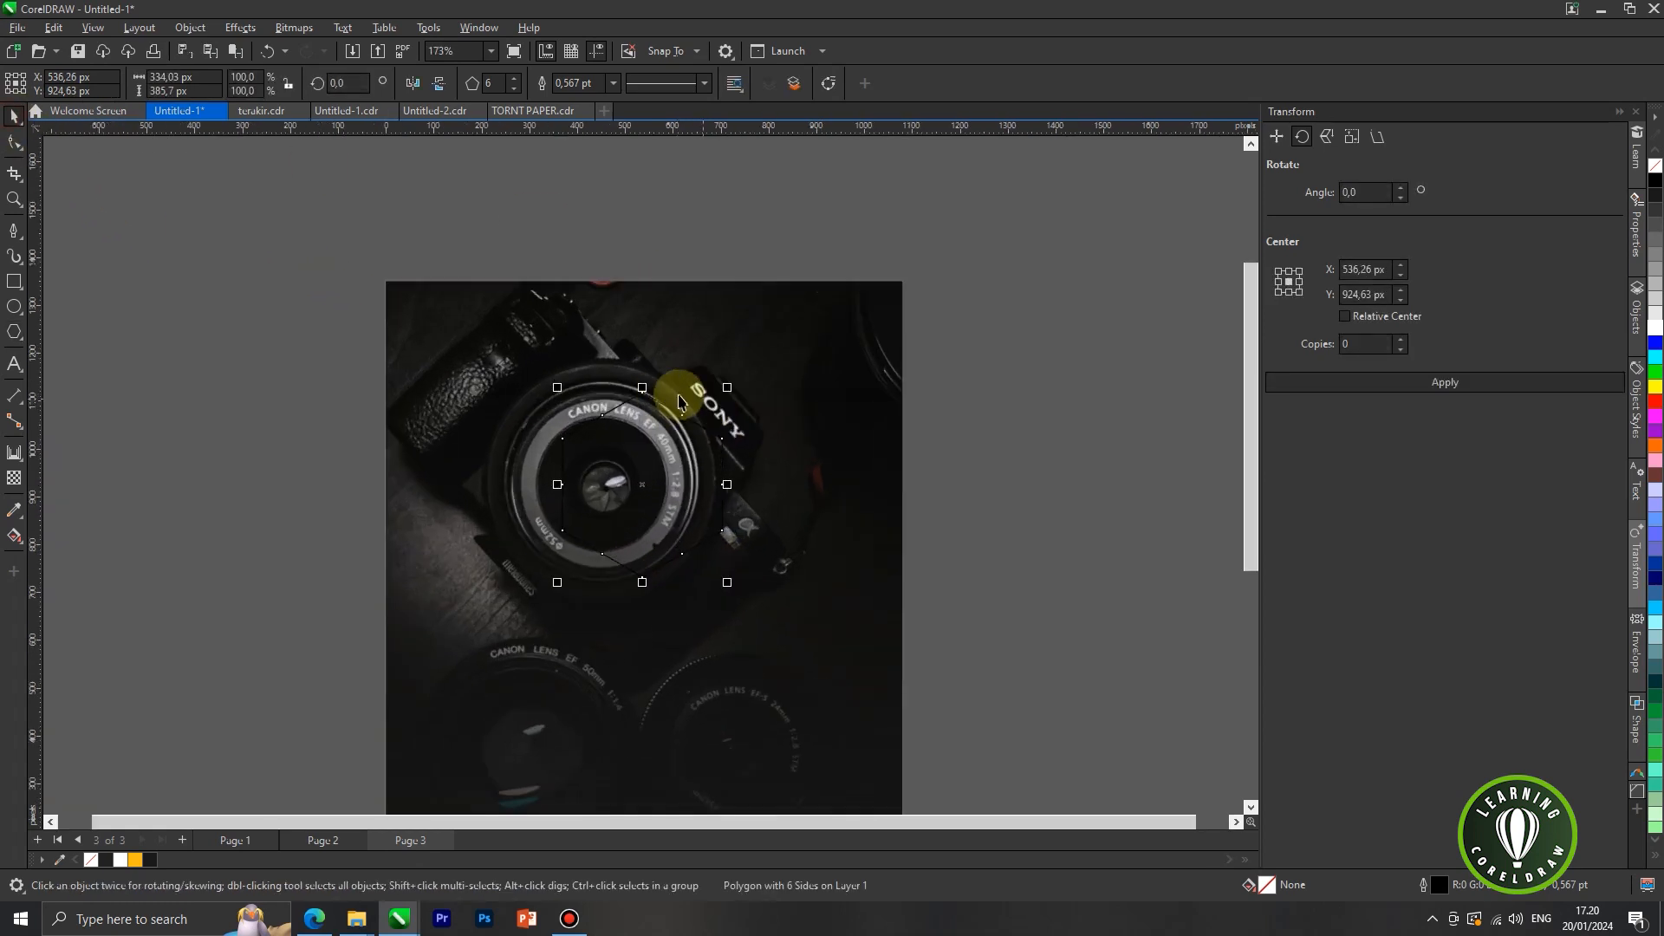
mouse_move(641, 390)
left_mouse_down()
mouse_move(647, 281)
mouse_move(639, 414)
left_mouse_up()
scroll(646, 285, "down", 2)
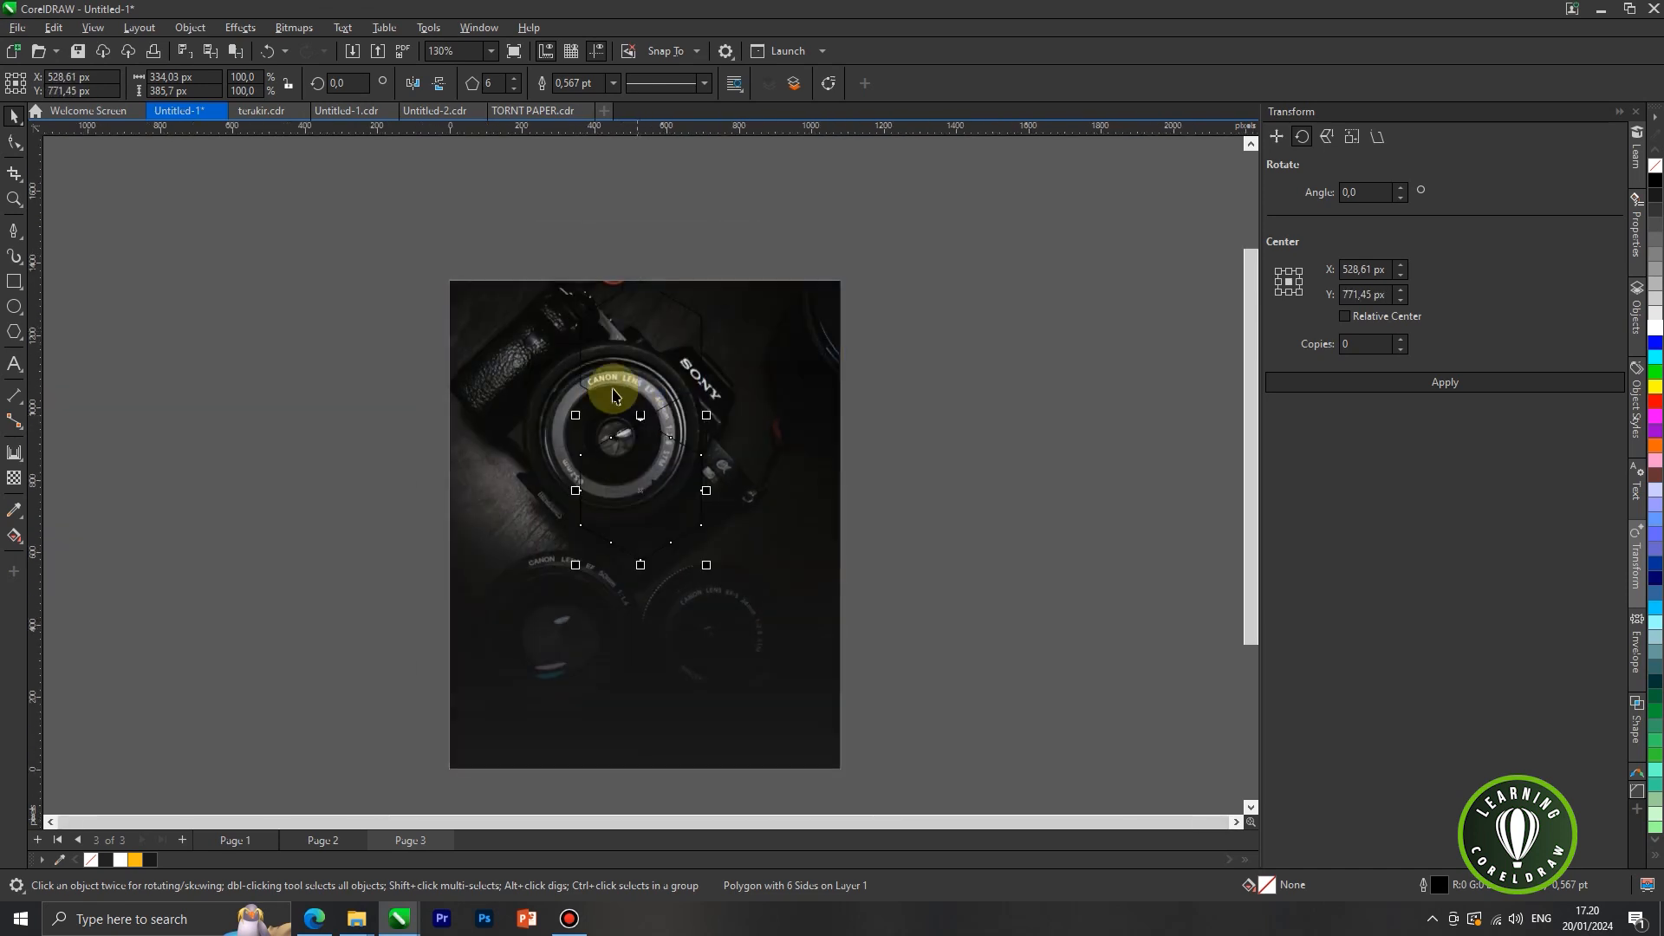
left_click_drag(515, 232, 745, 572)
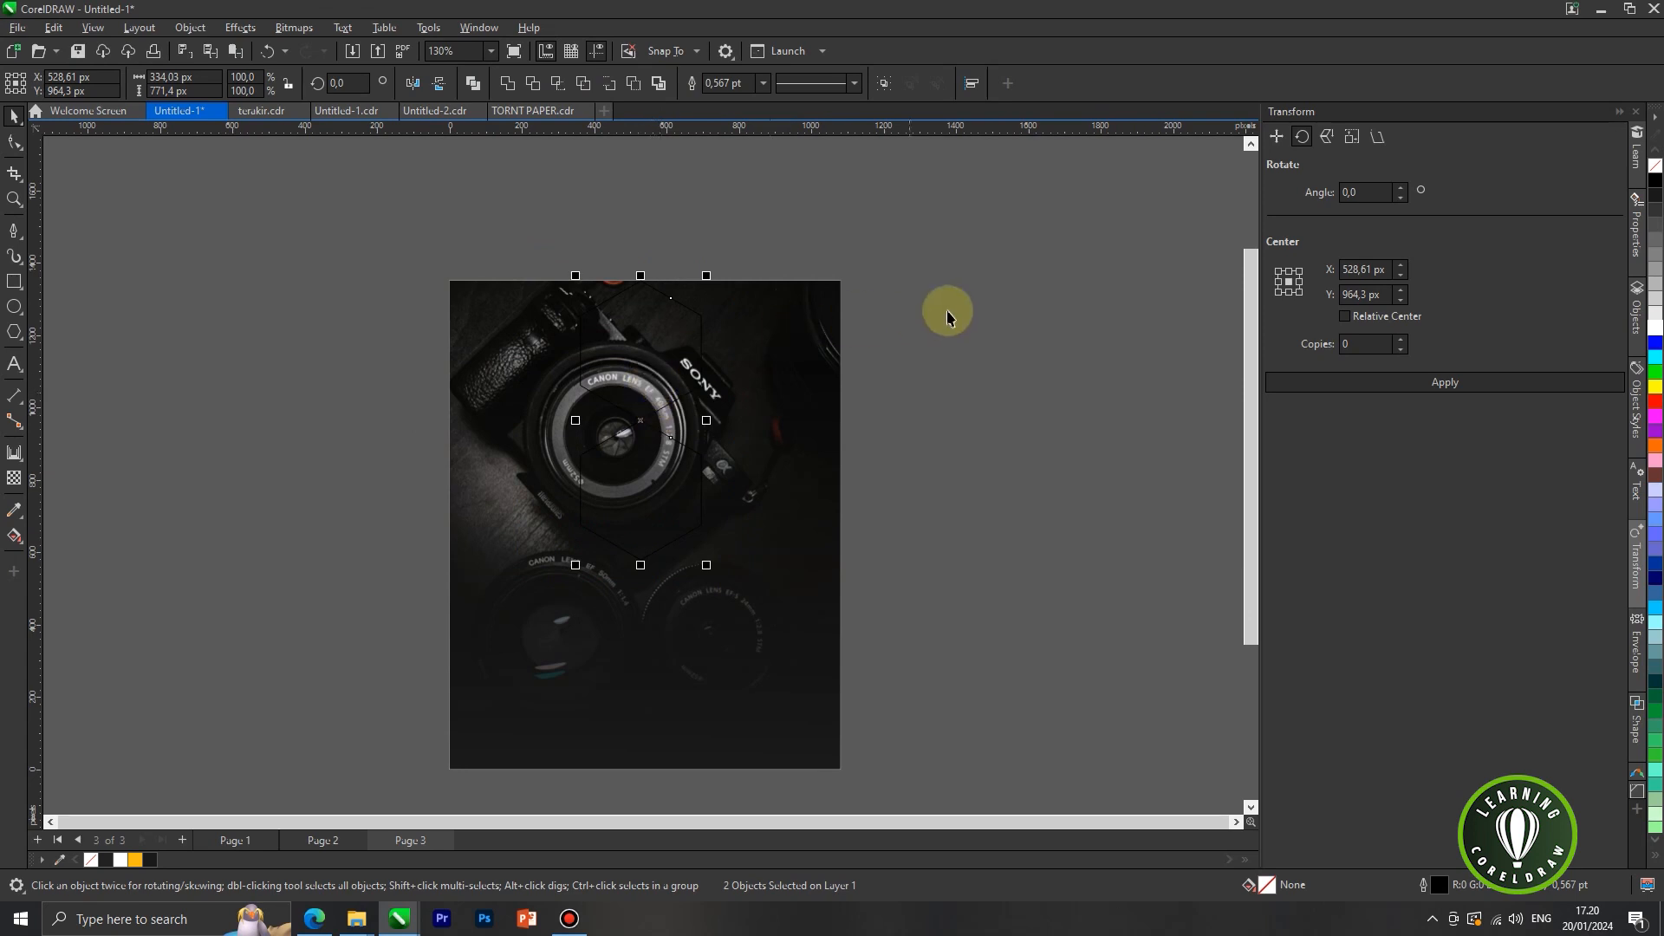
key("ctrl+z")
left_click(671, 332)
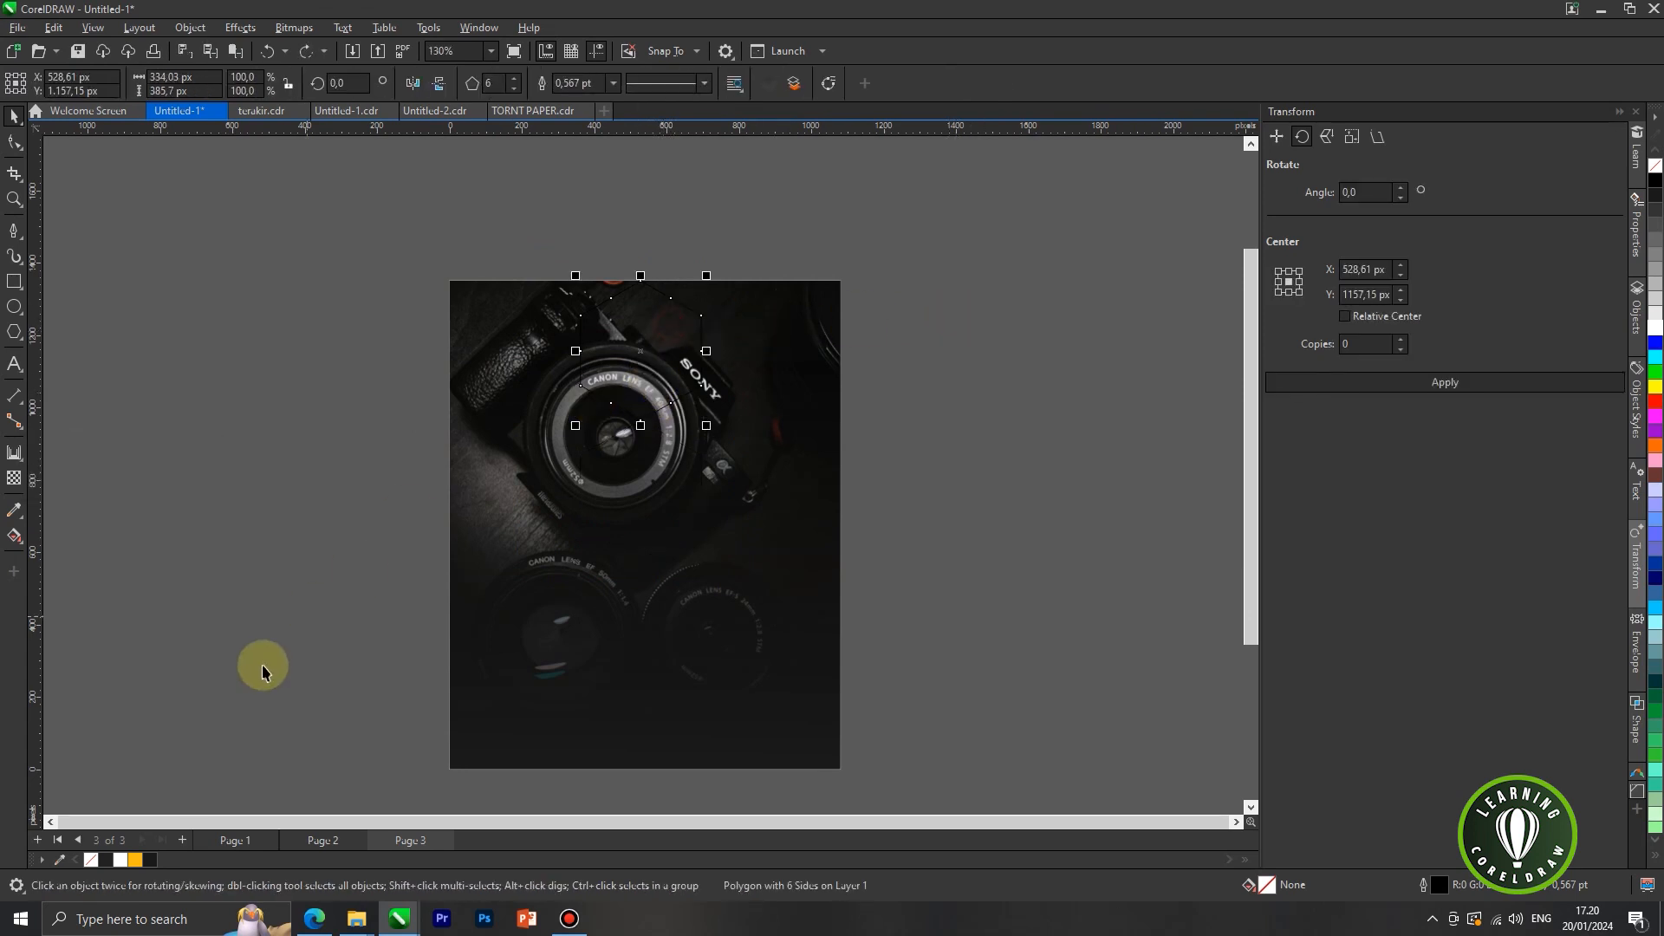
Step: Fill the hexagon with orange #FDBA13 and shift it slightly so its center sits at about X 536.5, Y 1158.7 px
left_click(134, 858)
left_click(655, 342)
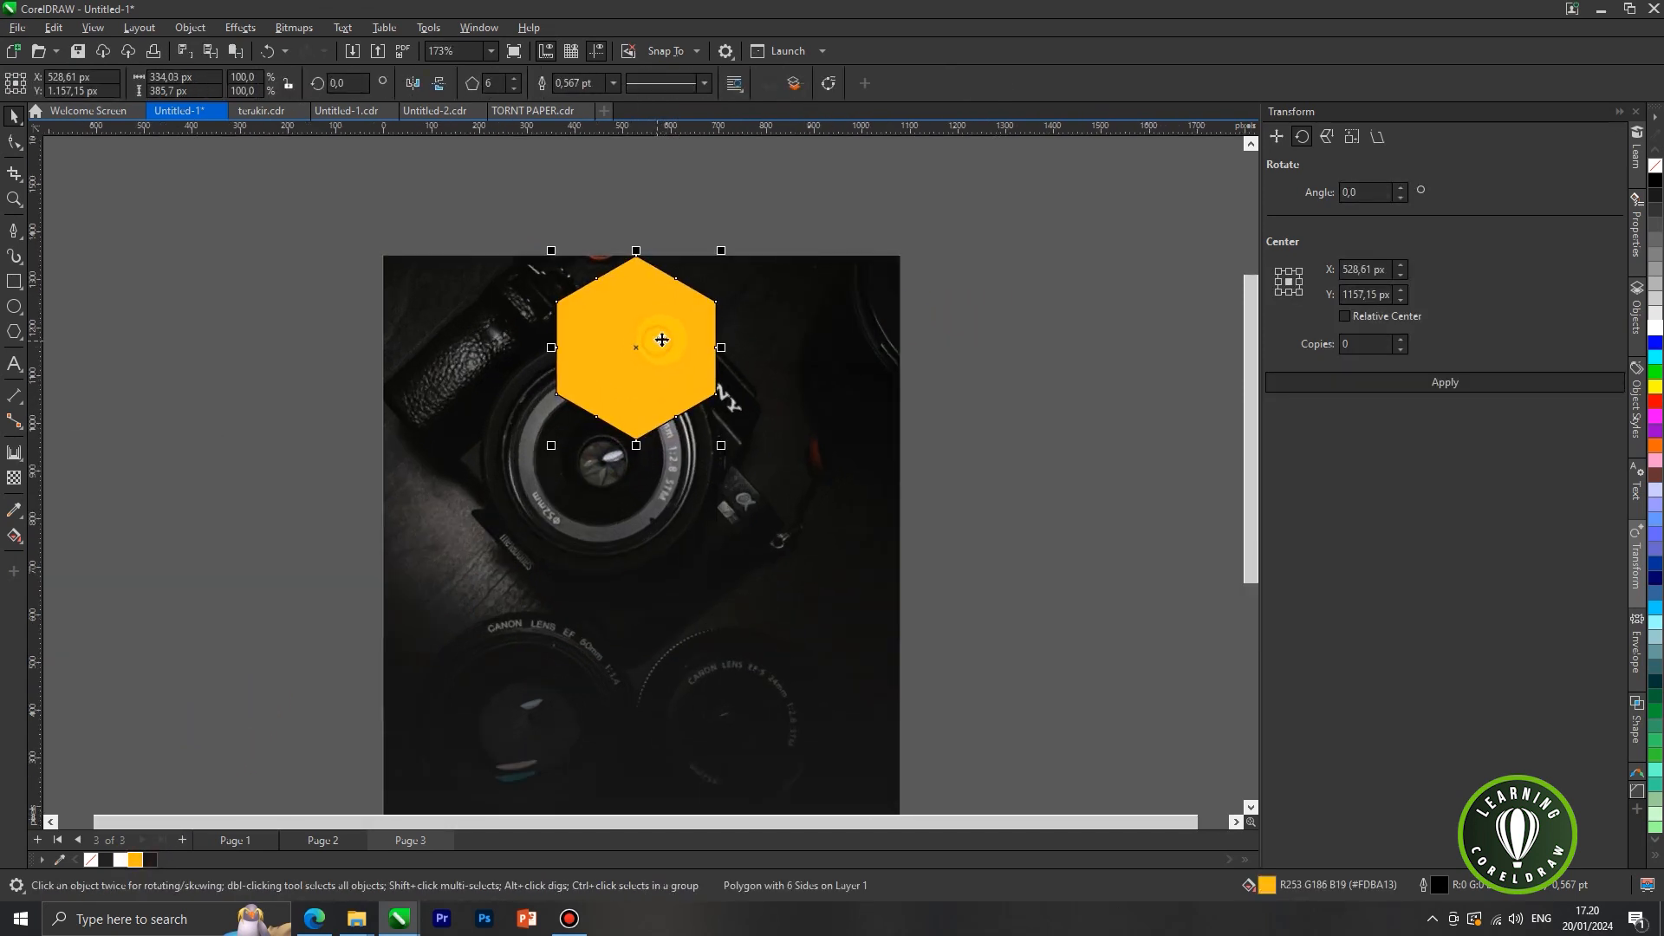
scroll(661, 333, "up", 1)
left_click_drag(663, 324, 667, 324)
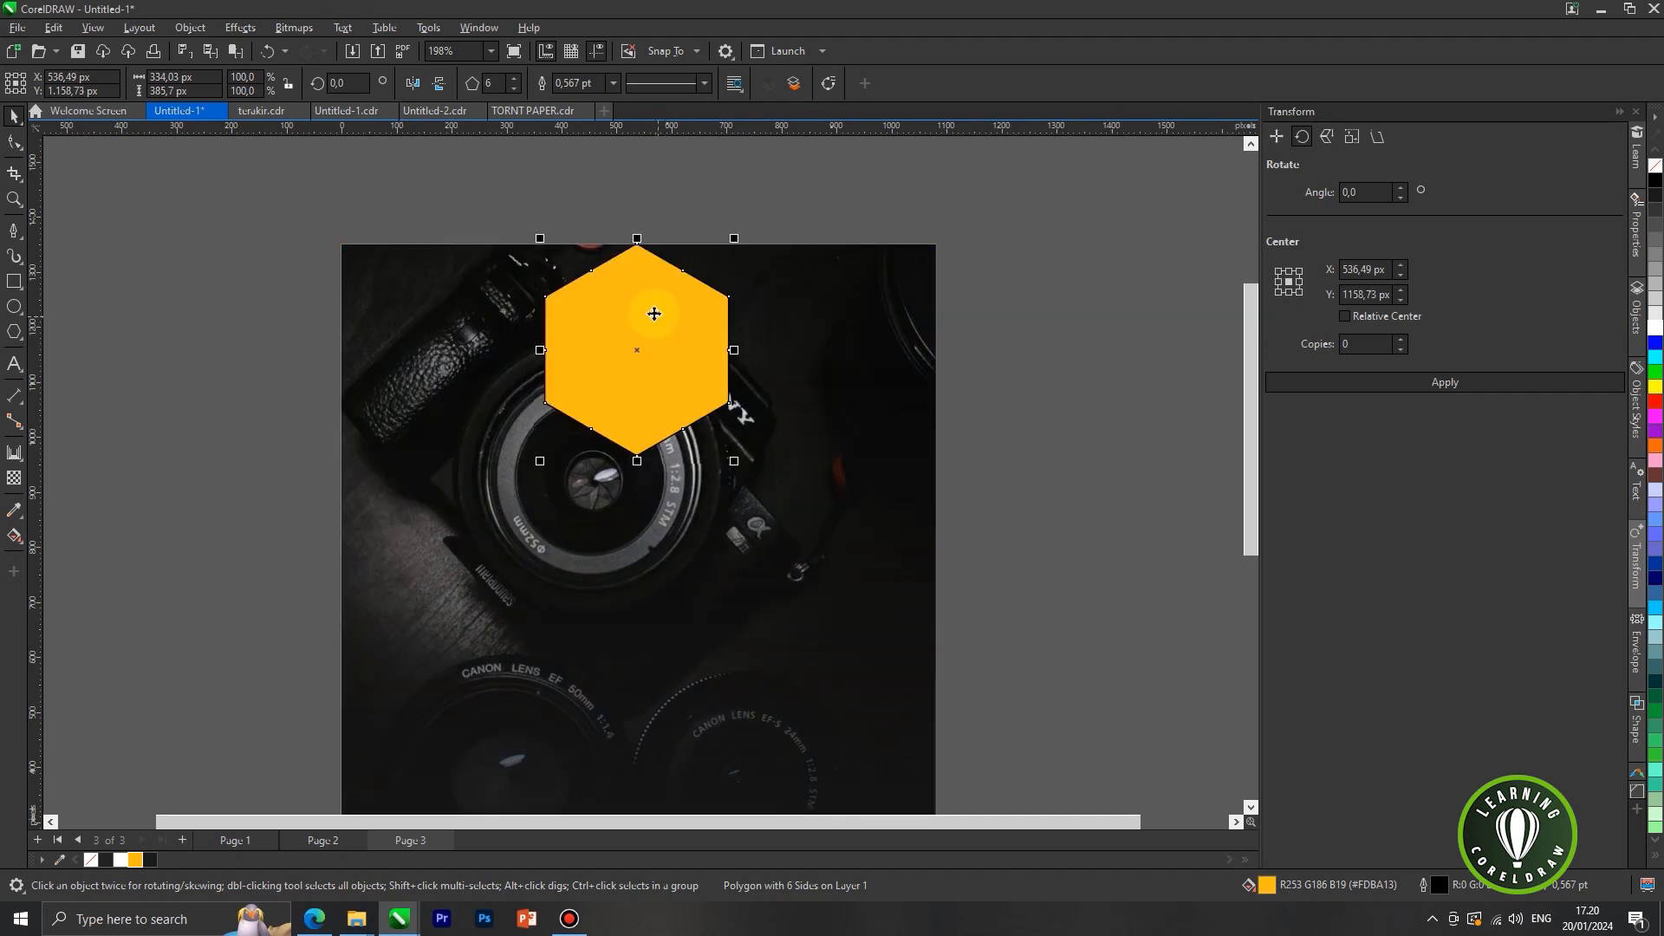
scroll(631, 260, "down", 1)
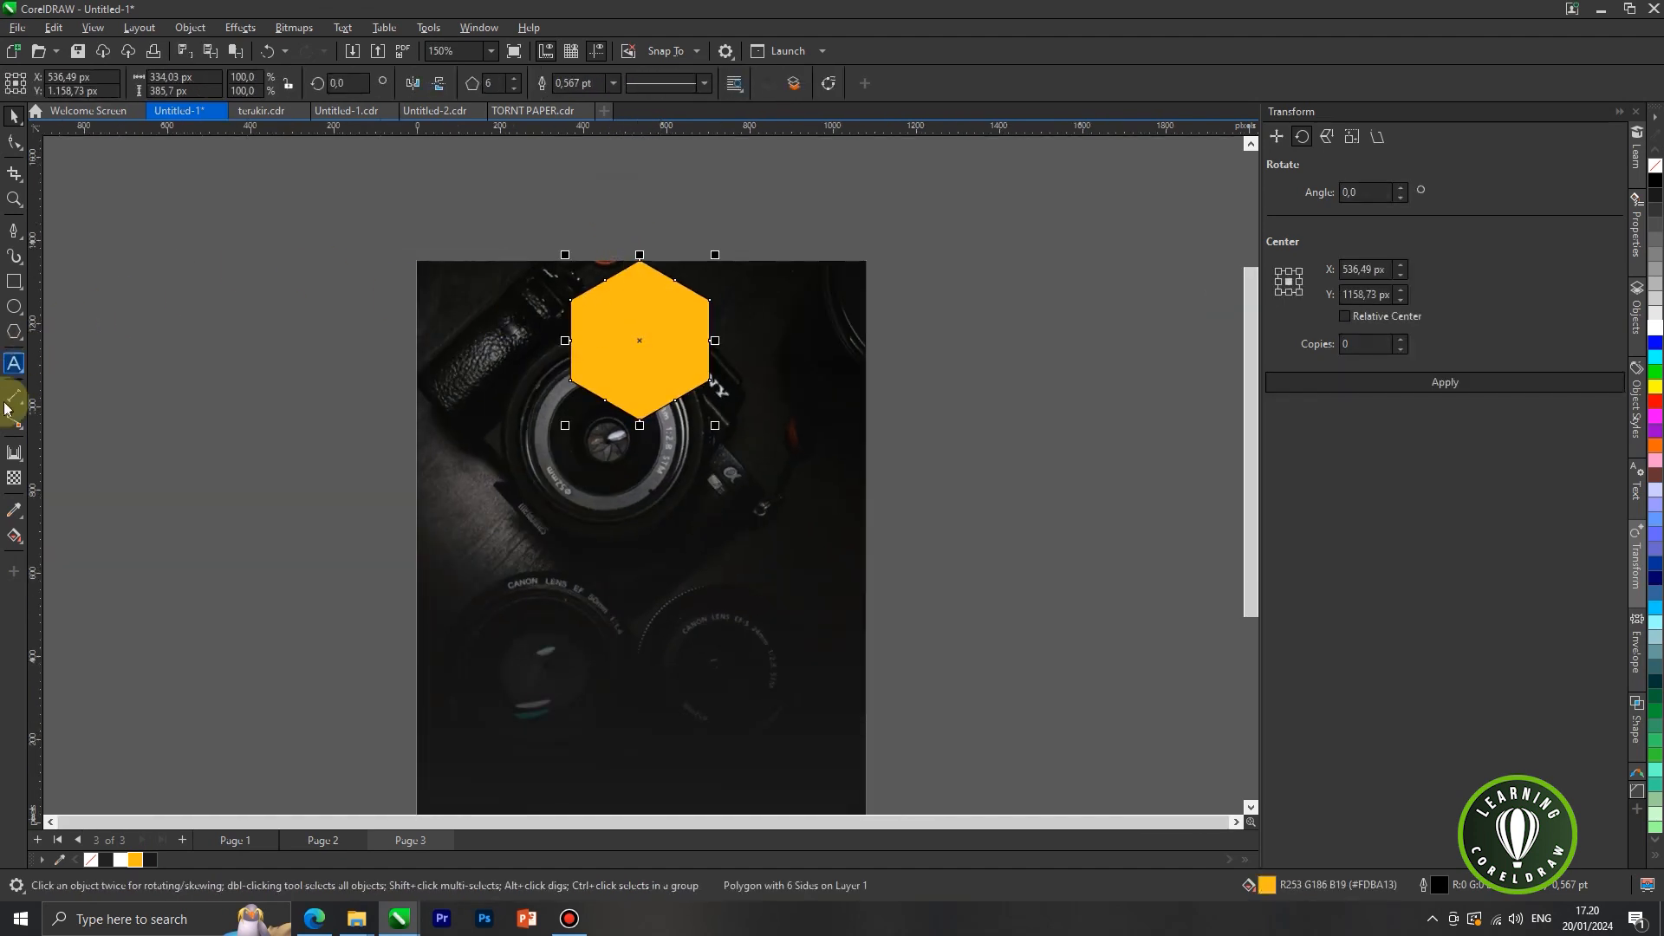
Step: Add a one-step inside contour to the orange hexagon with an offset of about 15 px
left_click(13, 451)
scroll(621, 326, "up", 2)
left_click_drag(532, 350, 583, 326)
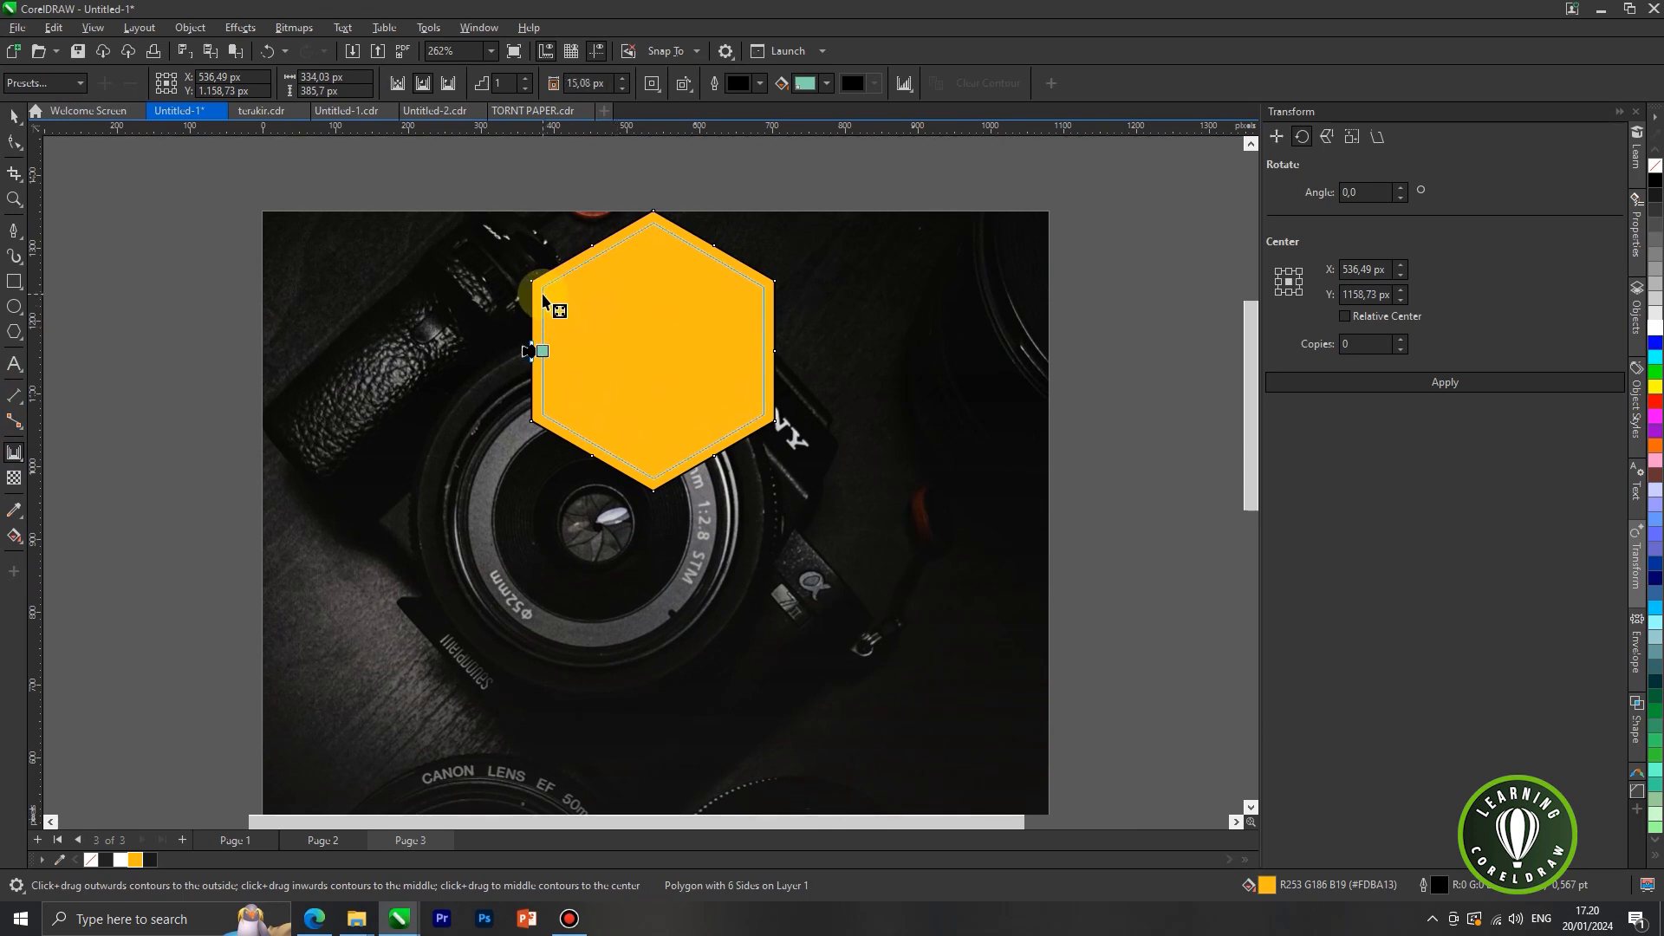
left_click_drag(543, 301, 611, 366)
scroll(611, 365, "down", 1)
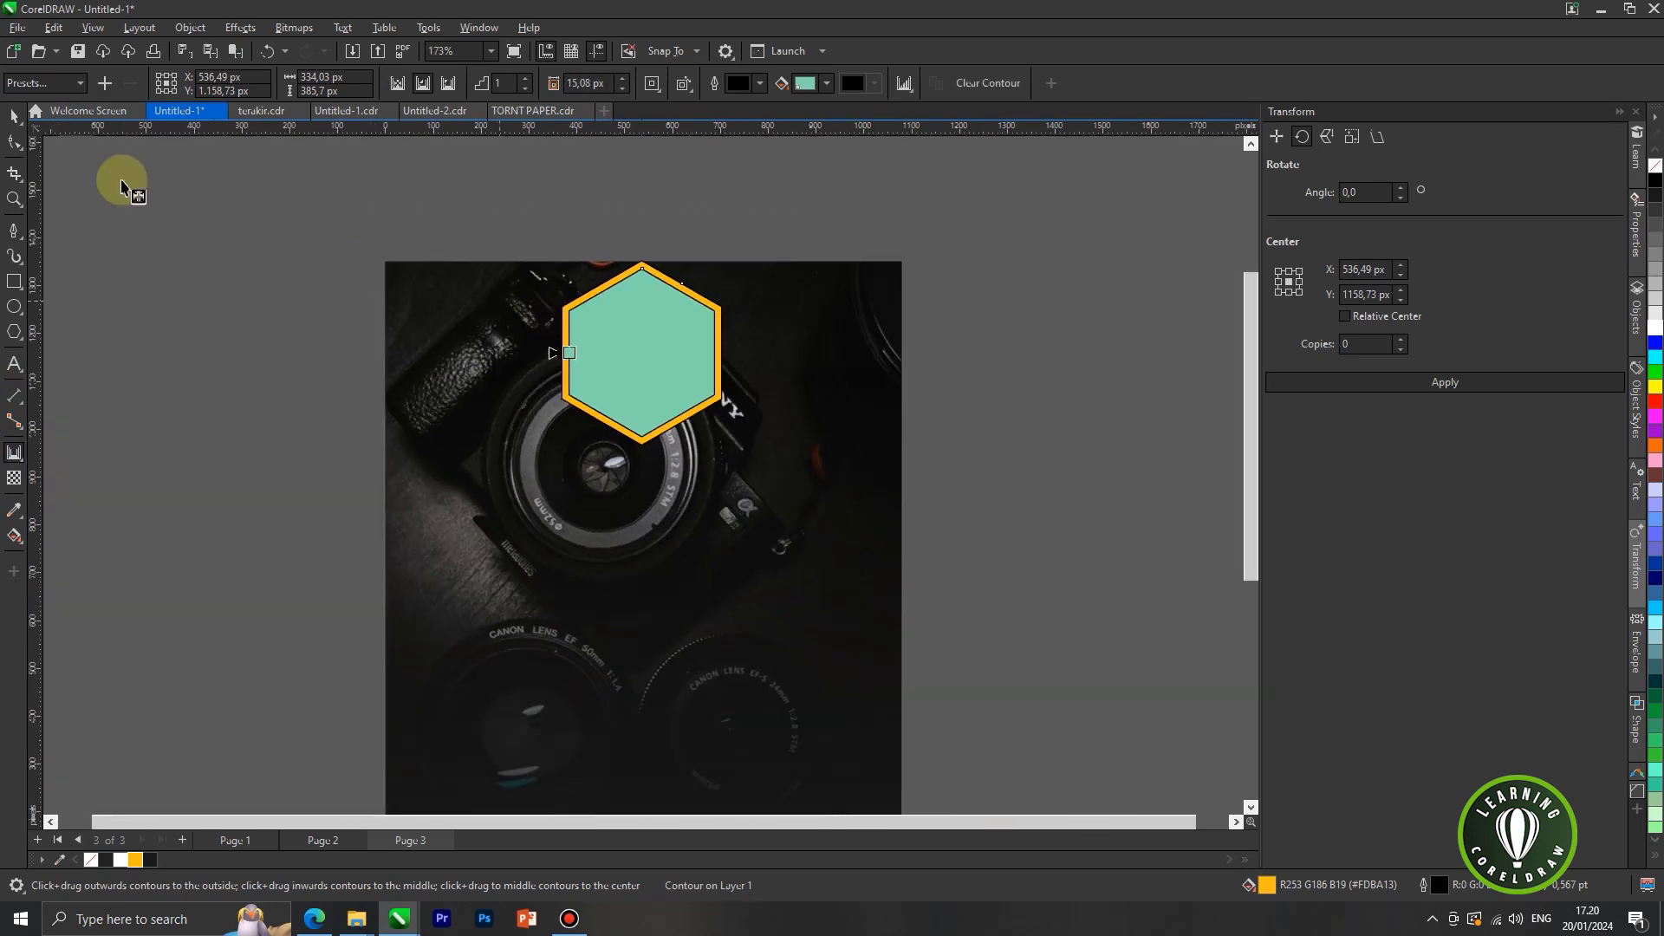
Step: Break the hexagon's contour apart into separate inner and outer shapes
left_click(15, 115)
scroll(598, 271, "down", 1)
left_click_drag(521, 212, 741, 405)
right_click(643, 305)
left_click(679, 346)
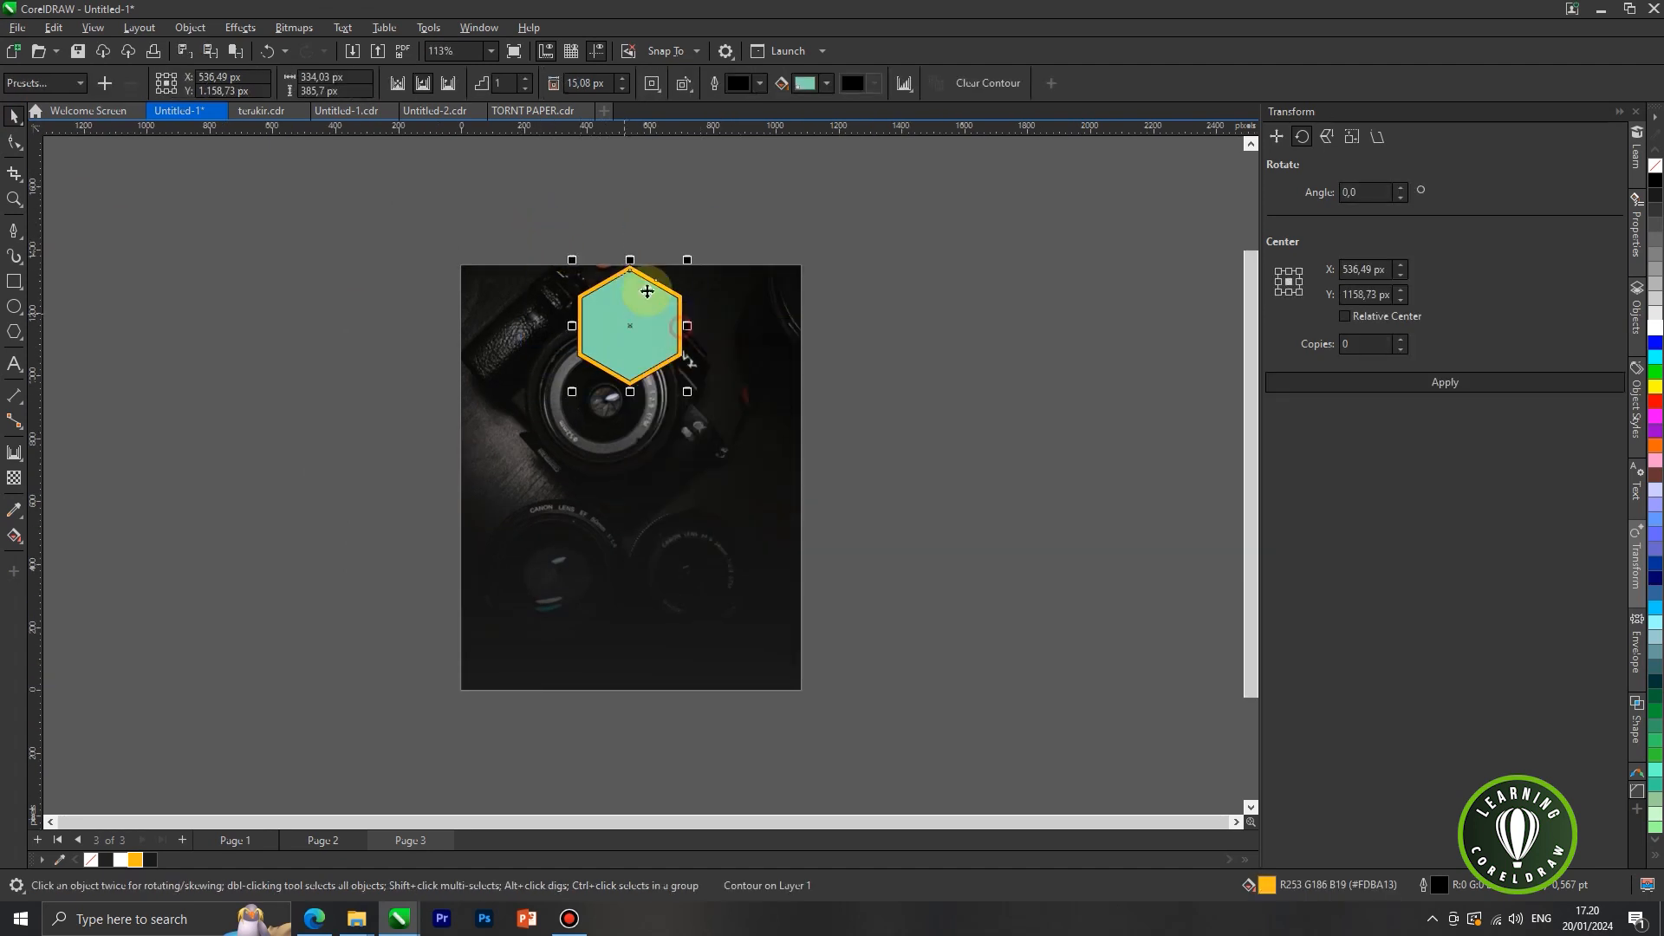
Step: Place two copies of the two-part hexagon directly below the original to form a vertical column of three
scroll(635, 273, "up", 1)
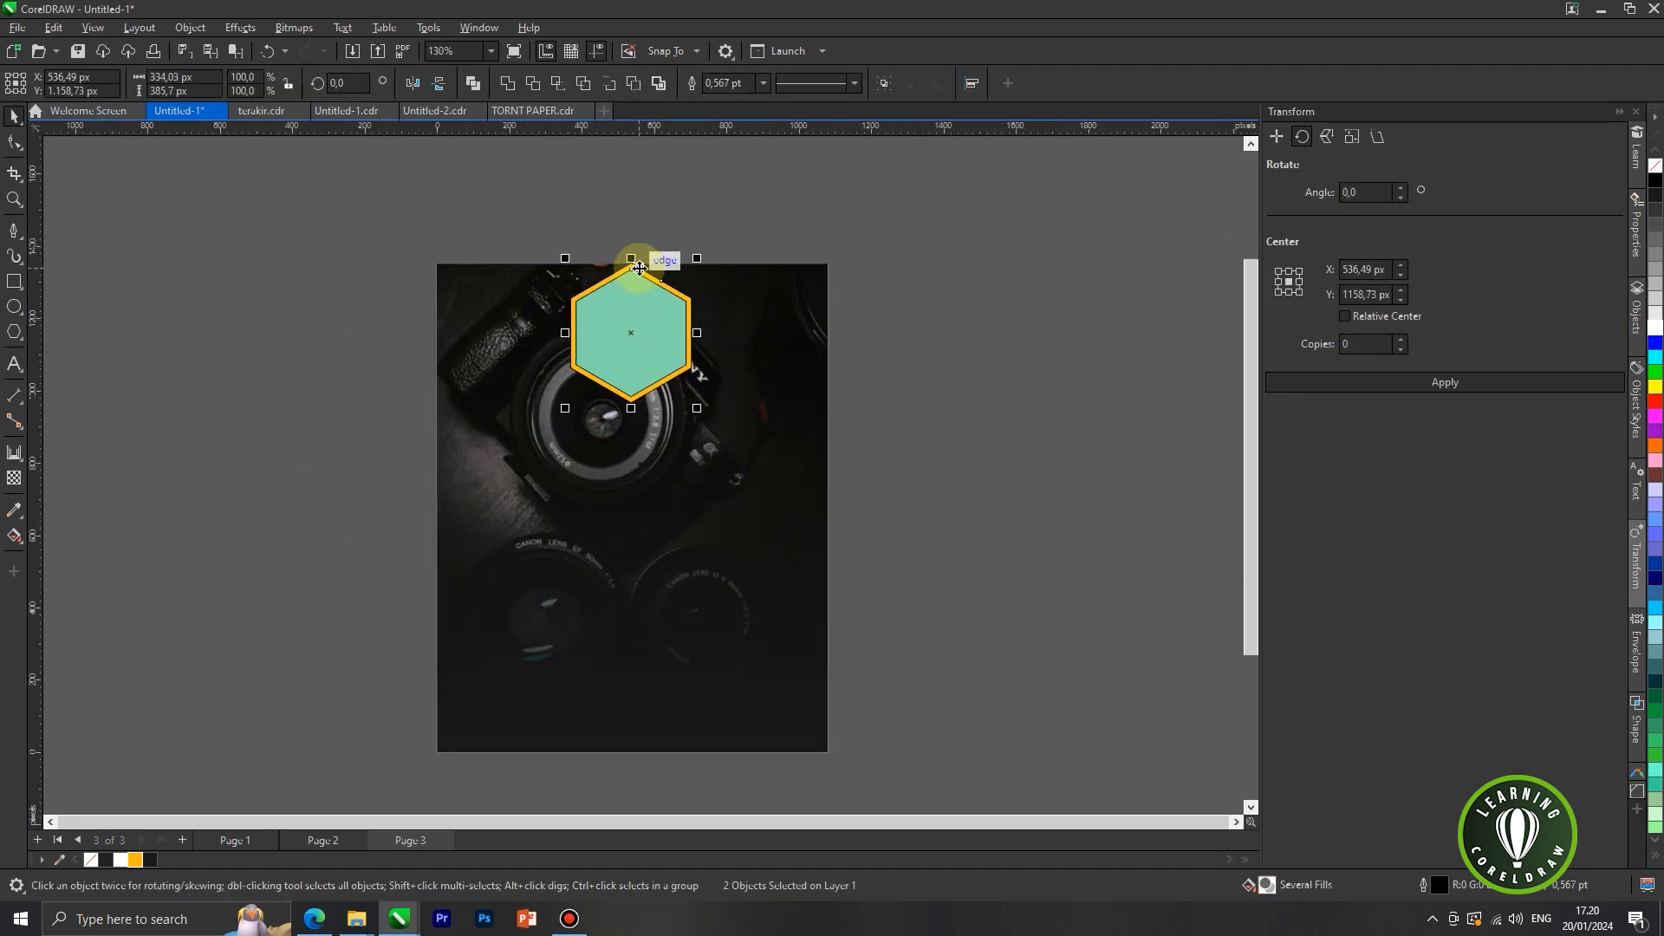
right_click(636, 266)
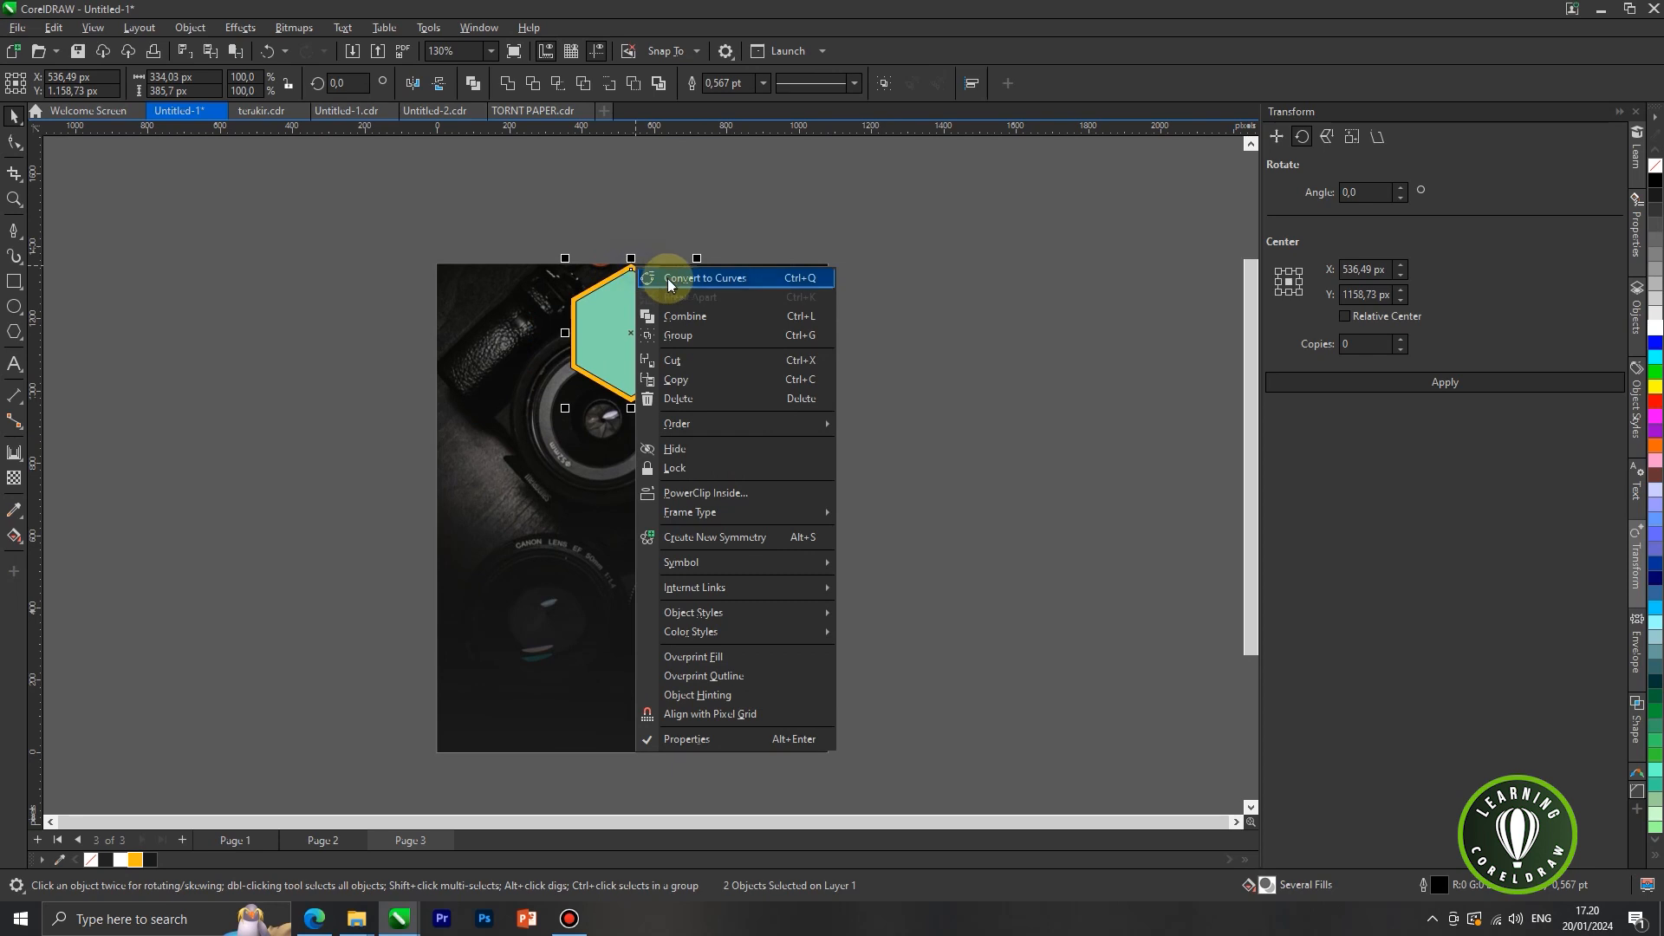
left_click(683, 379)
right_click(607, 211)
left_click(683, 343)
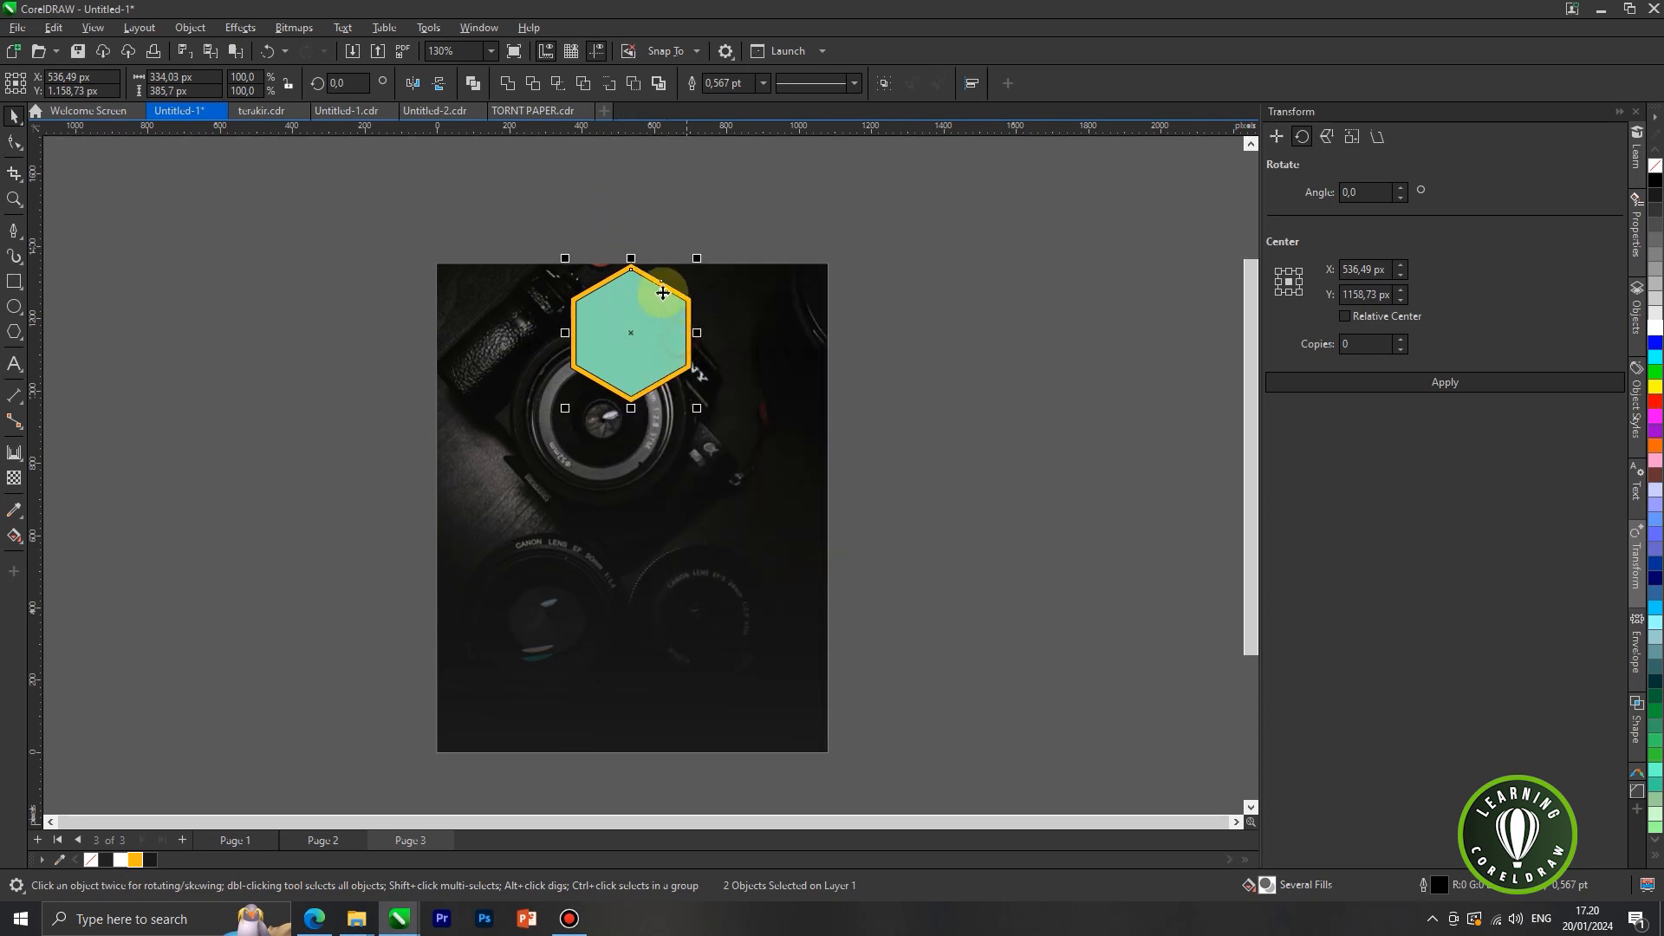
left_click_drag(630, 262, 633, 528)
left_click(917, 416)
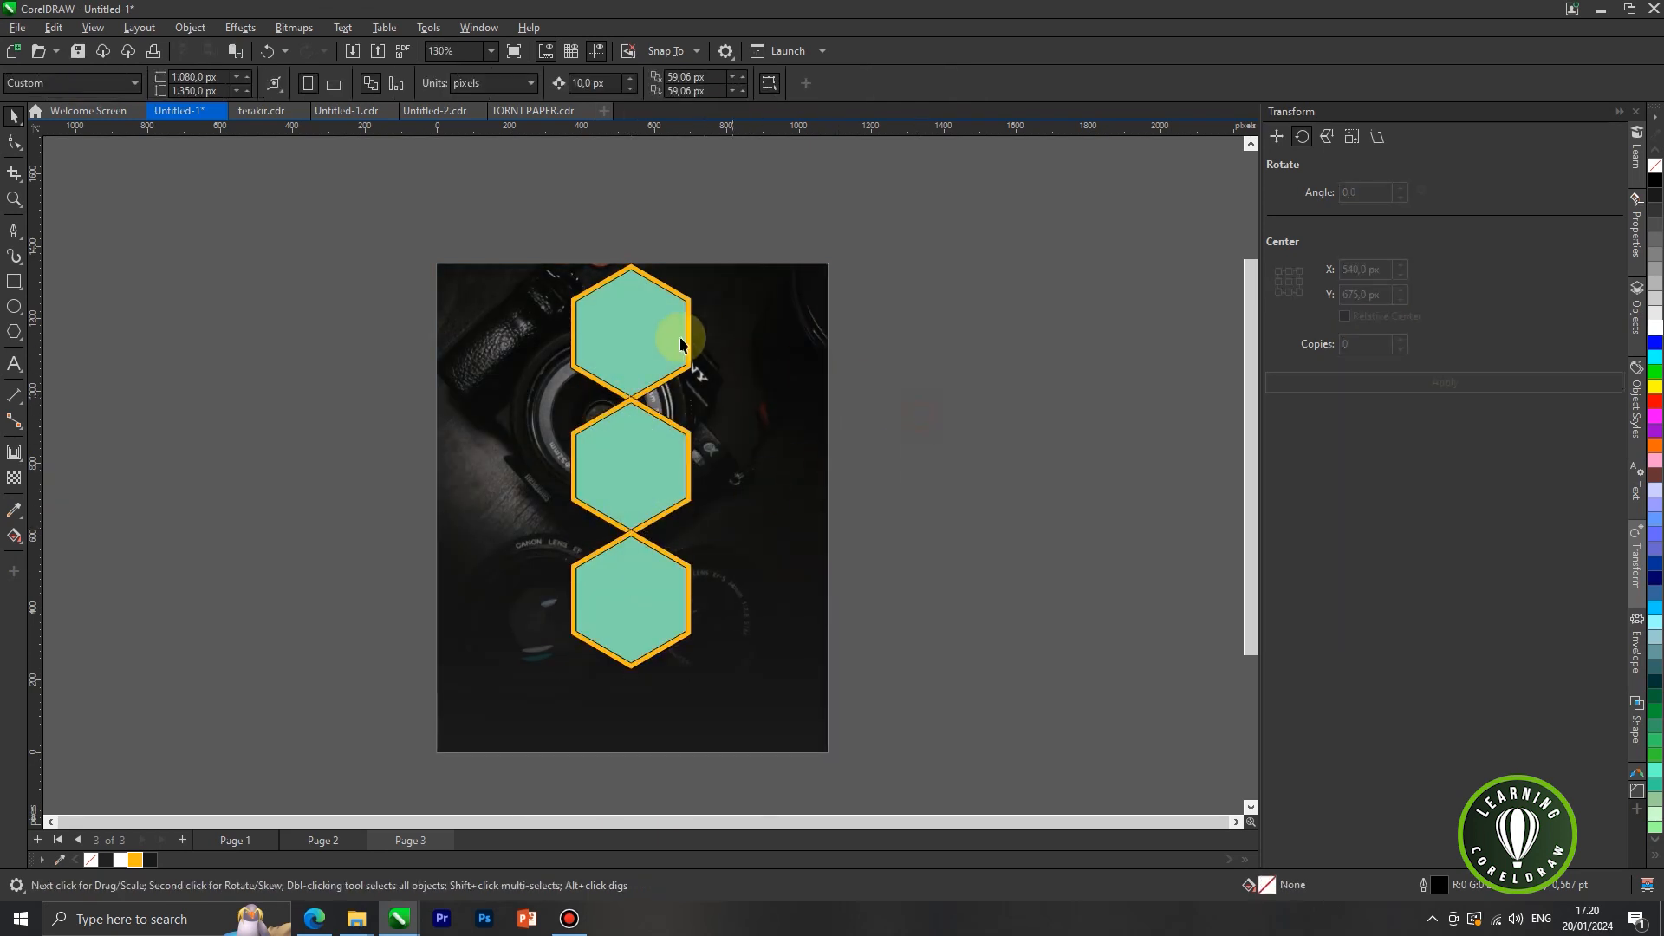
Step: Scale the whole hexagon column to 90.6%, about 303 by 1017 px
scroll(676, 340, "down", 2)
scroll(669, 548, "up", 1)
left_click_drag(538, 187, 691, 535)
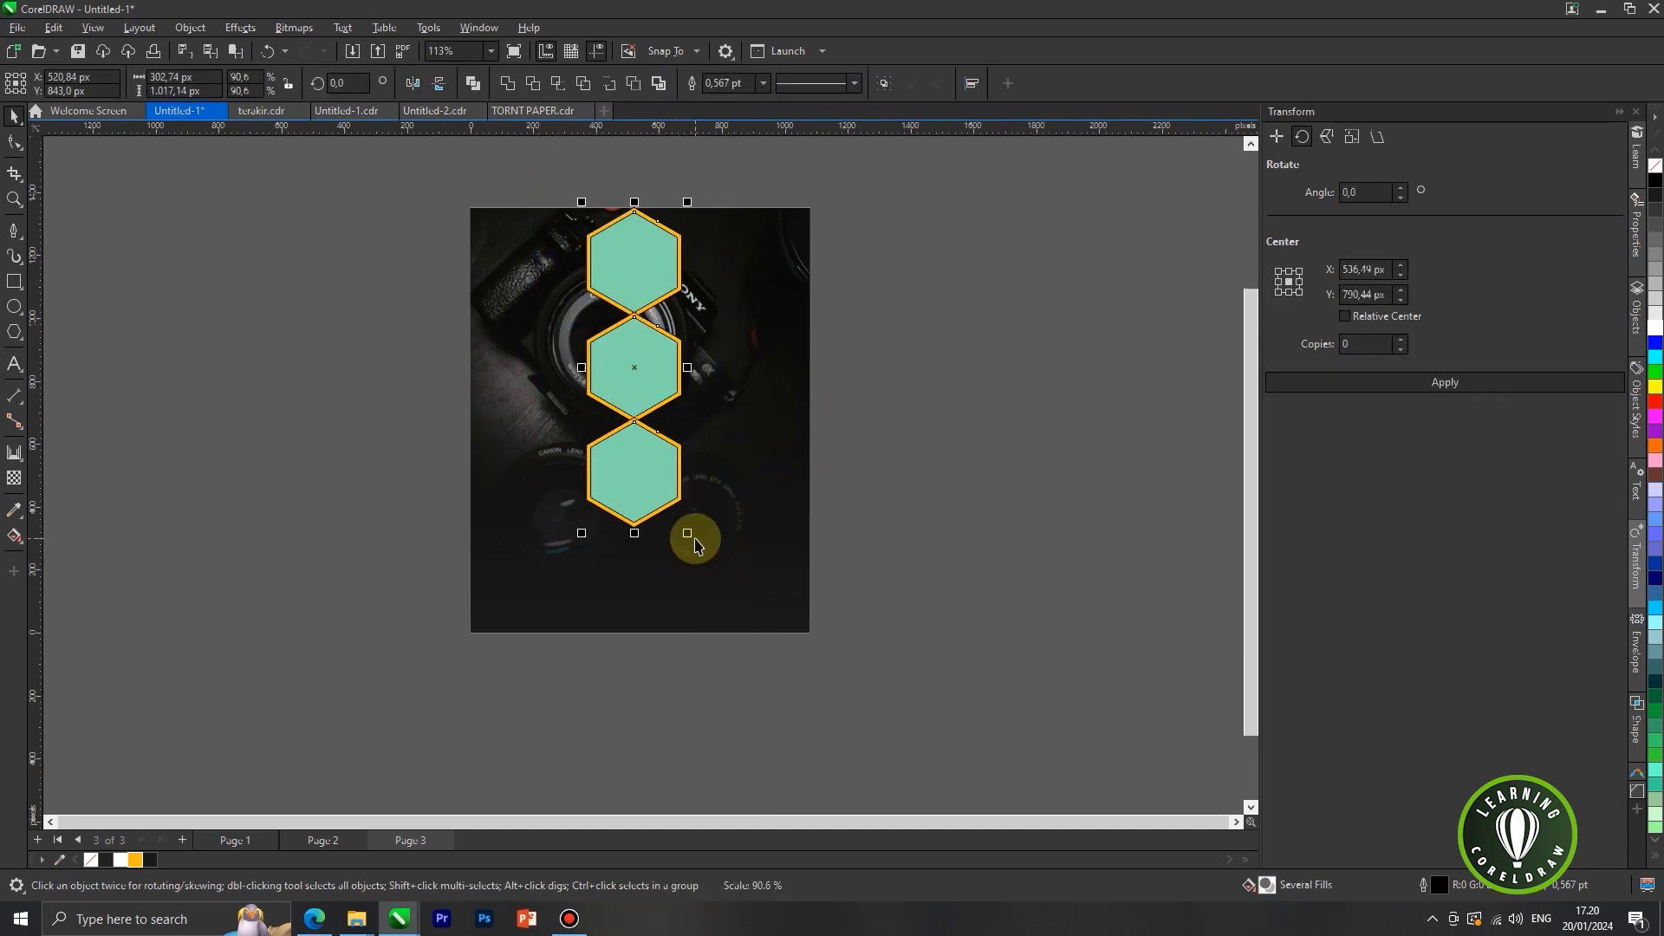
left_click(891, 344)
scroll(910, 317, "down", 1)
scroll(774, 271, "up", 1)
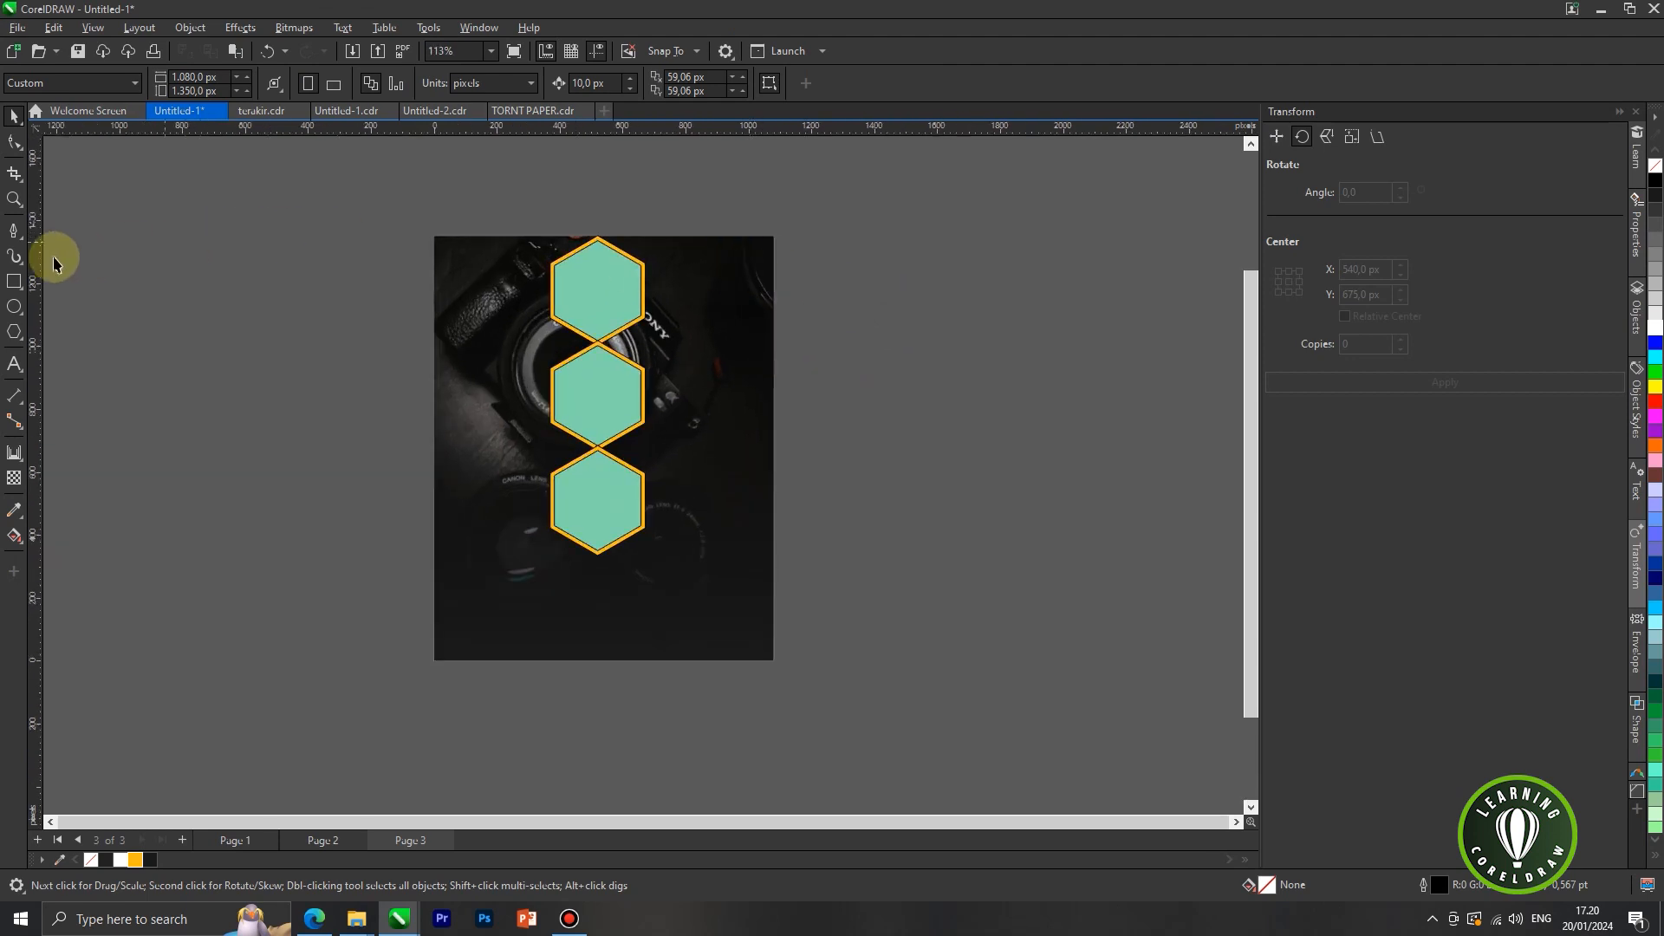
Step: Draw a white-filled rectangle about 559 by 1012 px from the hexagon column's centerline to the page's right edge
left_click(15, 282)
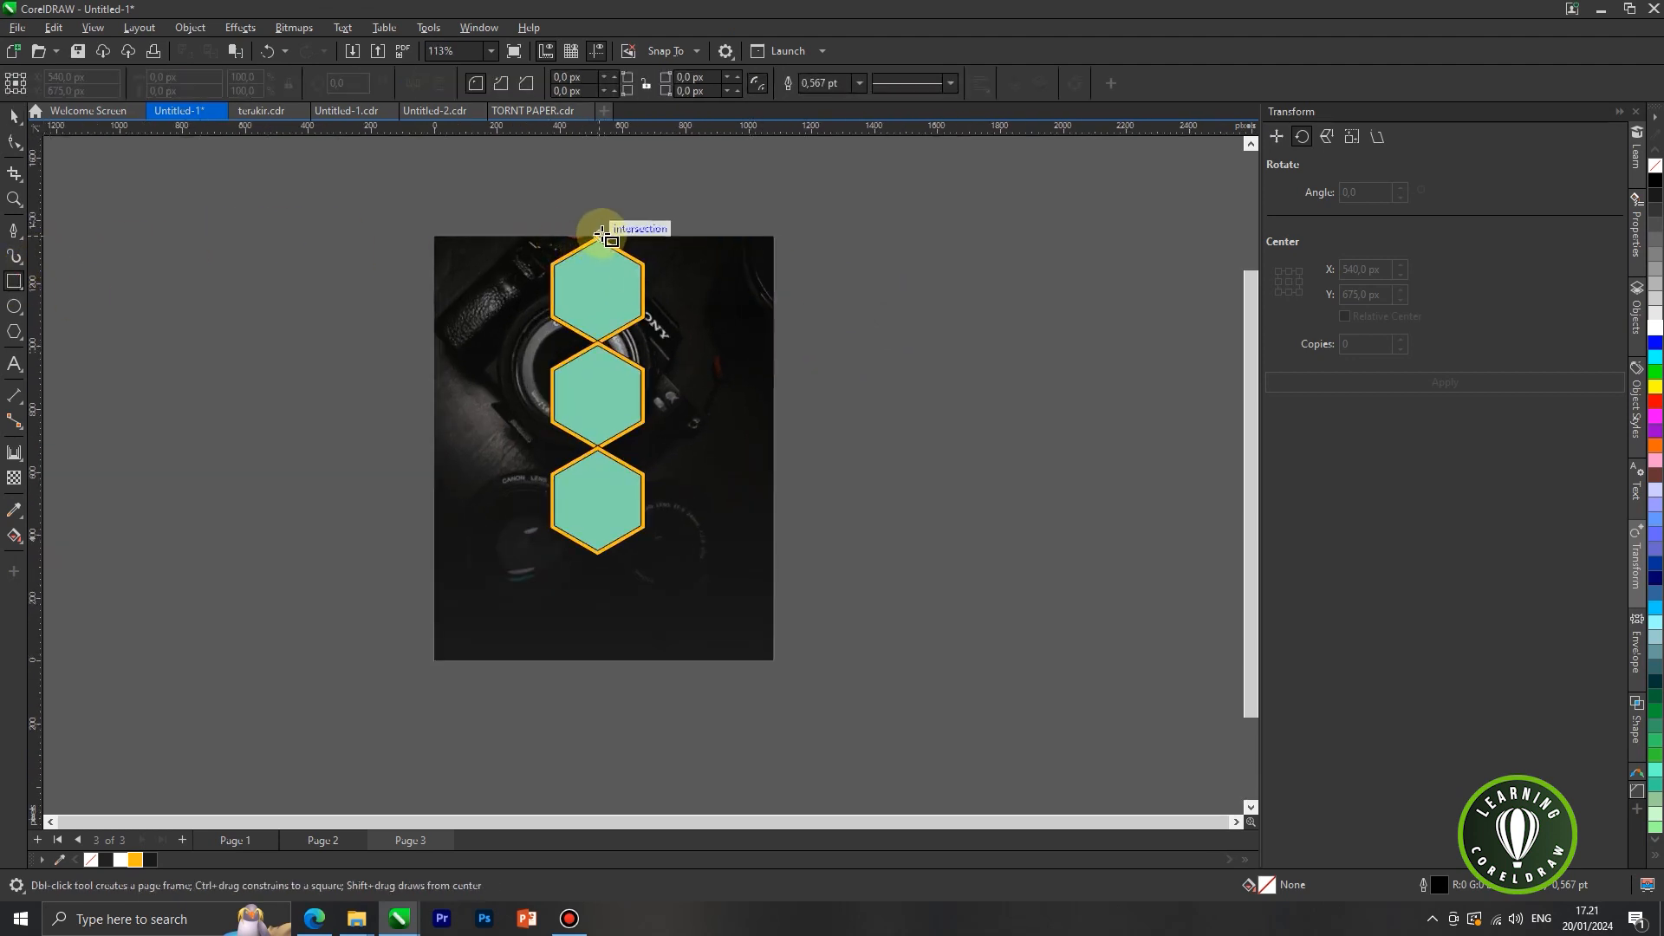
left_click_drag(598, 234, 773, 548)
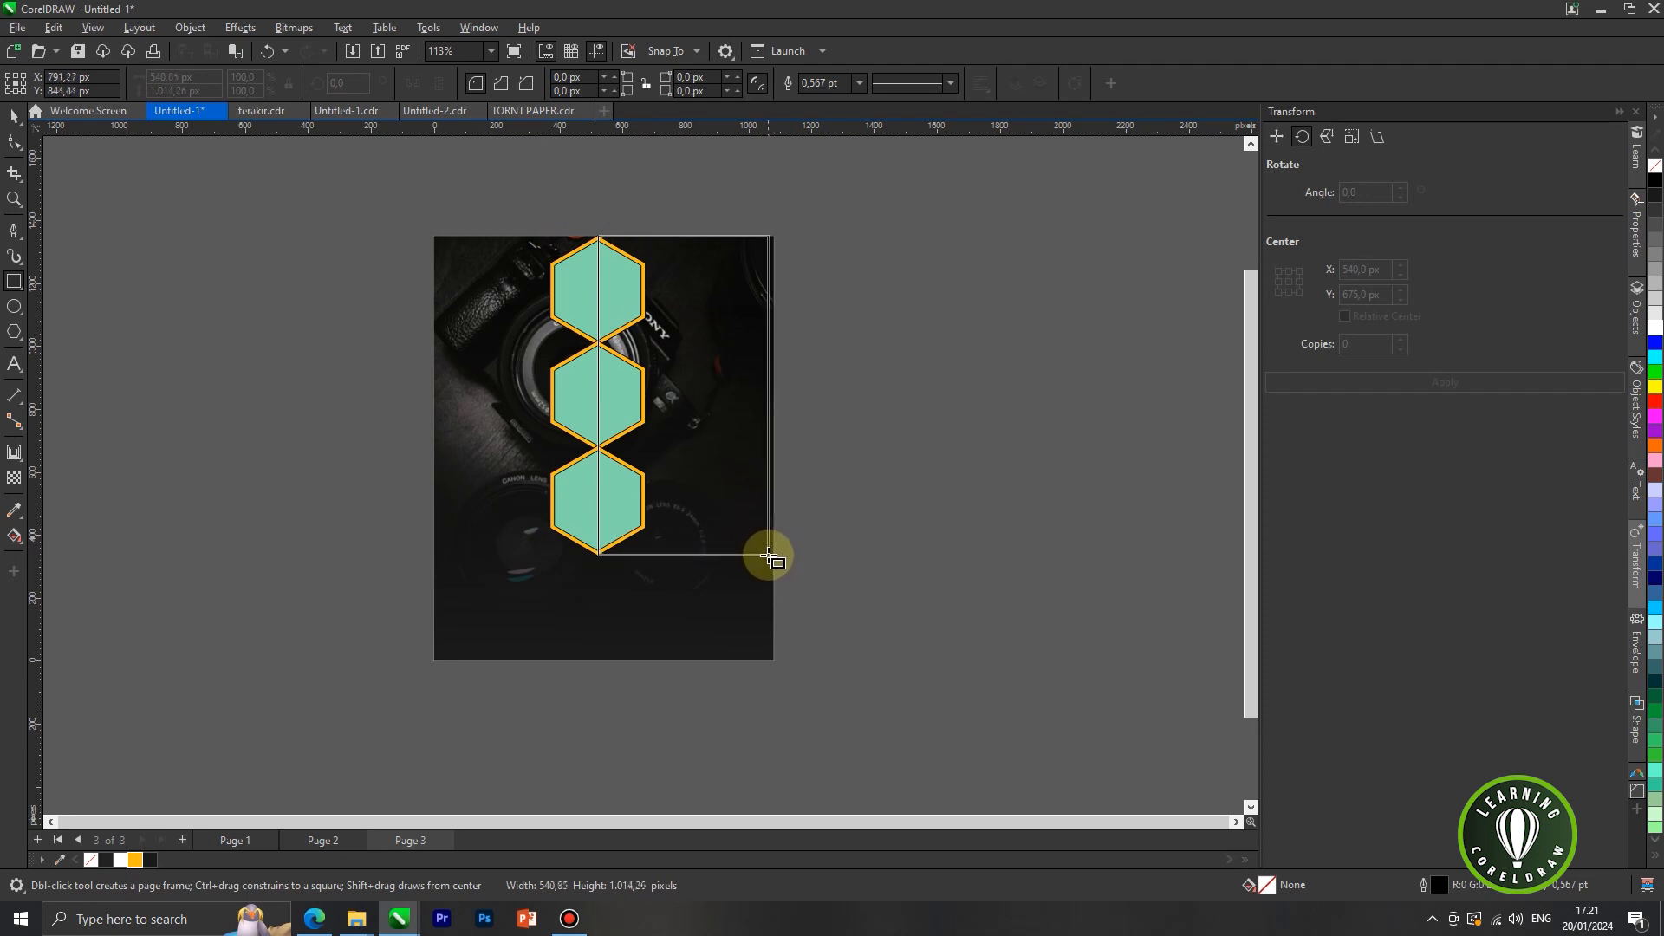
left_click_drag(773, 554, 774, 556)
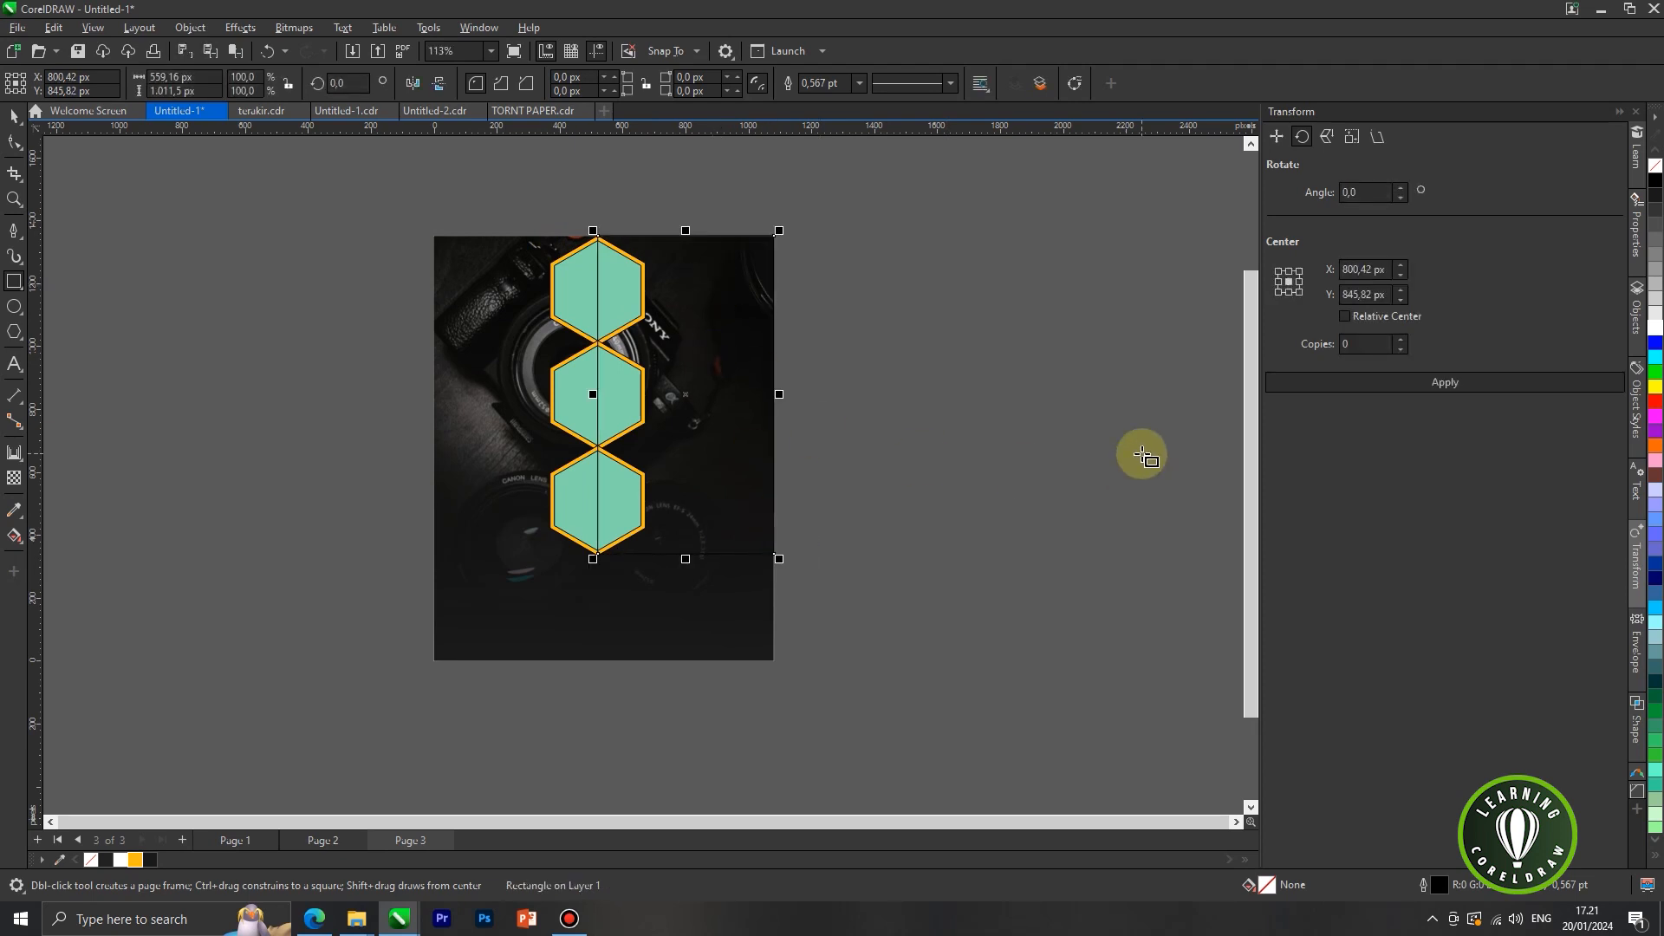
left_click(1655, 328)
Step: Reorder the white rectangle so it sits behind the hexagon column
right_click(728, 350)
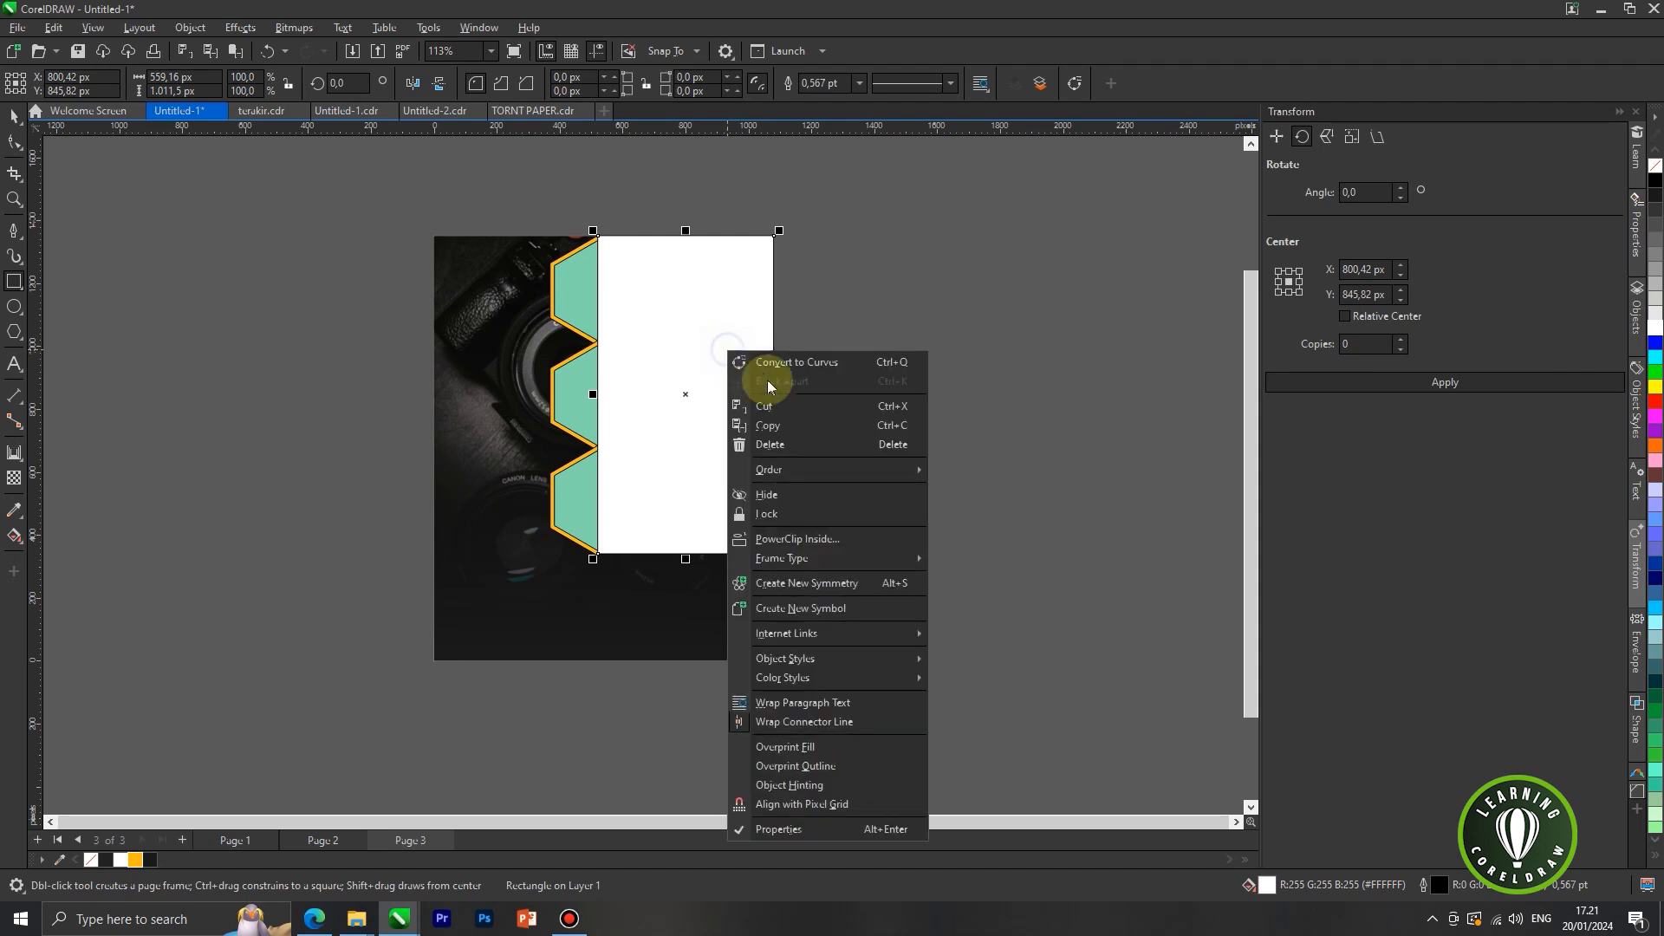
mouse_move(806, 483)
left_click(975, 604)
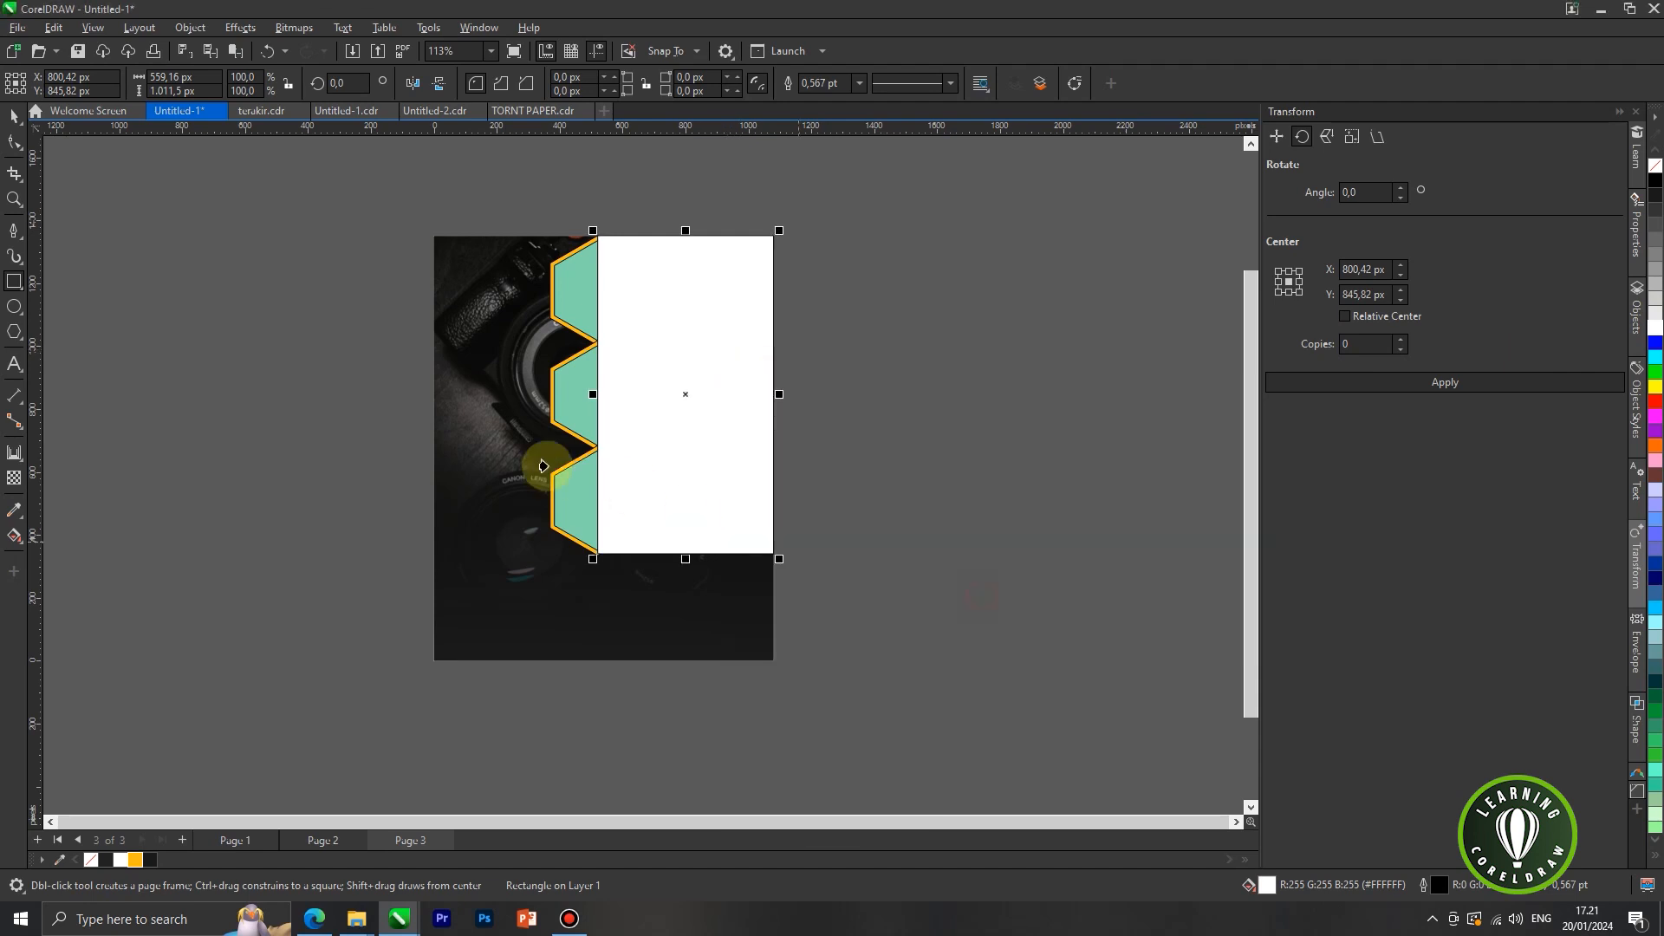
left_click(549, 435)
left_click(8, 118)
left_click(202, 234)
scroll(460, 334, "down", 1)
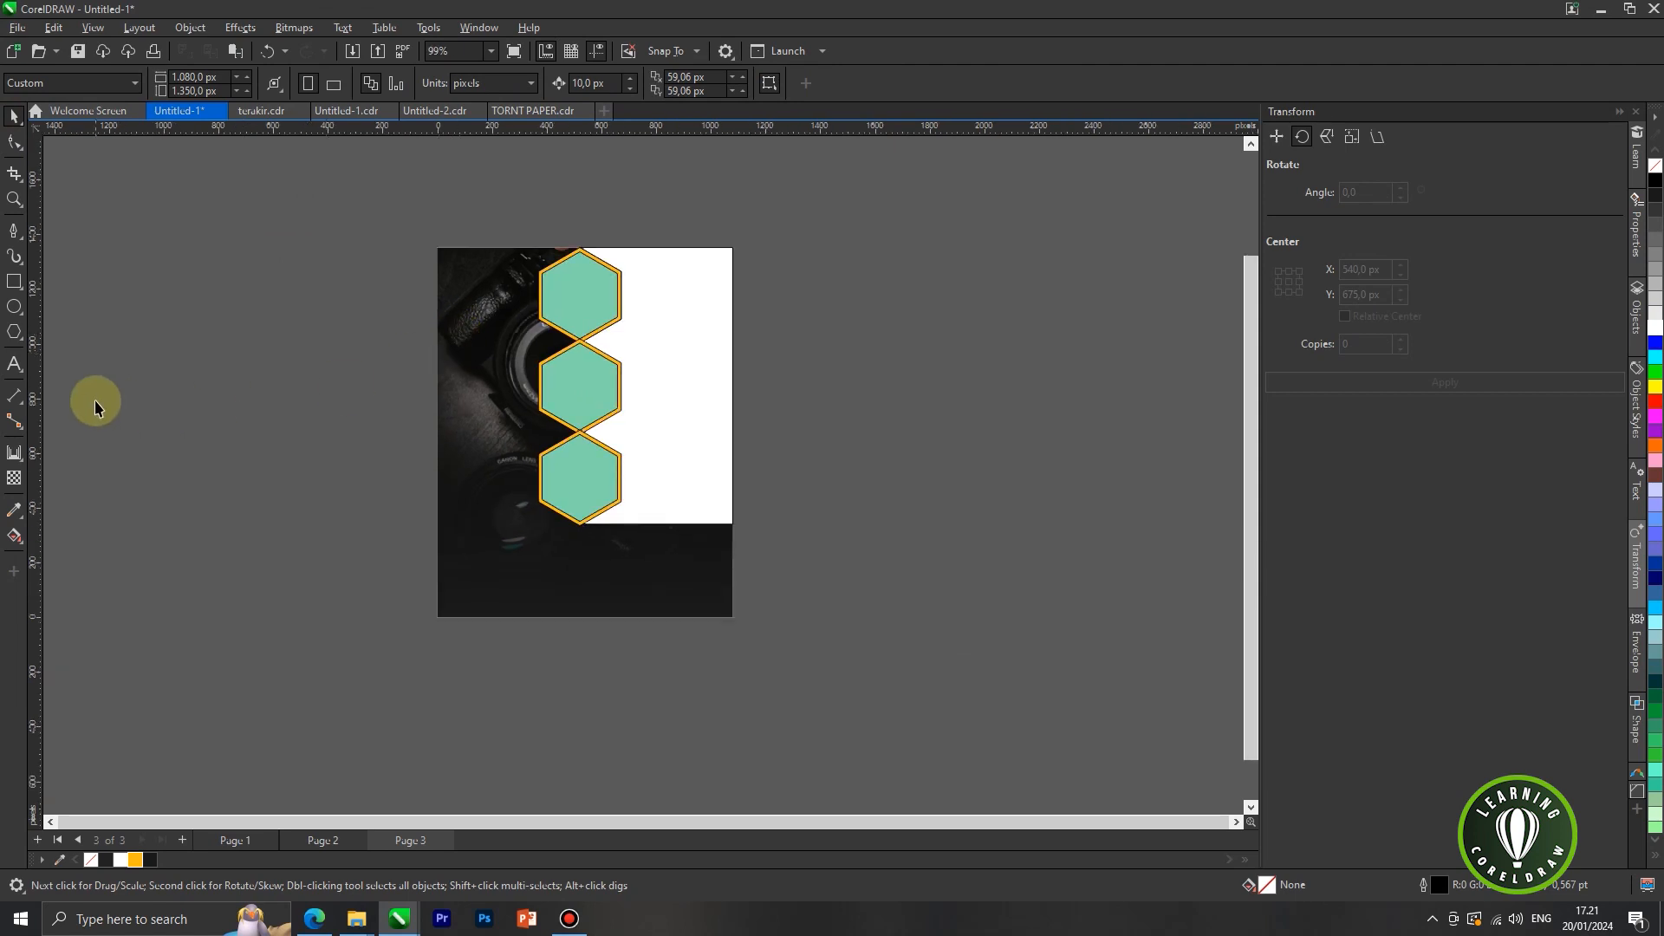
Step: Draw a closed right triangle about 949 by 867 px with the Pen tool, covering the page's lower-right corner under a rising diagonal
left_click(13, 231)
scroll(515, 572, "up", 1)
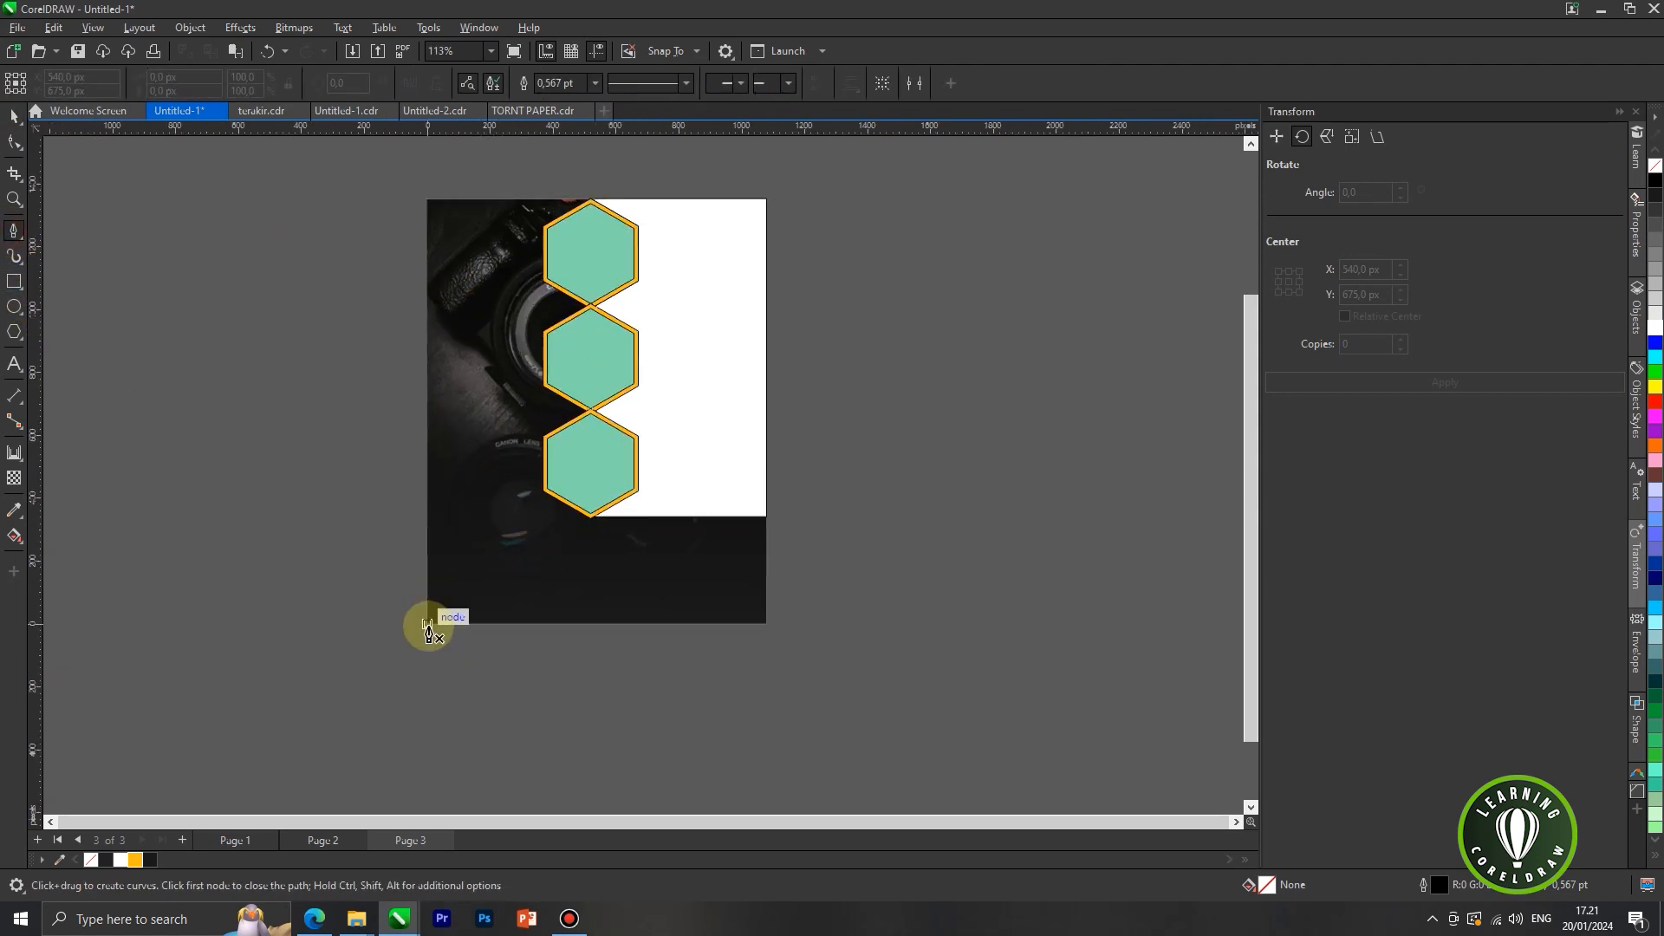
left_click(468, 623)
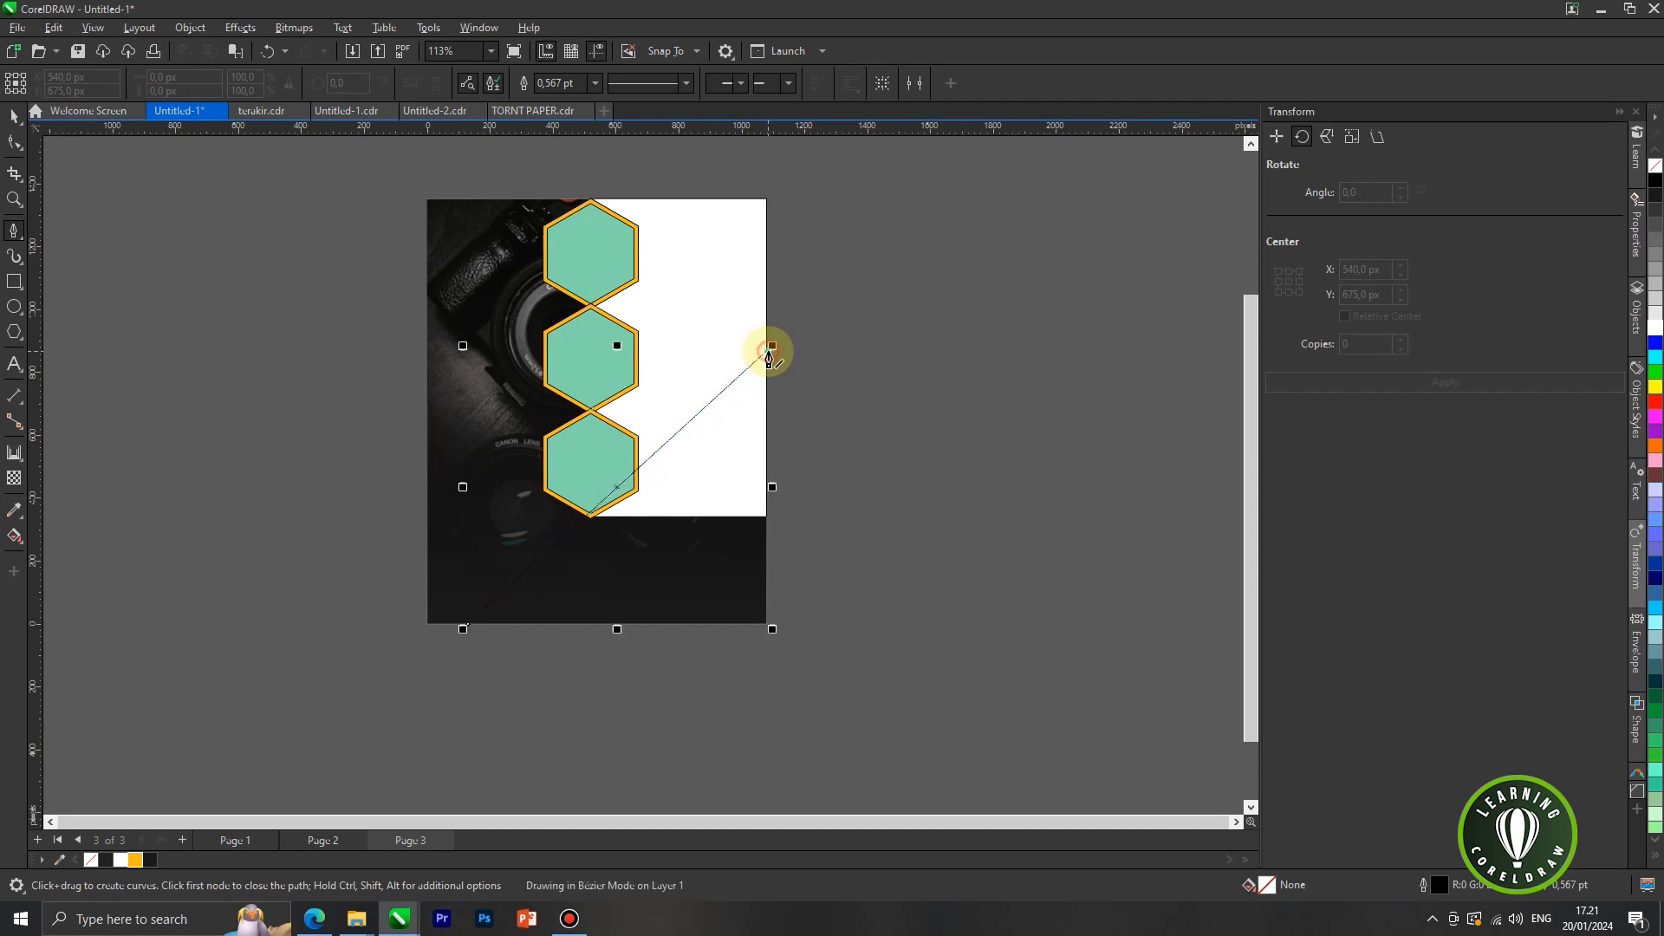
left_click(768, 351)
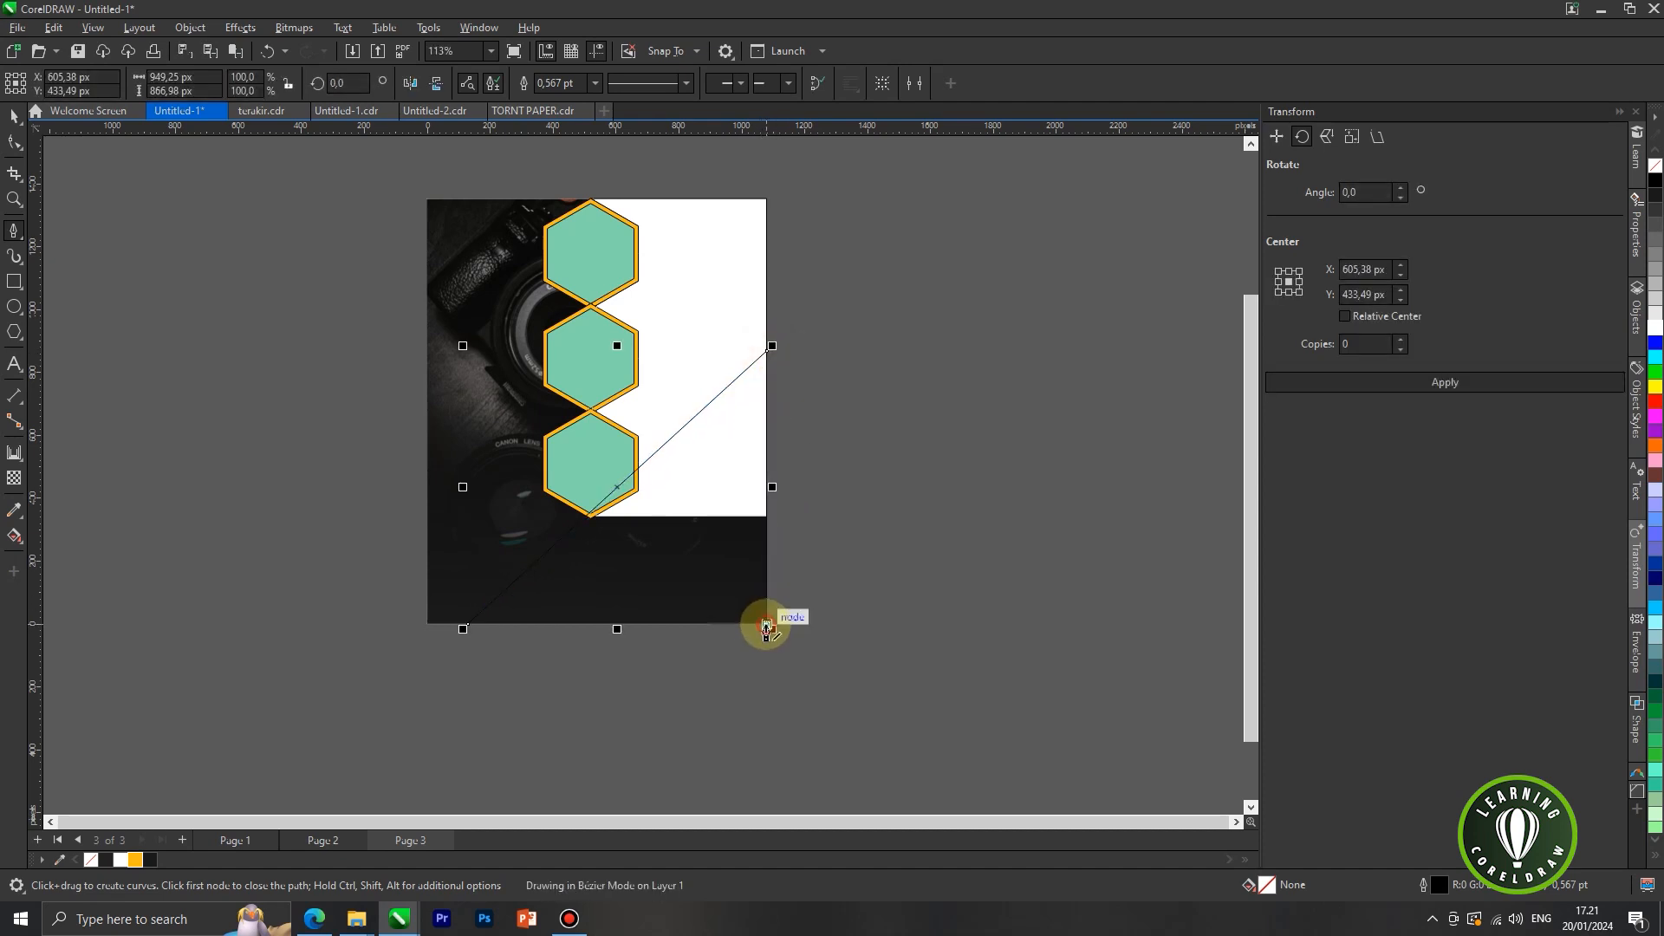
left_click(767, 627)
left_click(465, 625)
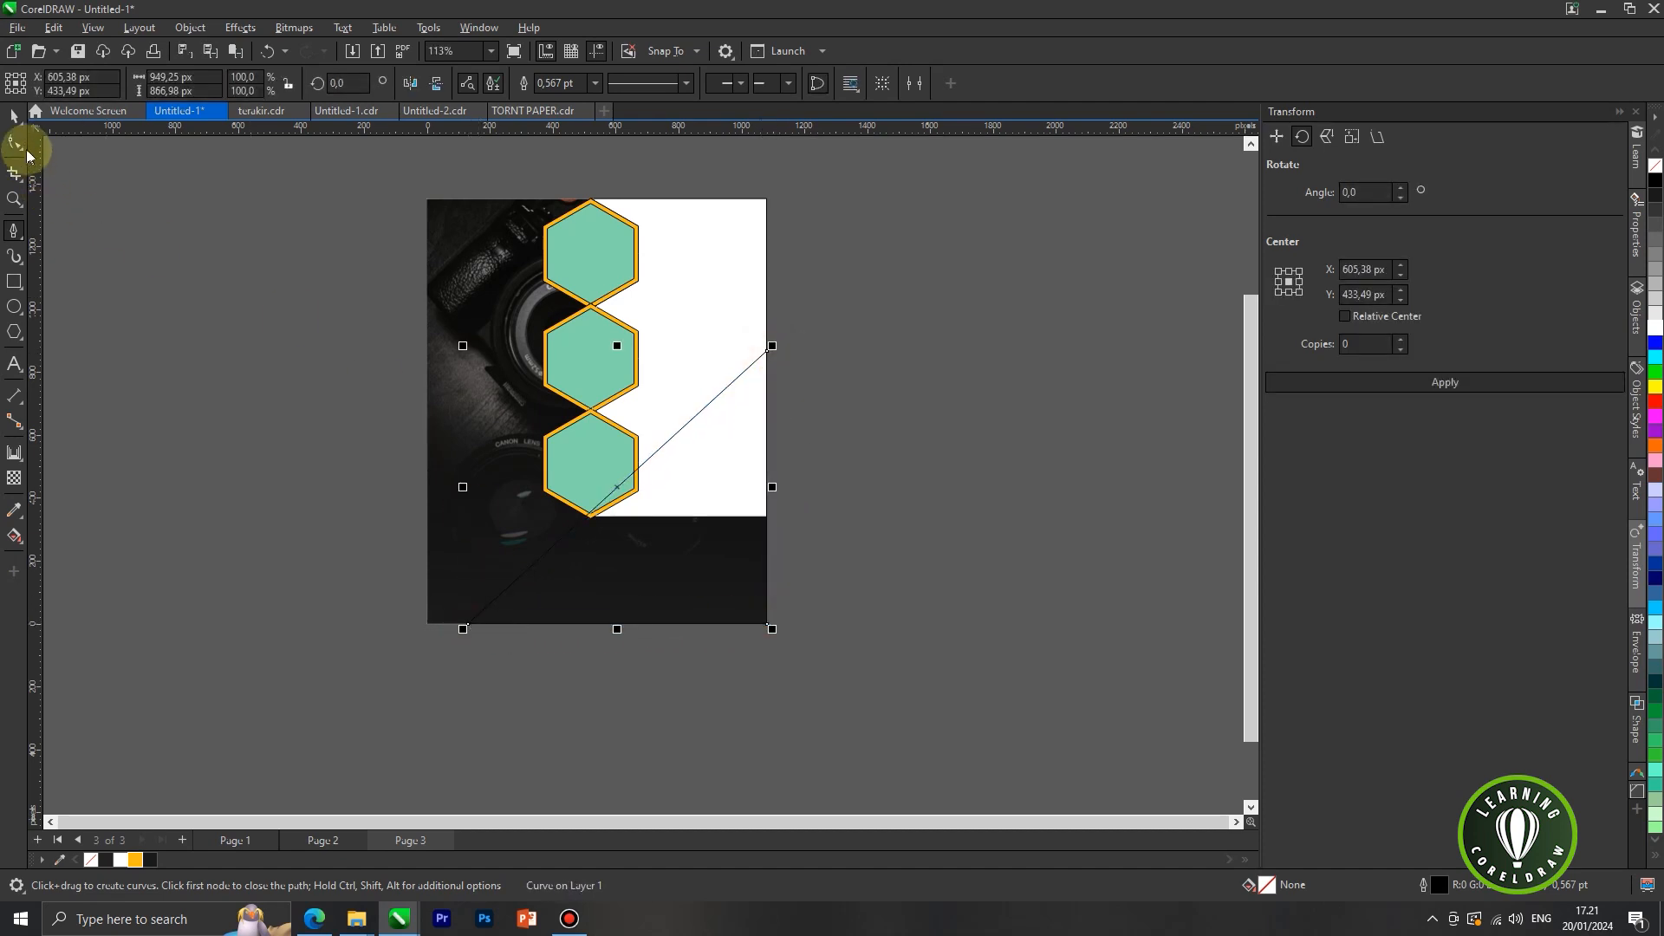
left_click(13, 115)
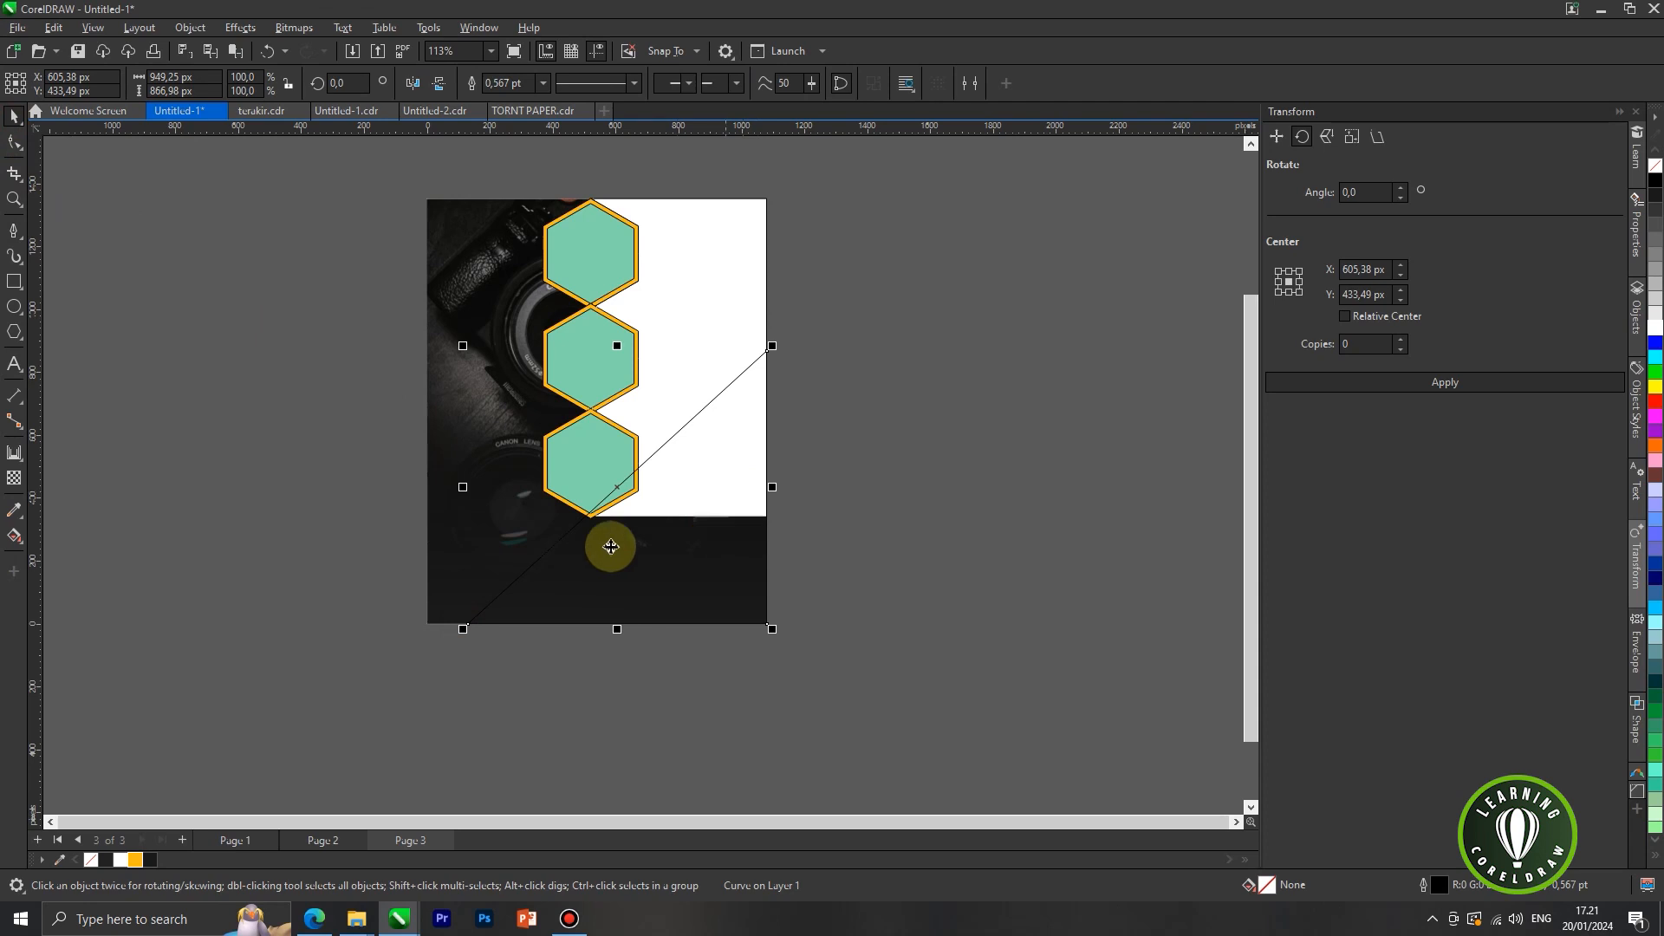
Step: Fill the corner triangle with the dark palette color #1A1919 and remove its outline
left_click(150, 860)
scroll(738, 460, "down", 2)
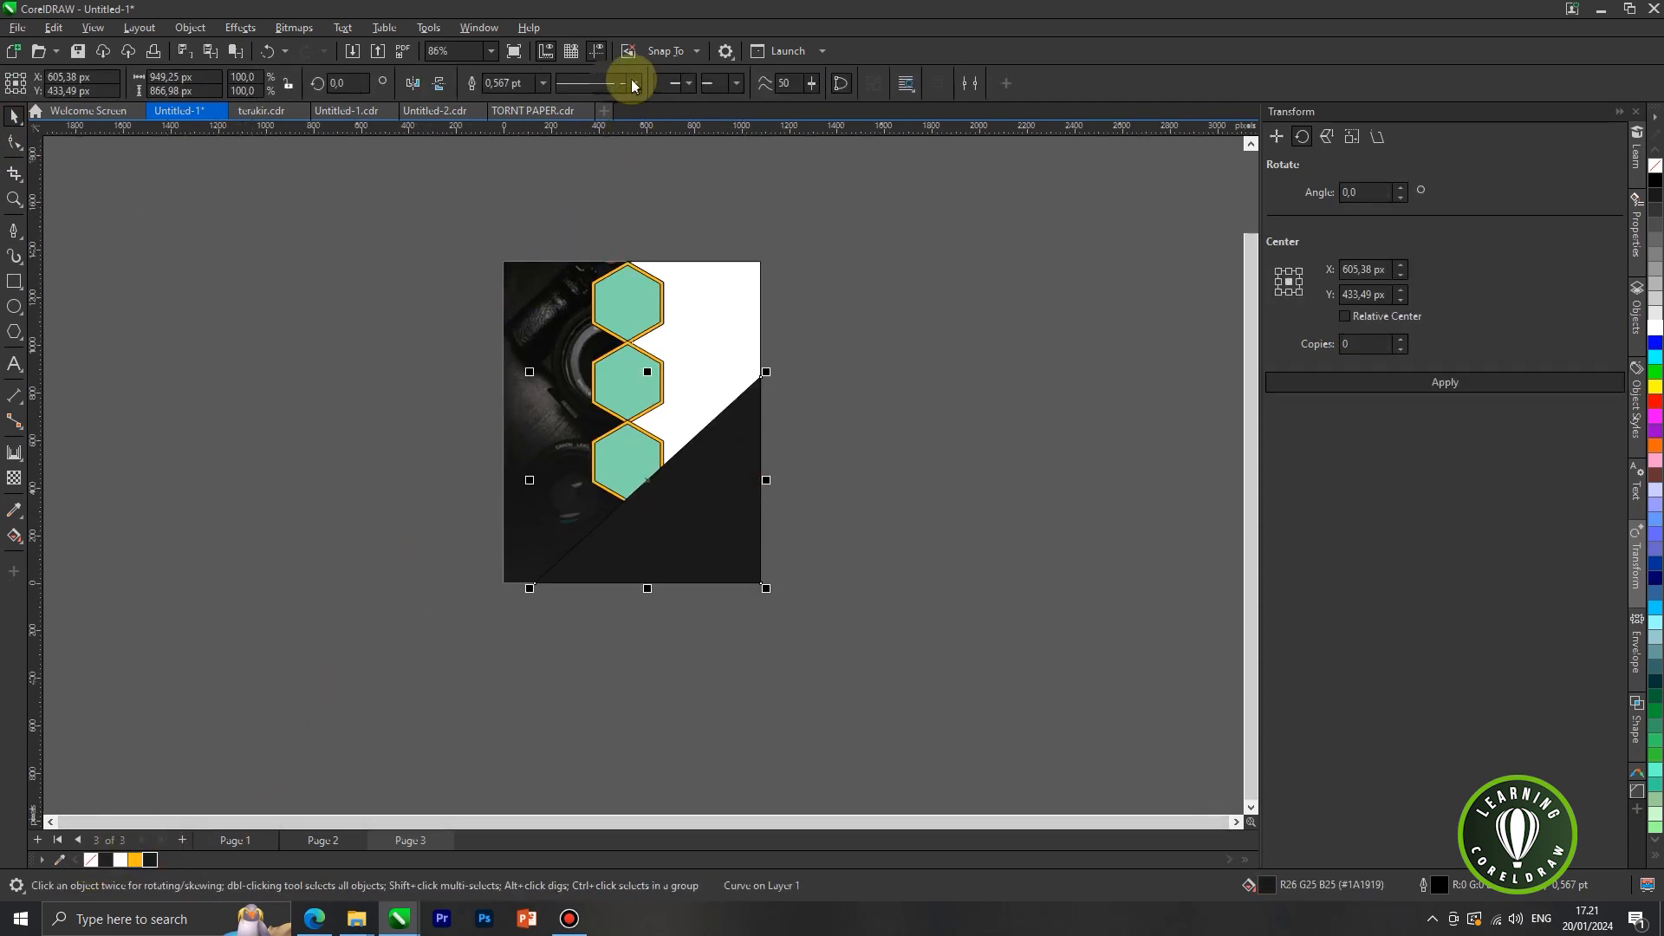
left_click(546, 83)
left_click(533, 104)
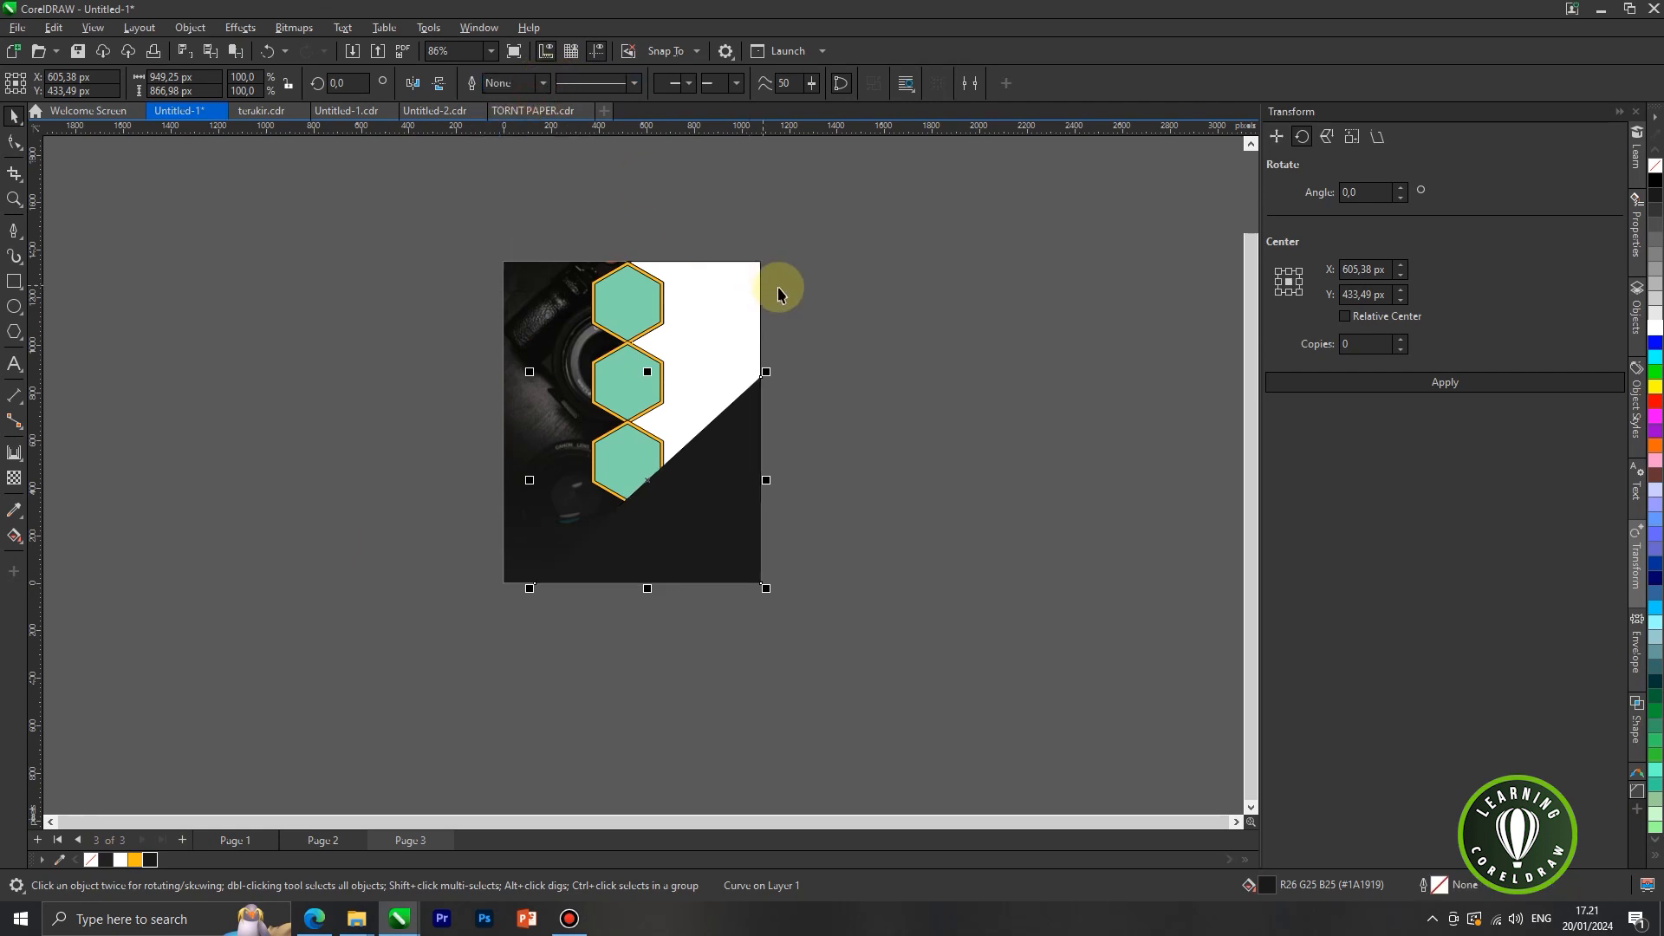
left_click(662, 182)
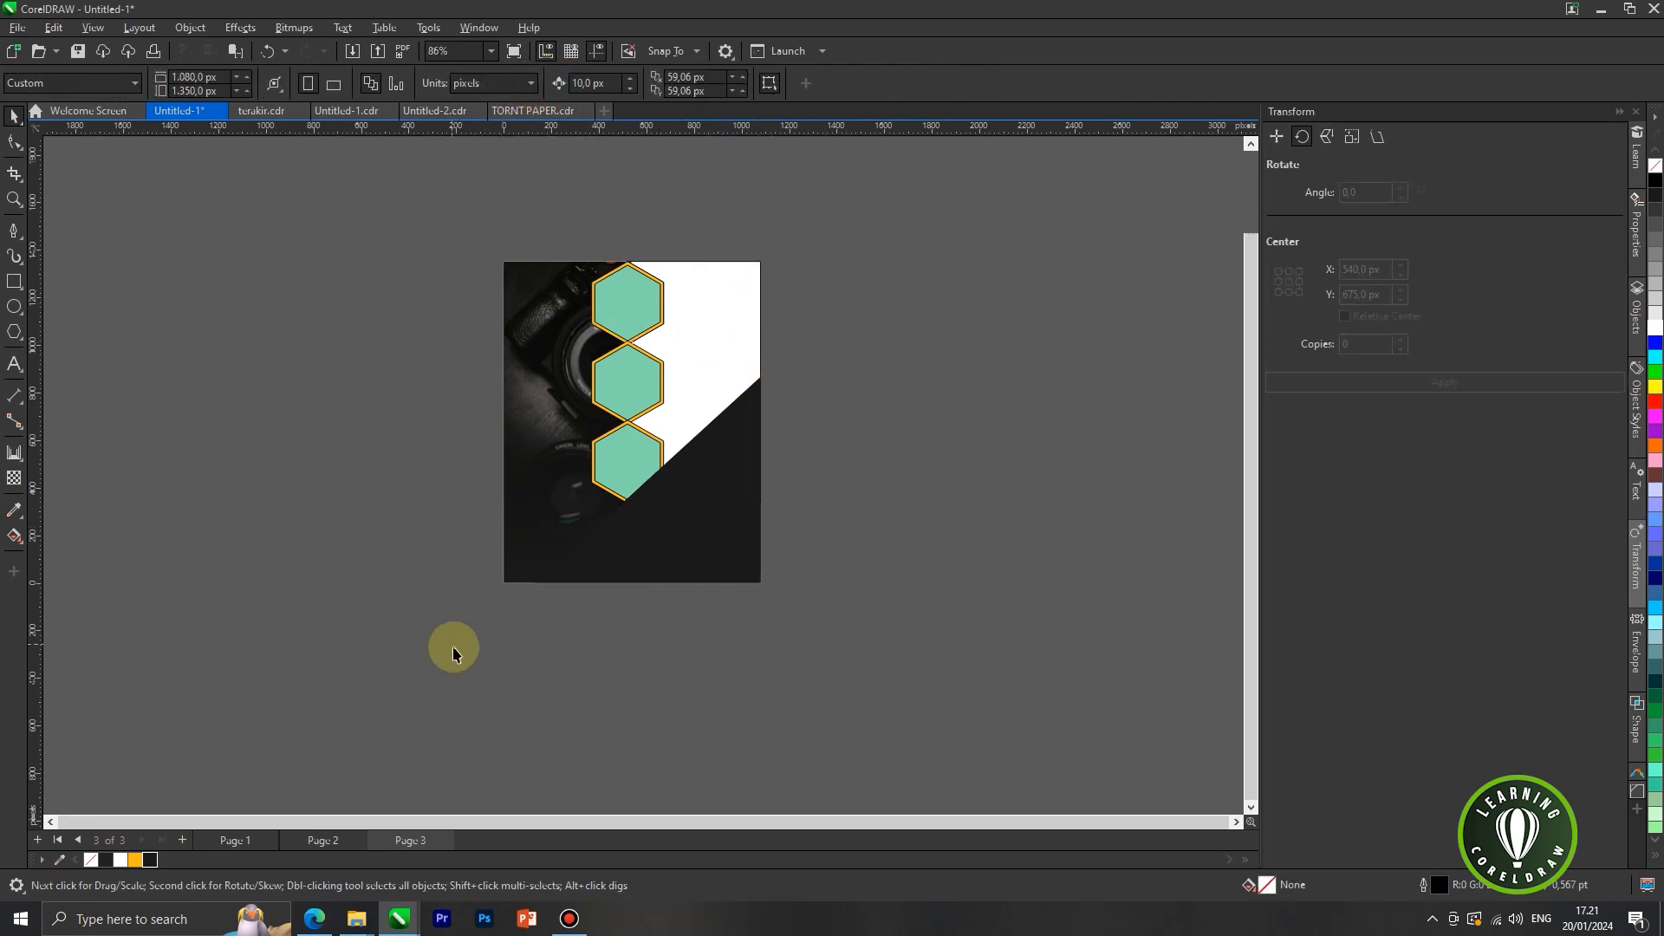
Step: Paste the four copied model photos onto the page
scroll(305, 579, "down", 2)
key("ctrl+v")
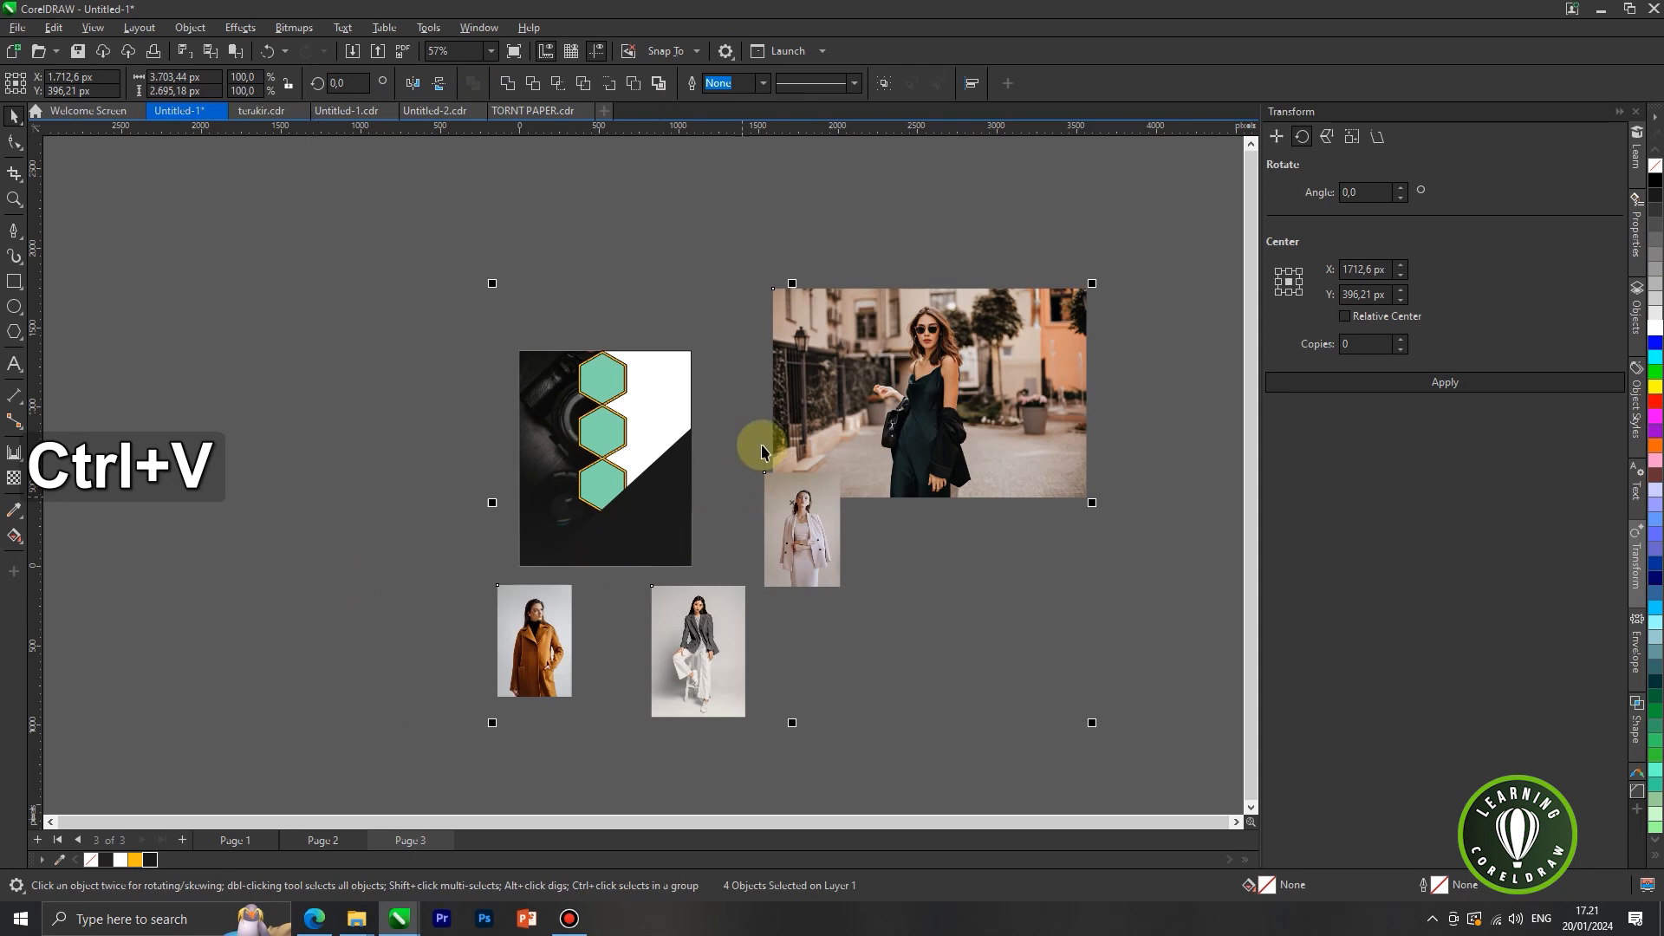
scroll(762, 442, "down", 1)
Step: Move the street photo of the woman in sunglasses above the other photos and PowerClip it inside the white rectangle
left_click(724, 304)
scroll(831, 330, "up", 2)
left_click_drag(830, 332, 754, 289)
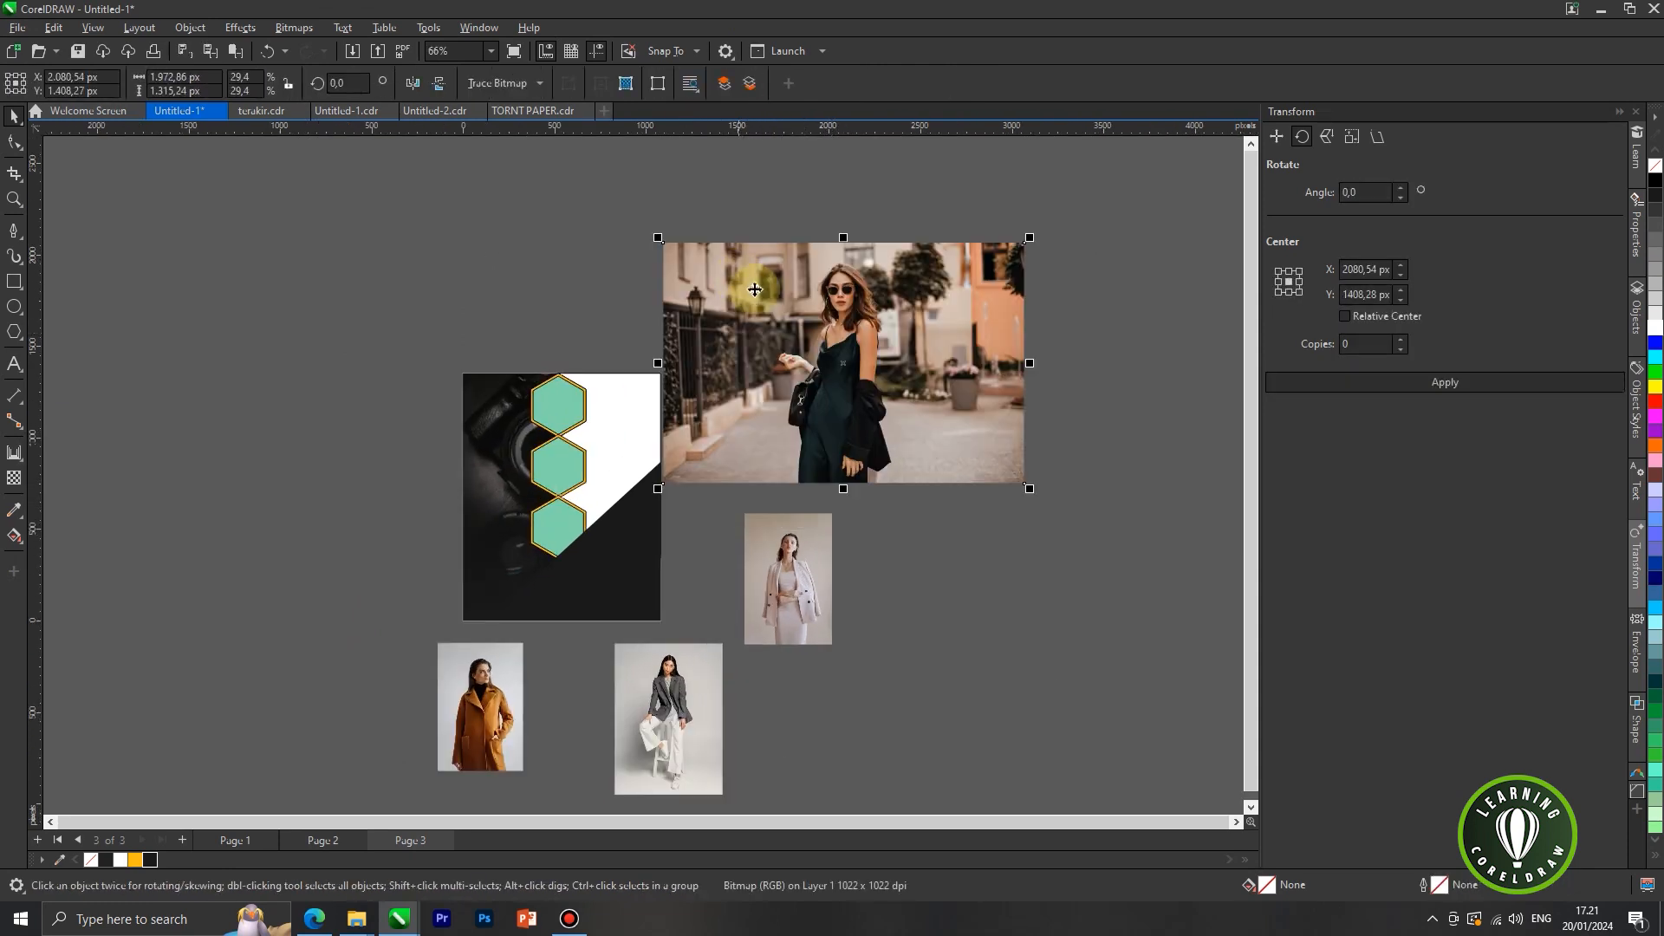
right_click(755, 293)
left_click(819, 519)
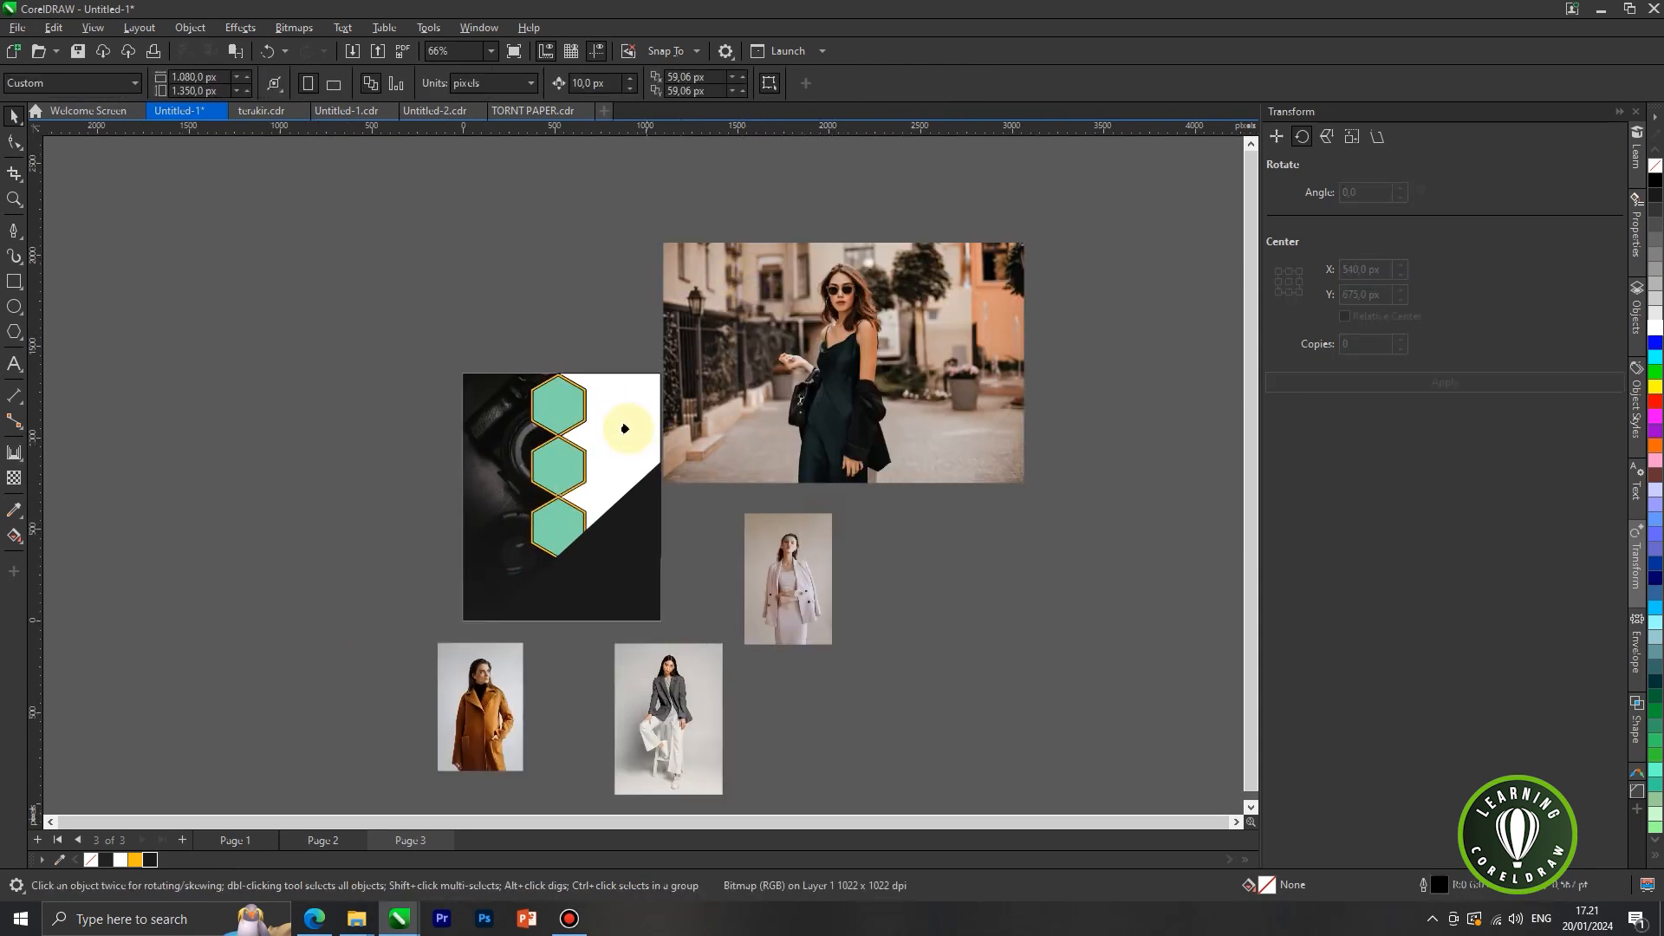
left_click(622, 423)
Step: Edit the rectangle's PowerClip contents, shifting the street photo so the woman sits within the visible frame
scroll(617, 421, "up", 1)
right_click(618, 421)
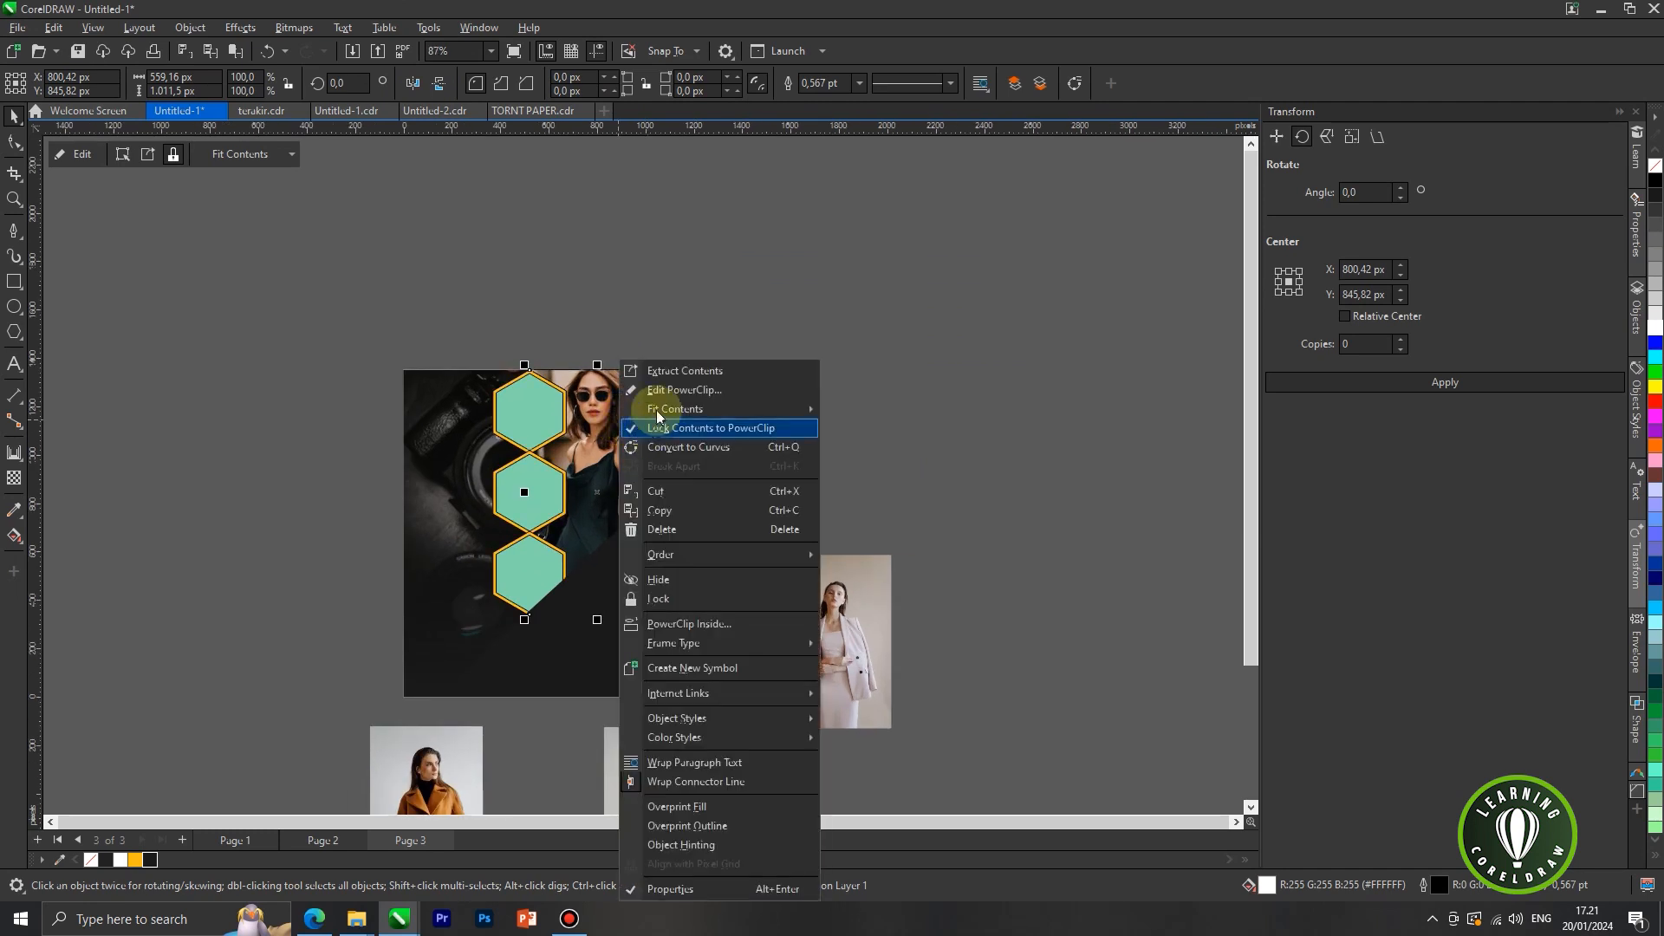
left_click(664, 390)
left_click_drag(657, 446, 667, 436)
right_click(677, 399)
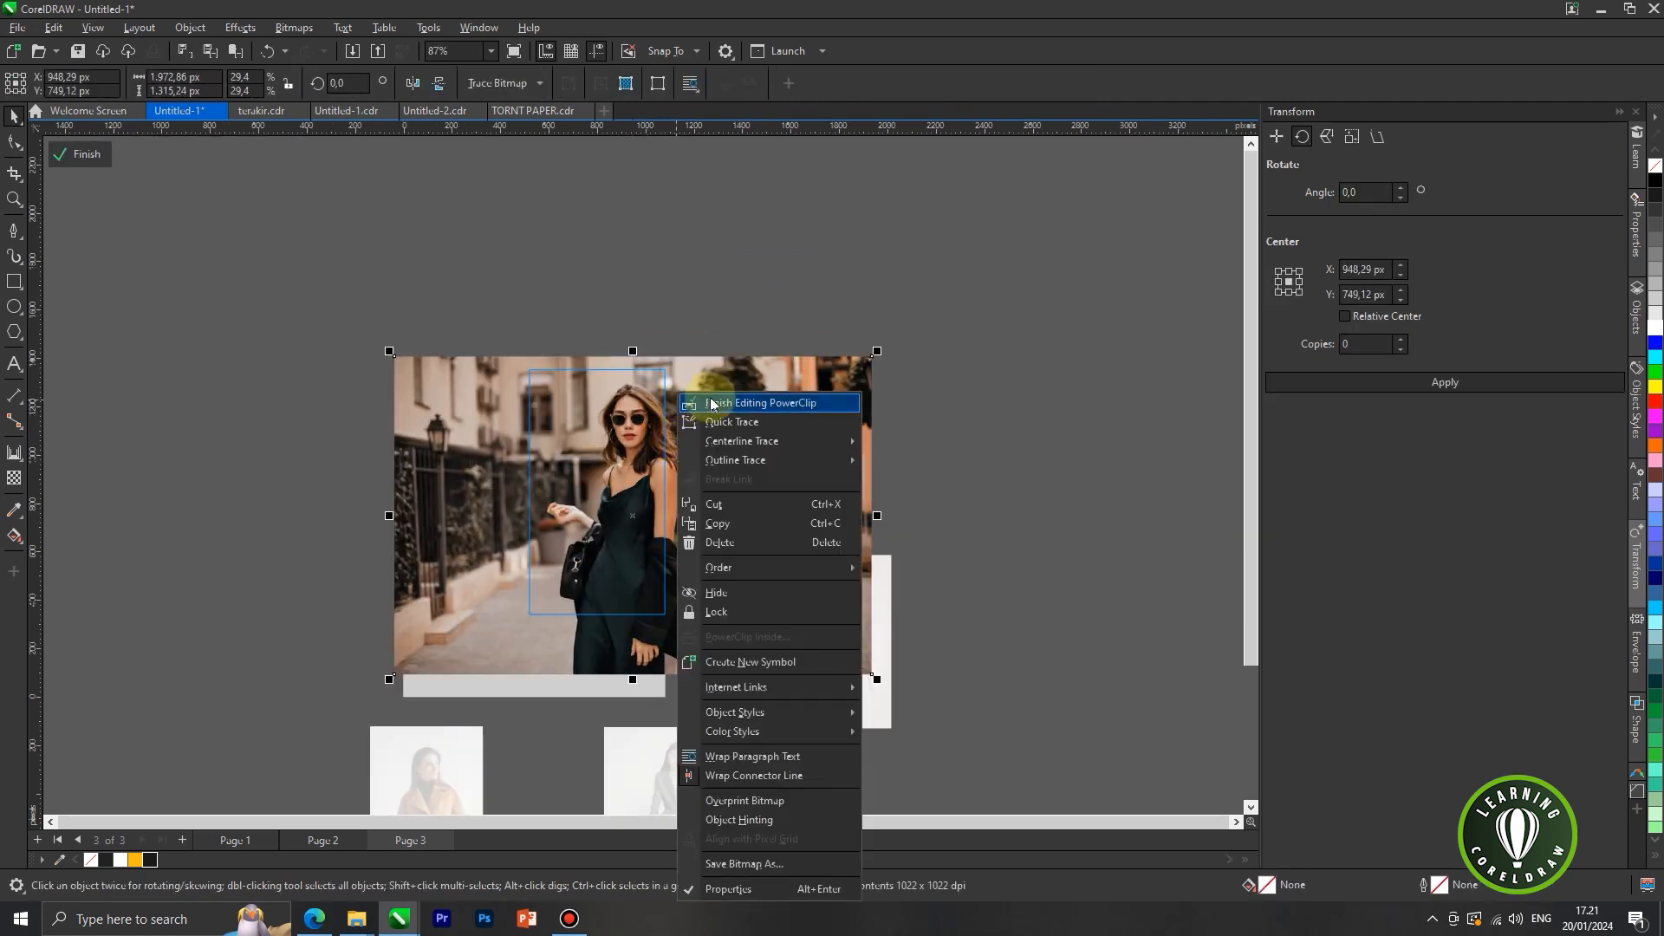
left_click(711, 391)
scroll(681, 306, "down", 1)
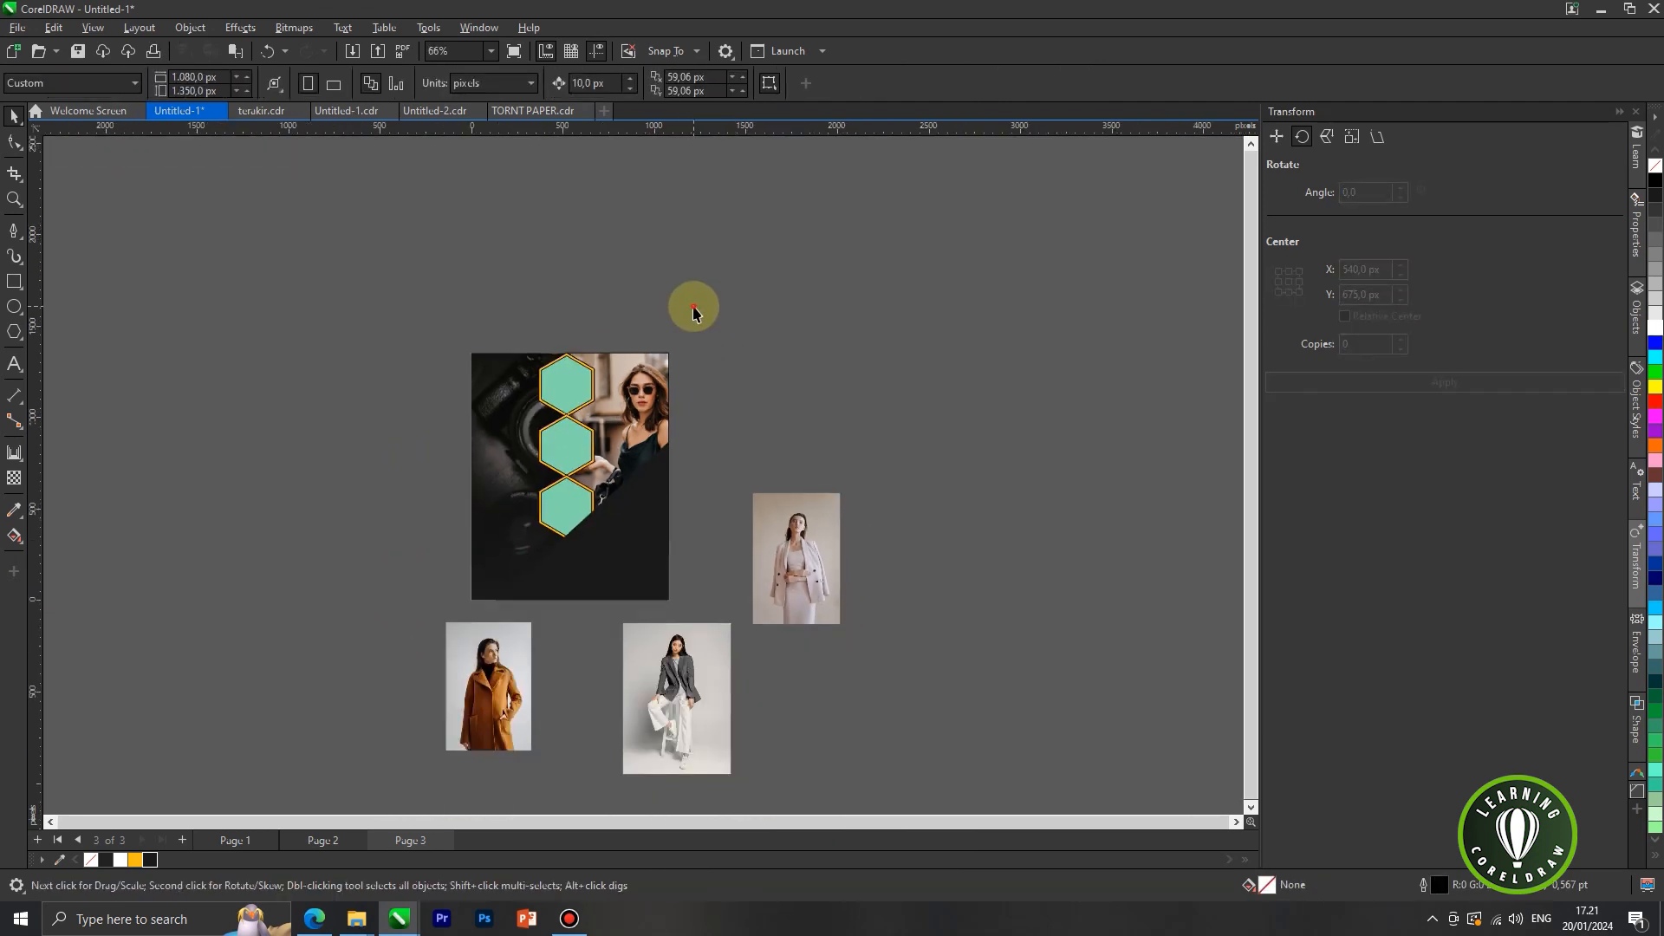
Step: PowerClip the photo of the woman in the pale pink blazer inside the top hexagon
left_click(780, 499)
right_click(806, 525)
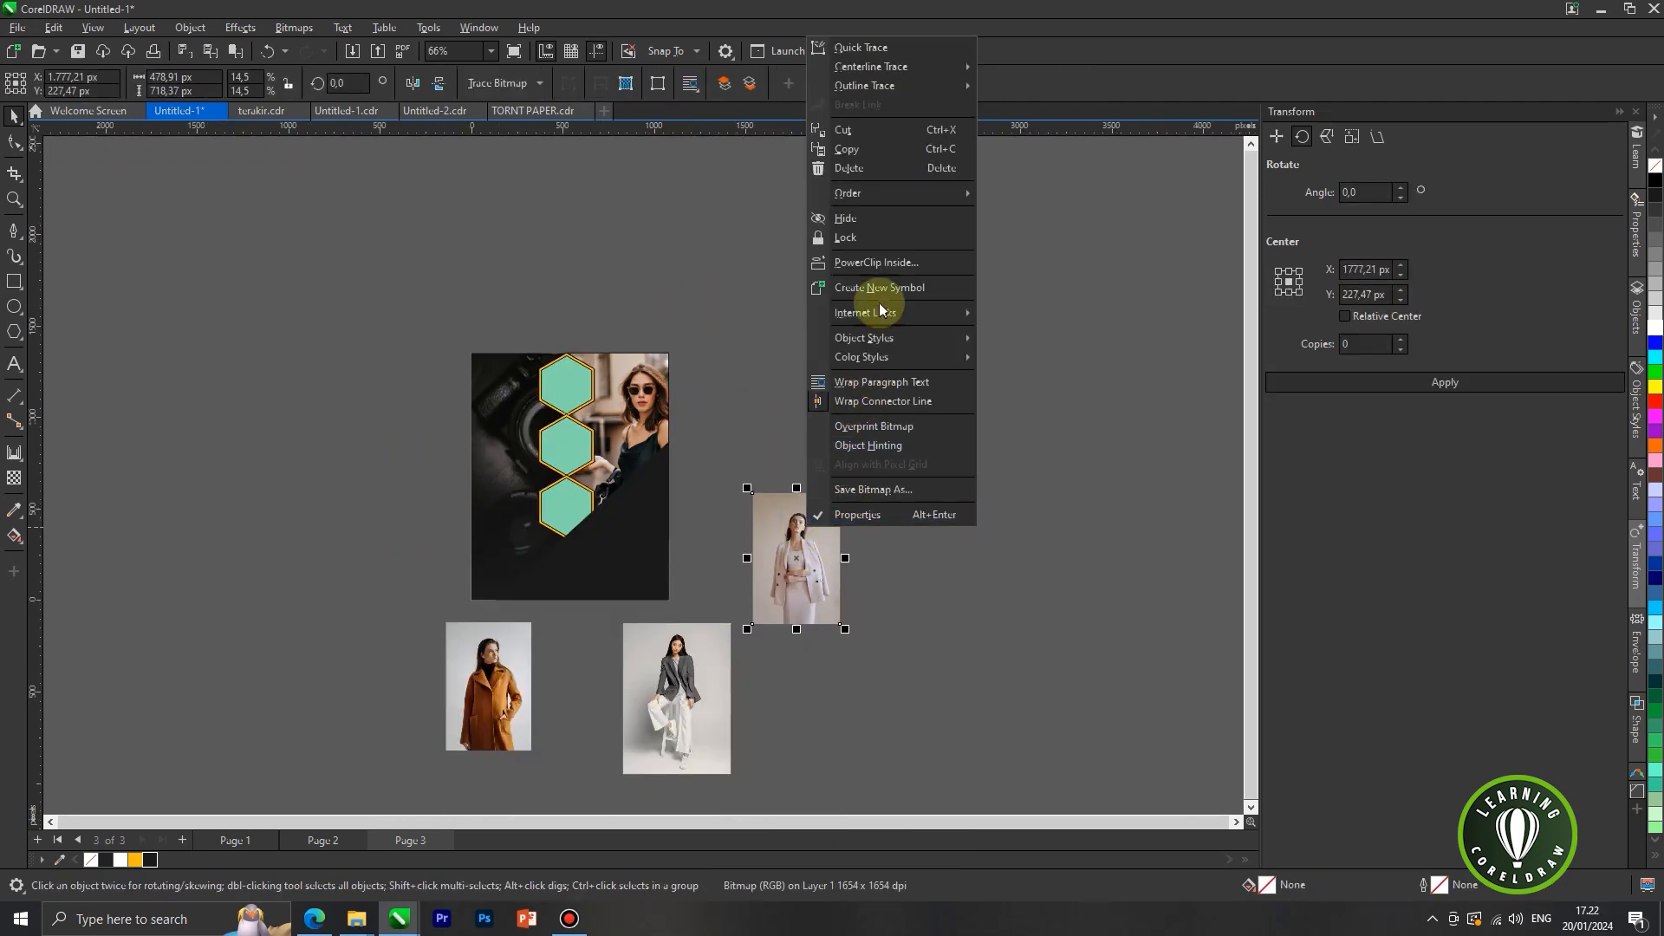
left_click(873, 263)
left_click(589, 386)
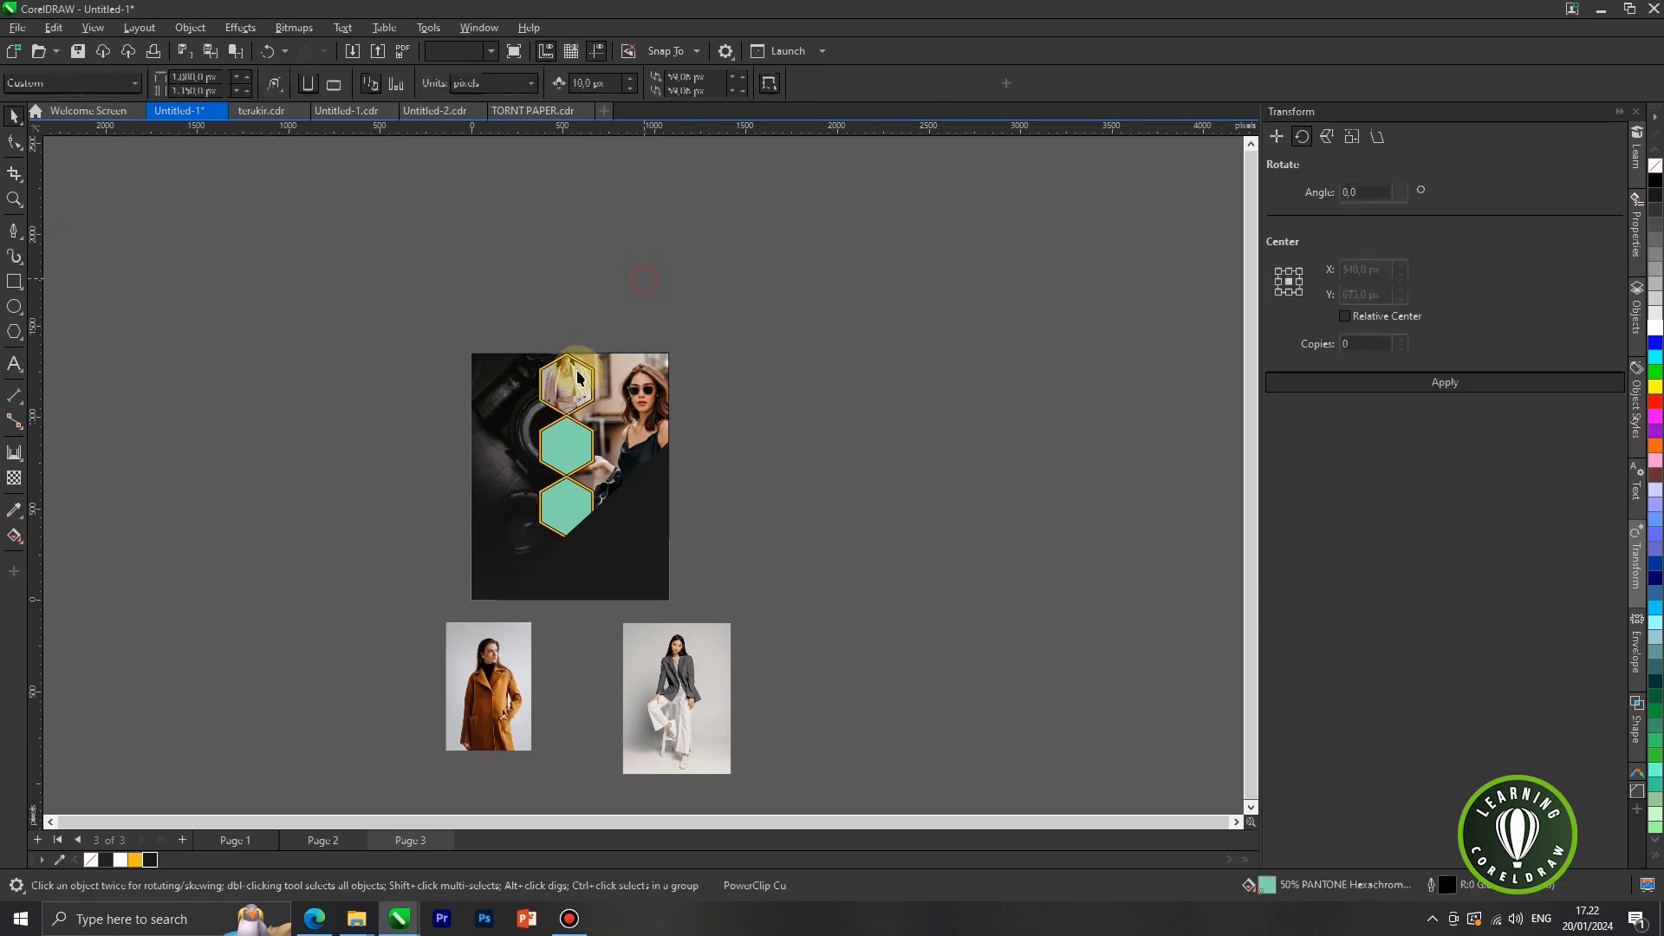
Step: Edit the top hexagon's PowerClip contents, repositioning the photo so the woman's face and shoulders fill the frame
scroll(566, 384, "up", 2)
right_click(565, 357)
left_click(583, 378)
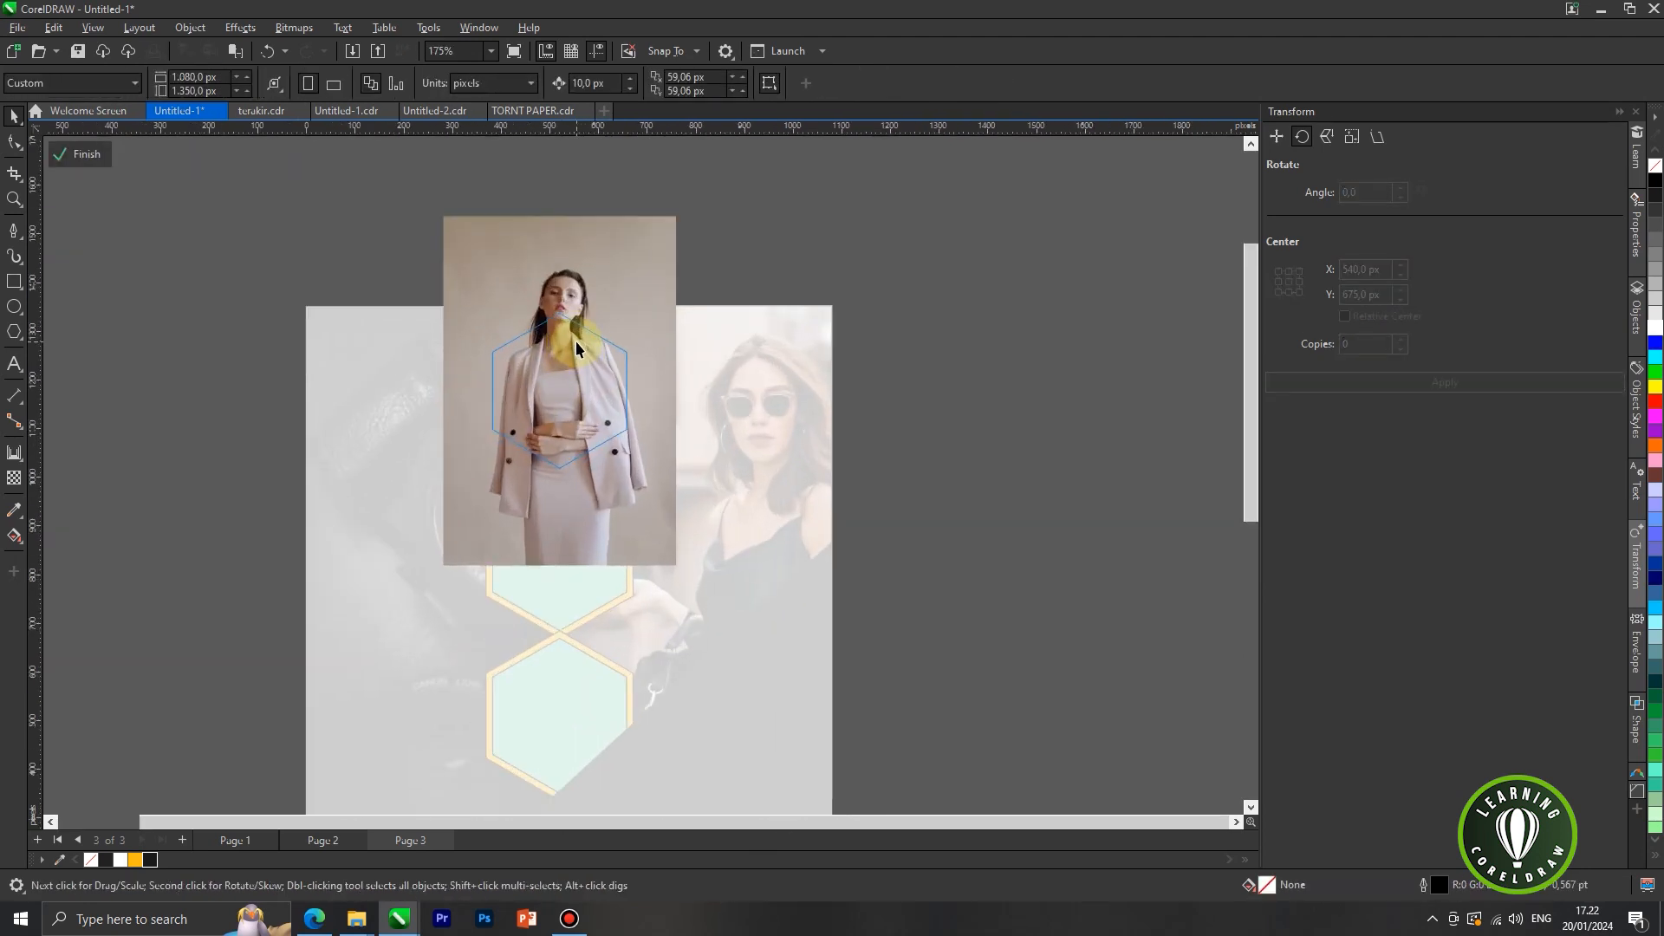
mouse_move(578, 401)
left_mouse_down()
mouse_move(578, 433)
mouse_move(582, 385)
left_mouse_up()
right_click(580, 384)
left_click(611, 391)
scroll(696, 464, "down", 2)
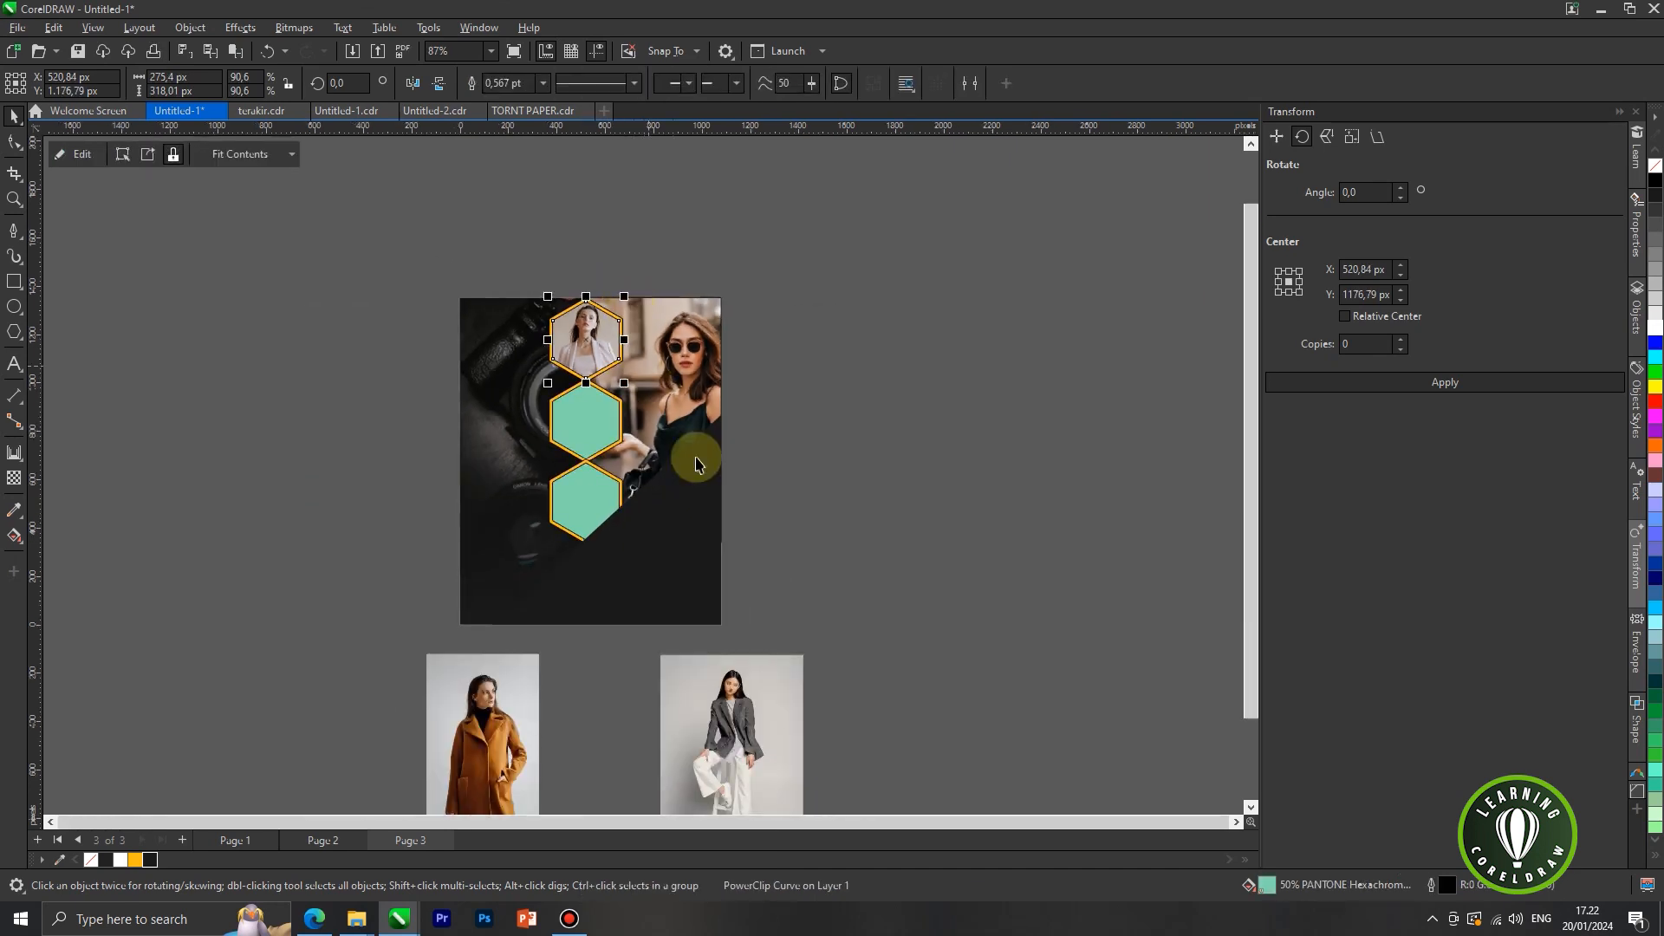
Step: Move the photo of the woman in the gray blazer beside the page and PowerClip it inside the bottom hexagon
left_click_drag(750, 700, 891, 414)
right_click(891, 414)
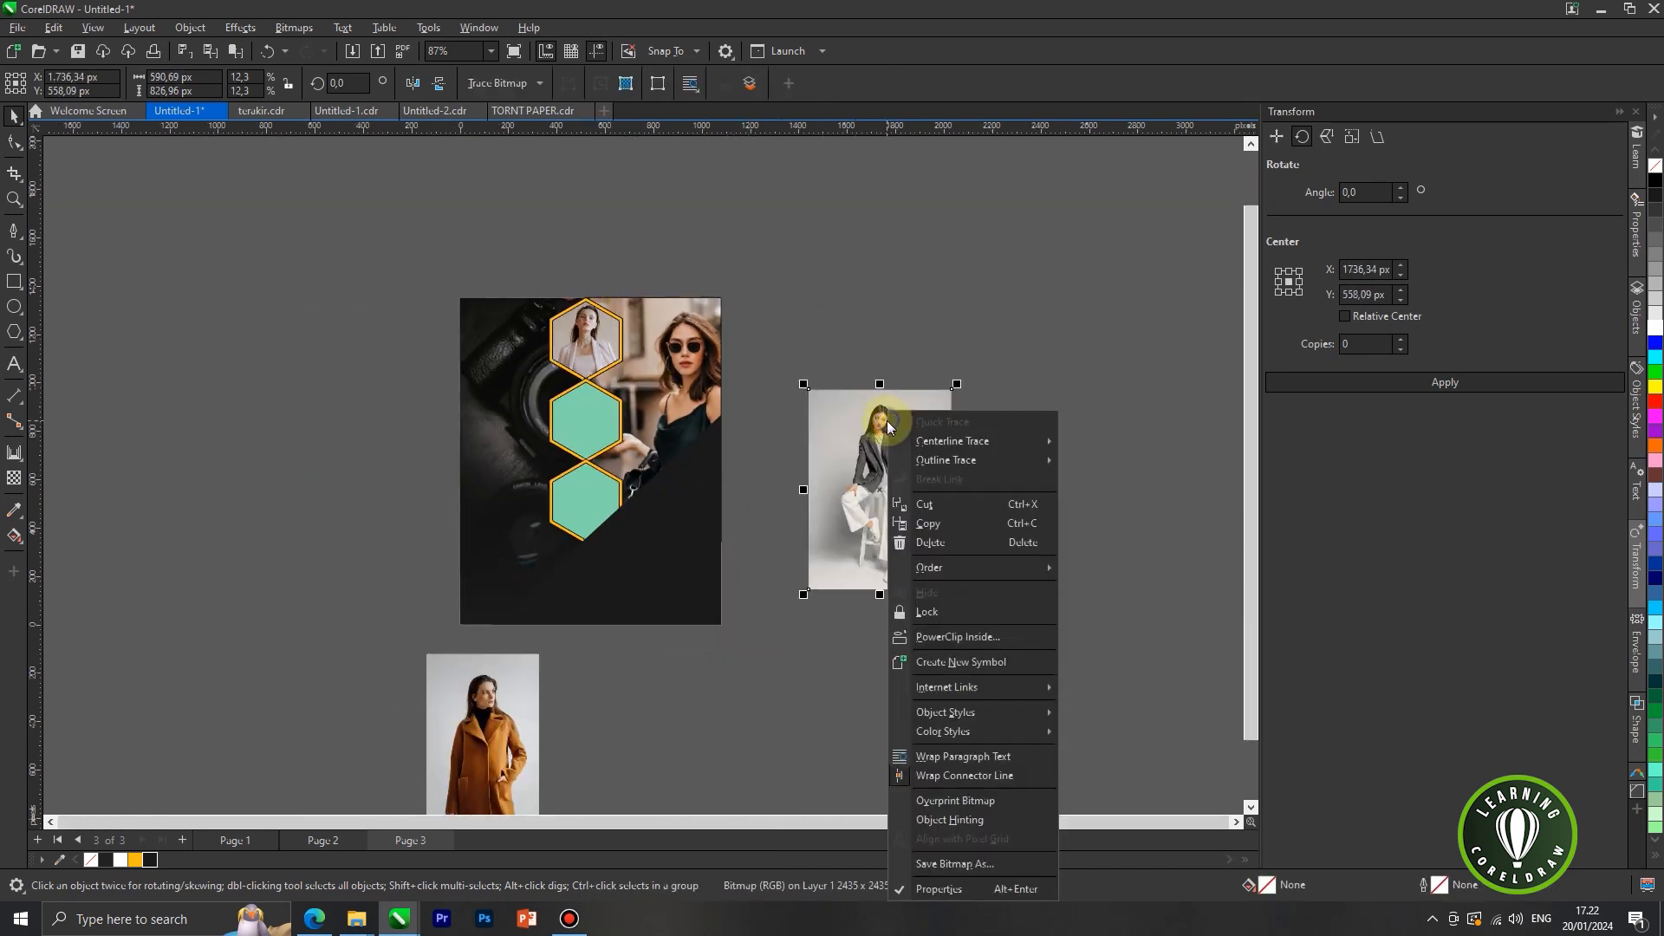
left_click(953, 637)
left_click(590, 506)
Step: Edit the bottom hexagon's PowerClip contents, lowering the photo so the woman's head and blazer fall within the frame
scroll(595, 488, "up", 2)
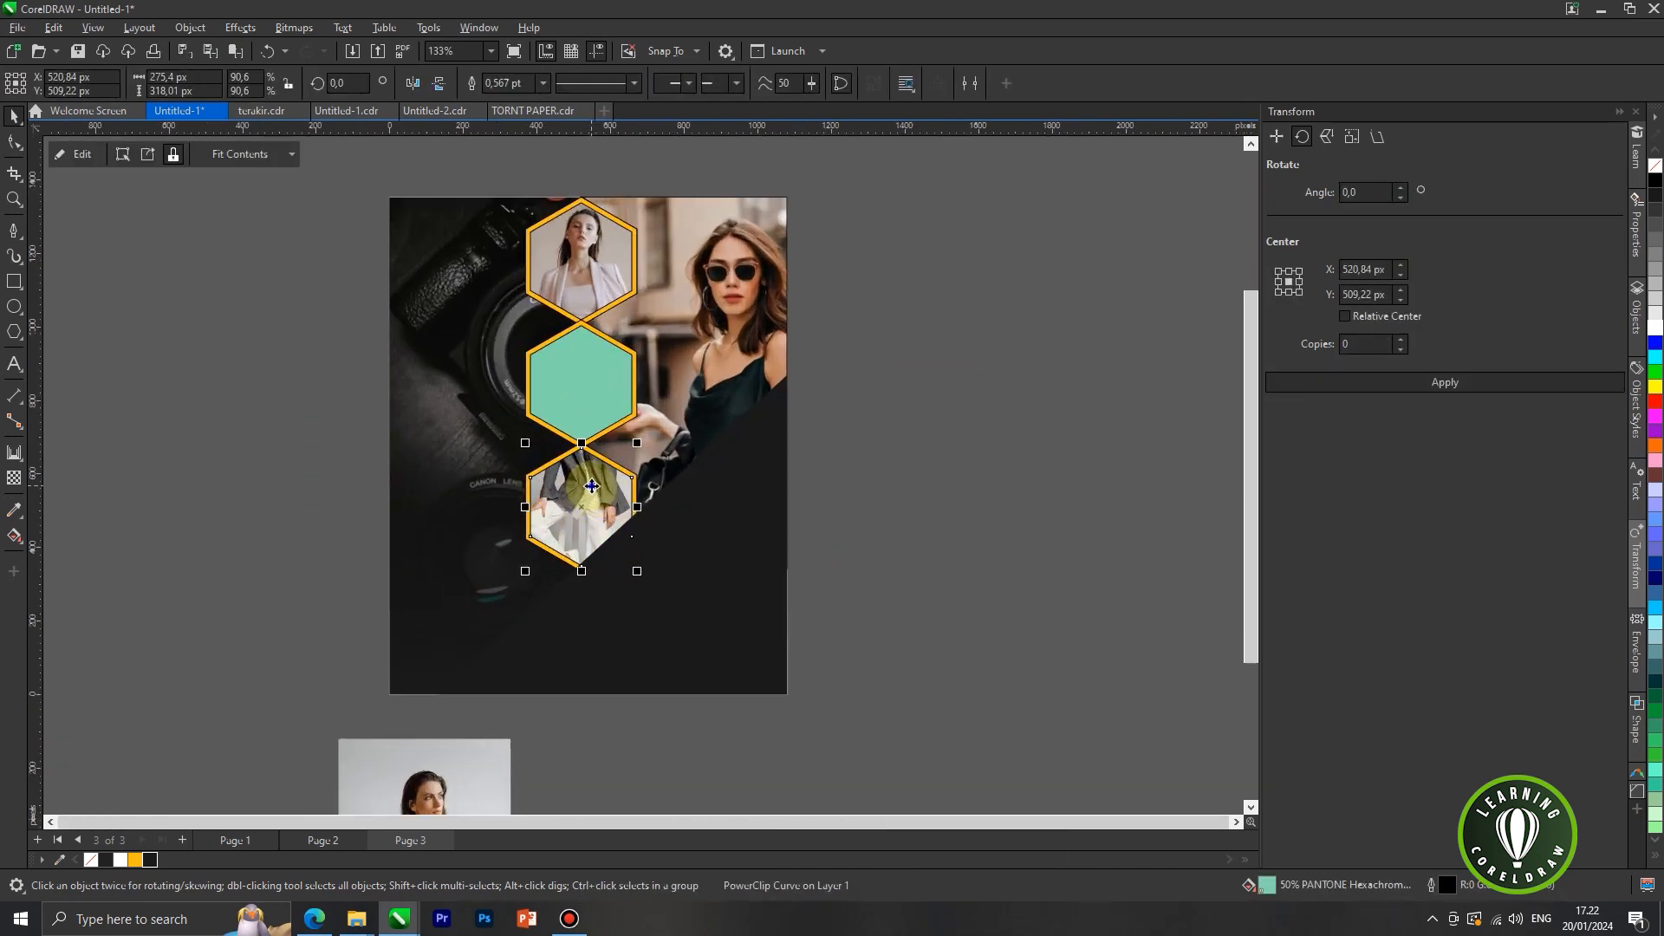
right_click(597, 498)
left_click(642, 392)
left_click_drag(613, 448, 612, 522)
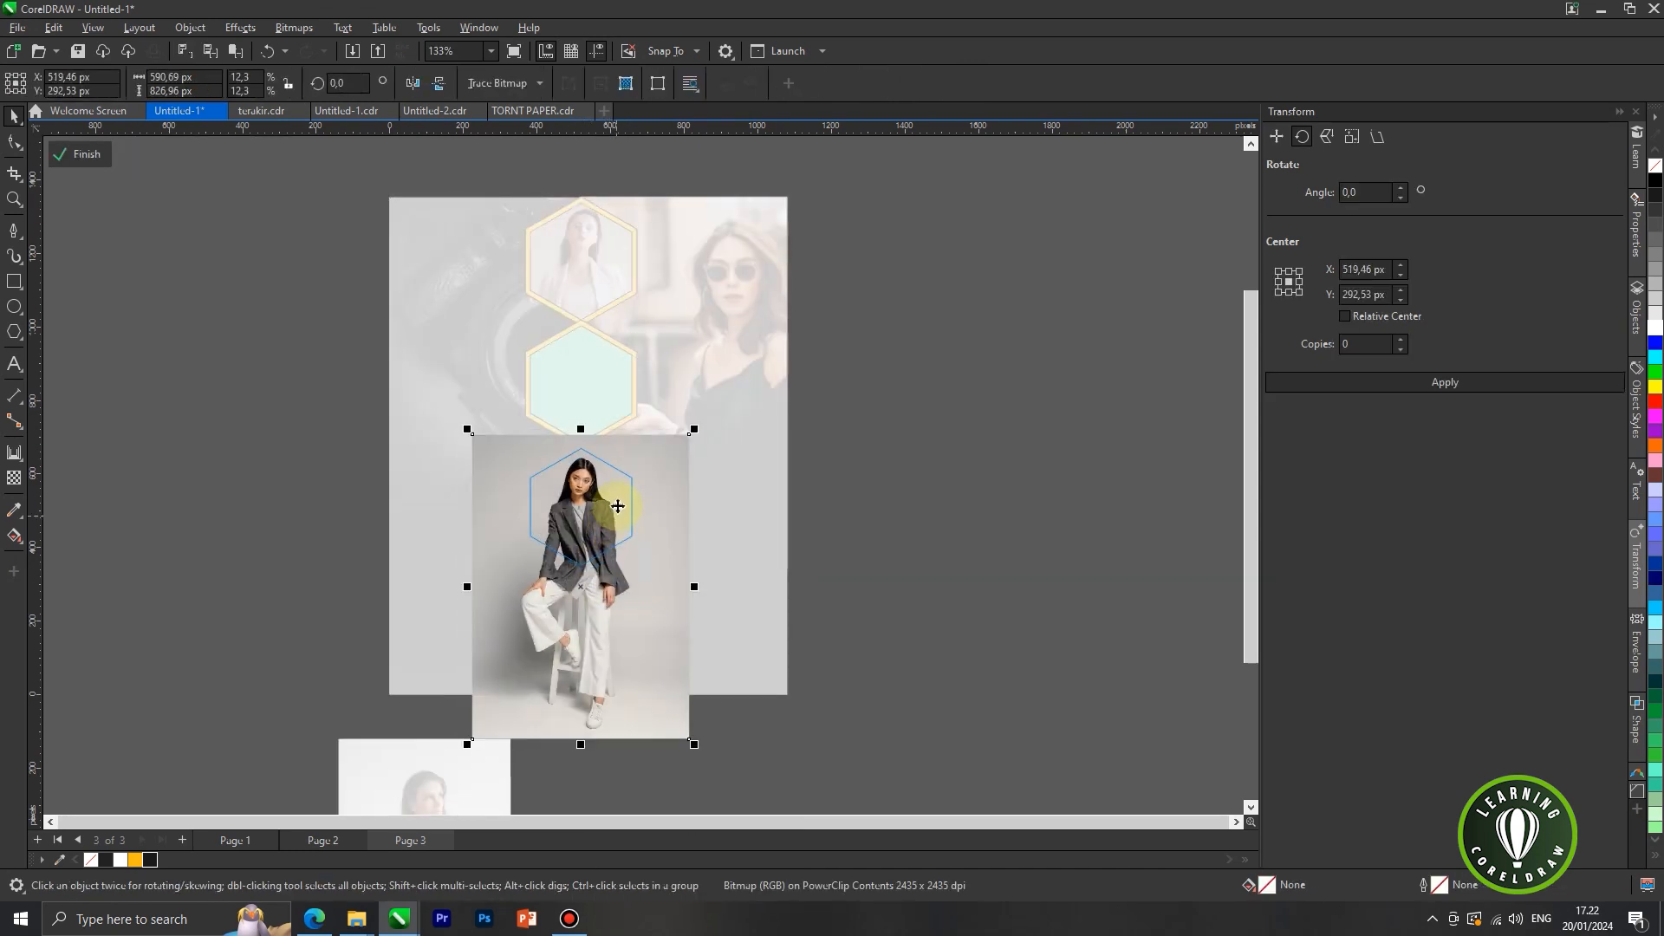
right_click(617, 513)
left_click(683, 402)
scroll(682, 404, "down", 4)
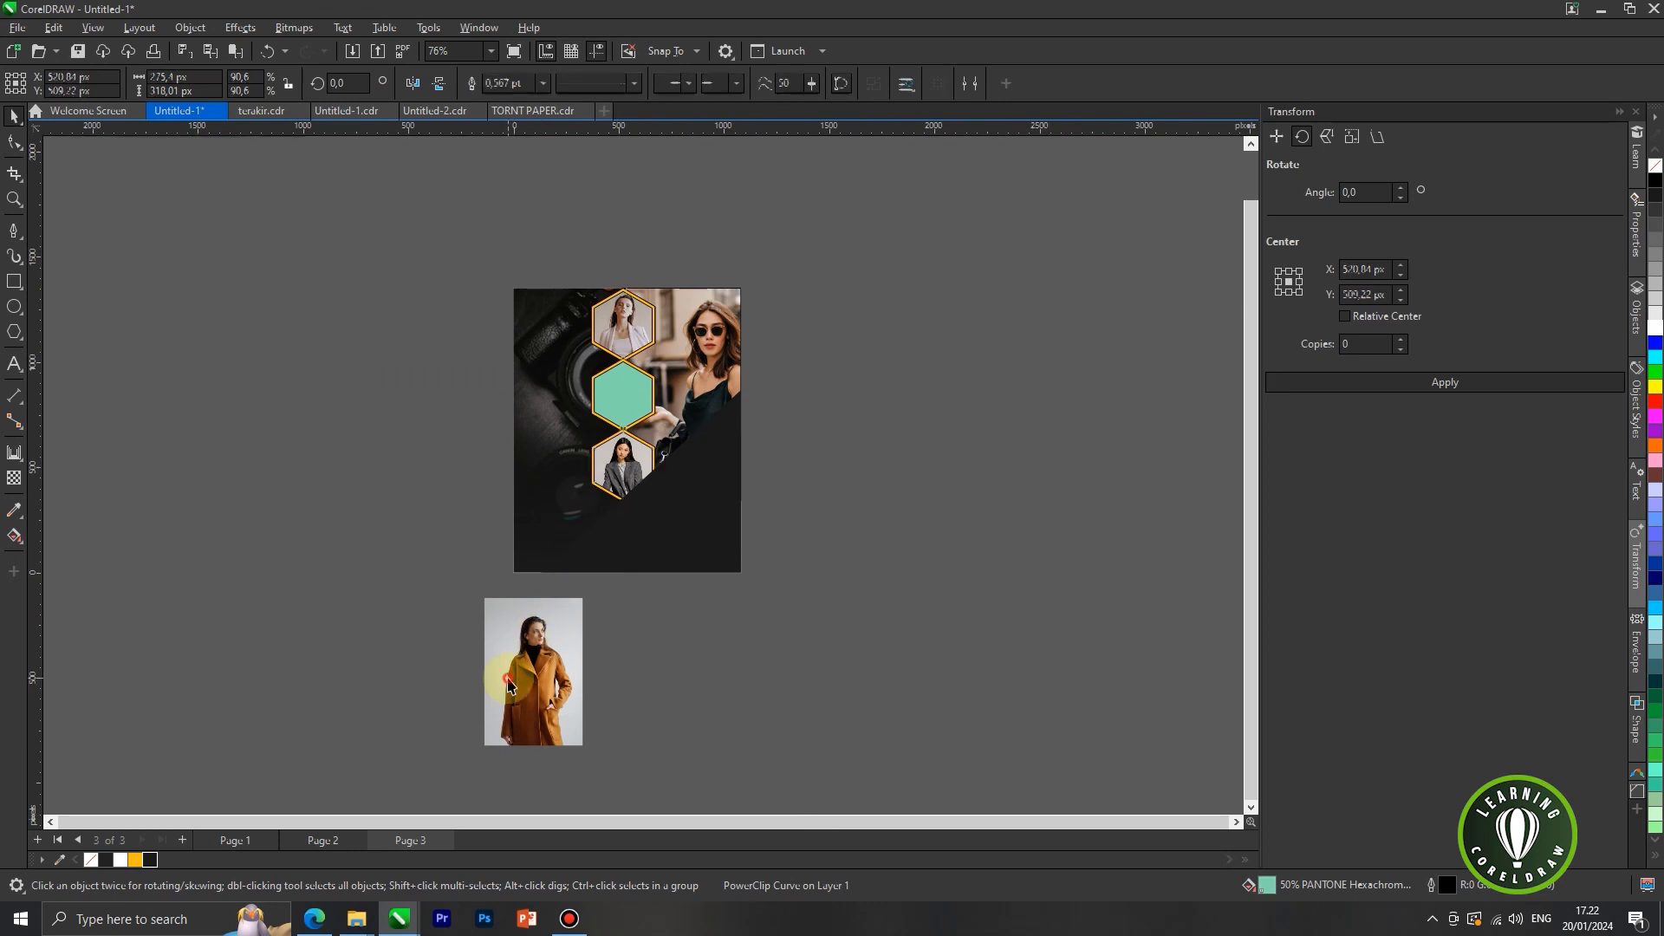
Step: PowerClip the photo of the woman in the brown coat inside the middle hexagon
left_click(511, 672)
right_click(511, 671)
left_click(588, 407)
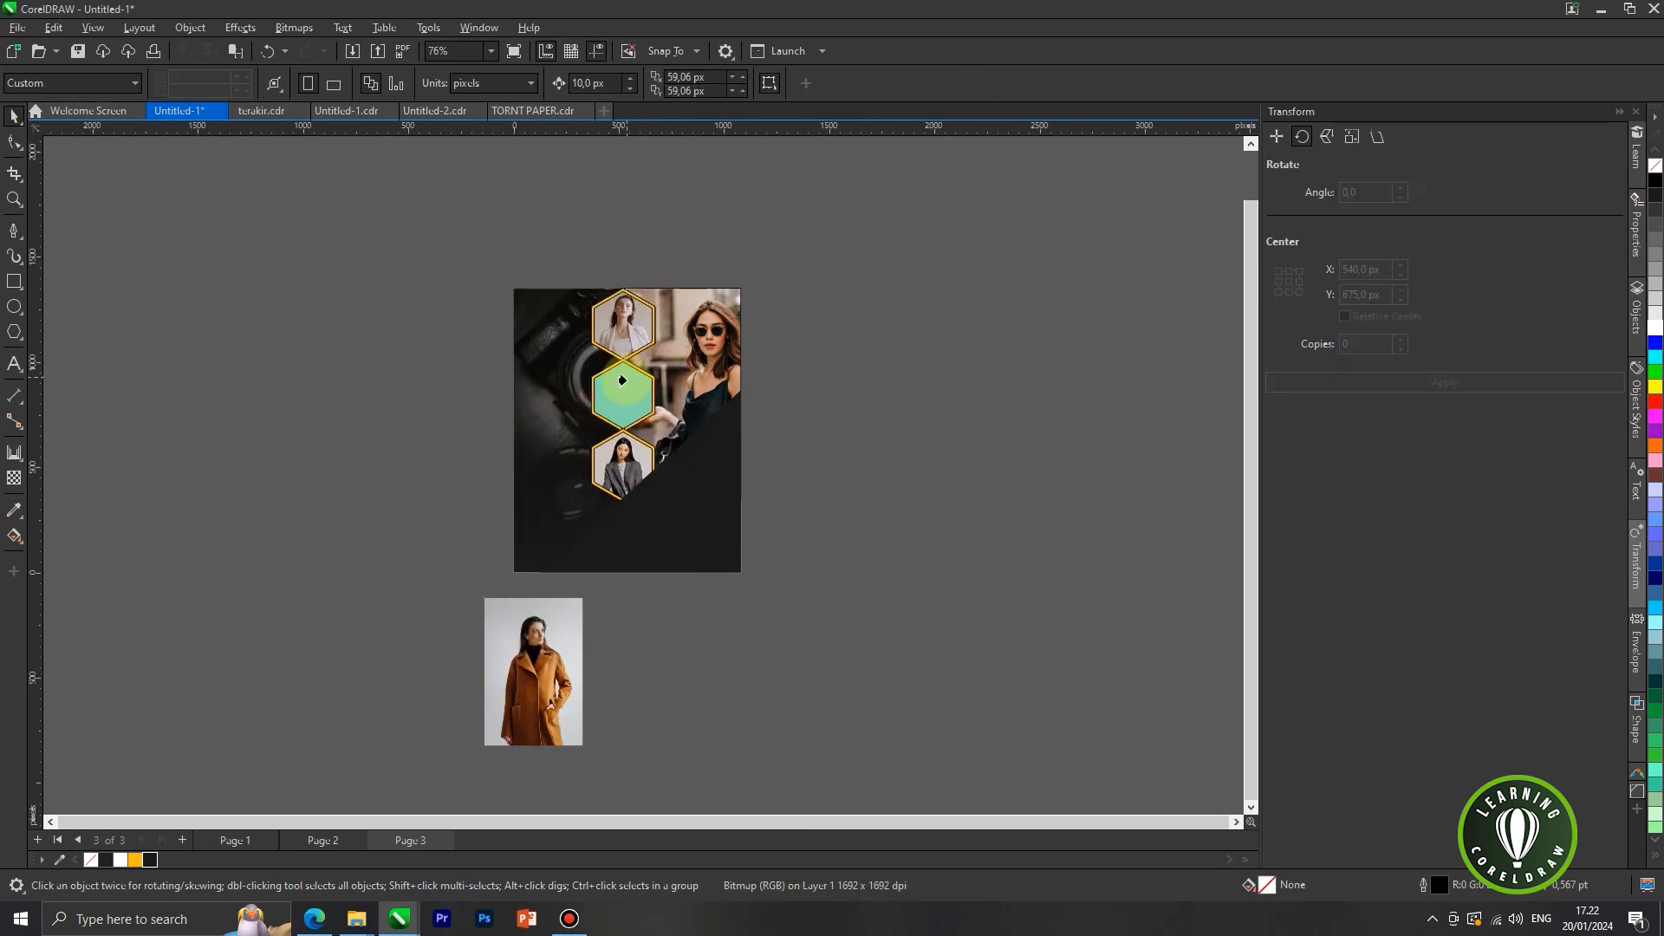
left_click(605, 390)
Step: Edit the middle hexagon's PowerClip contents, repositioning the photo to frame the woman's head and coat collar
scroll(607, 394, "up", 3)
right_click(629, 361)
left_click(682, 395)
scroll(623, 386, "up", 2)
mouse_move(618, 385)
left_mouse_down()
mouse_move(613, 449)
mouse_move(614, 381)
left_mouse_up()
right_click(615, 381)
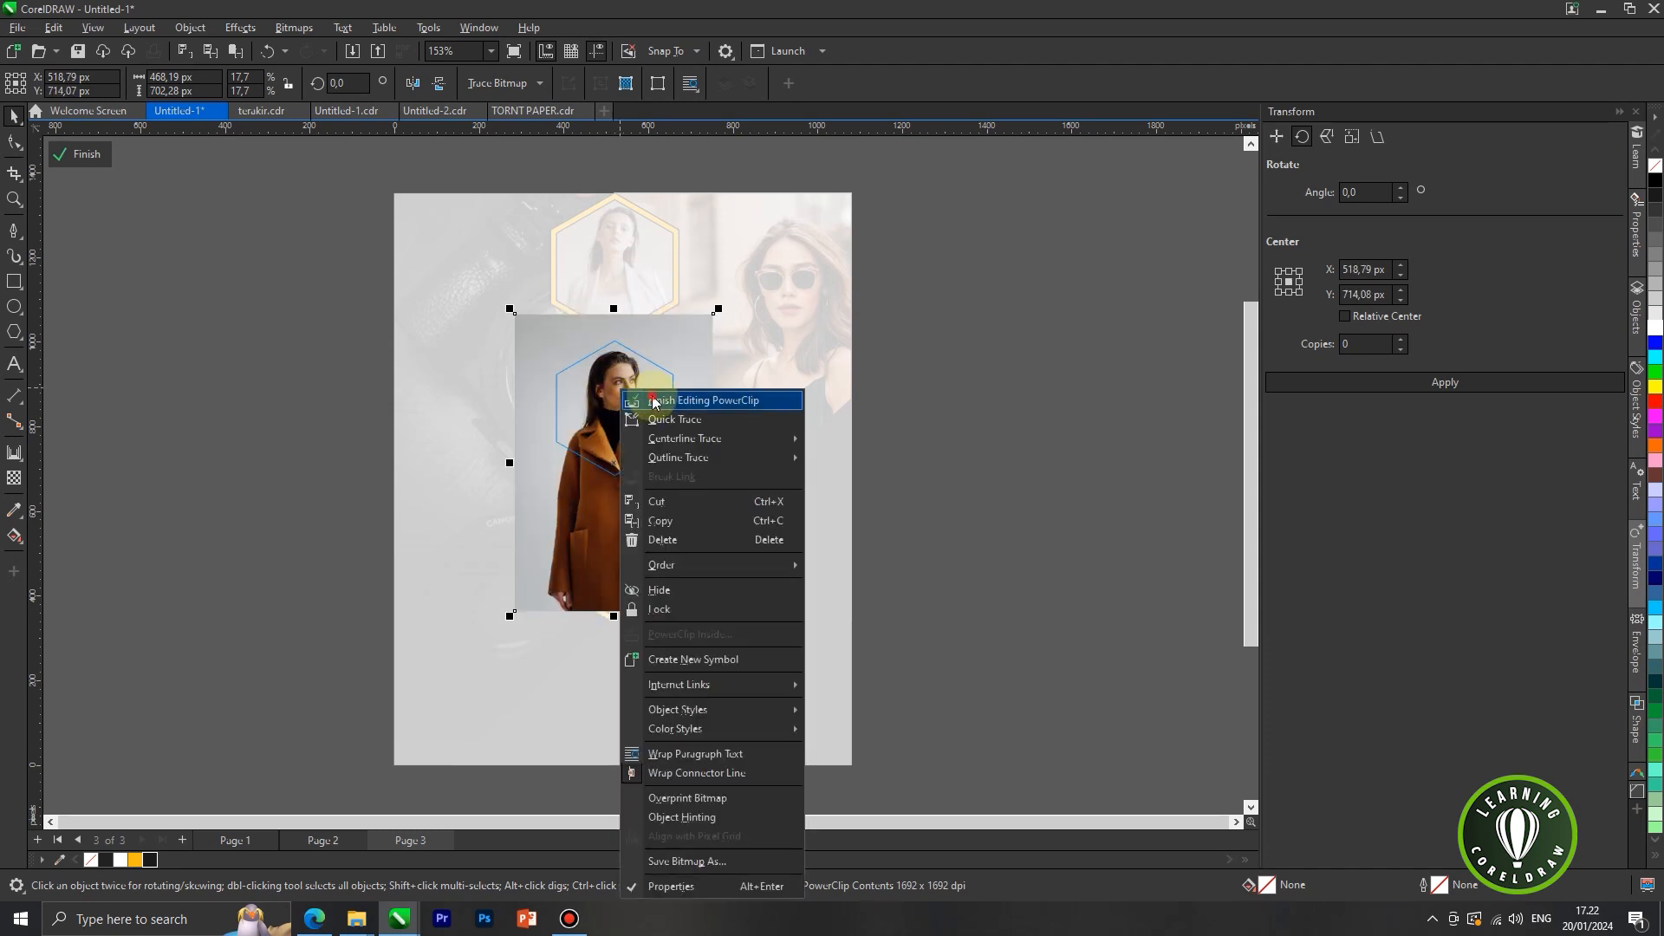
left_click(668, 395)
left_click(875, 327)
Step: Select the whole hexagon column and set its outline width to None
scroll(639, 315, "down", 2)
left_click_drag(508, 189, 762, 551)
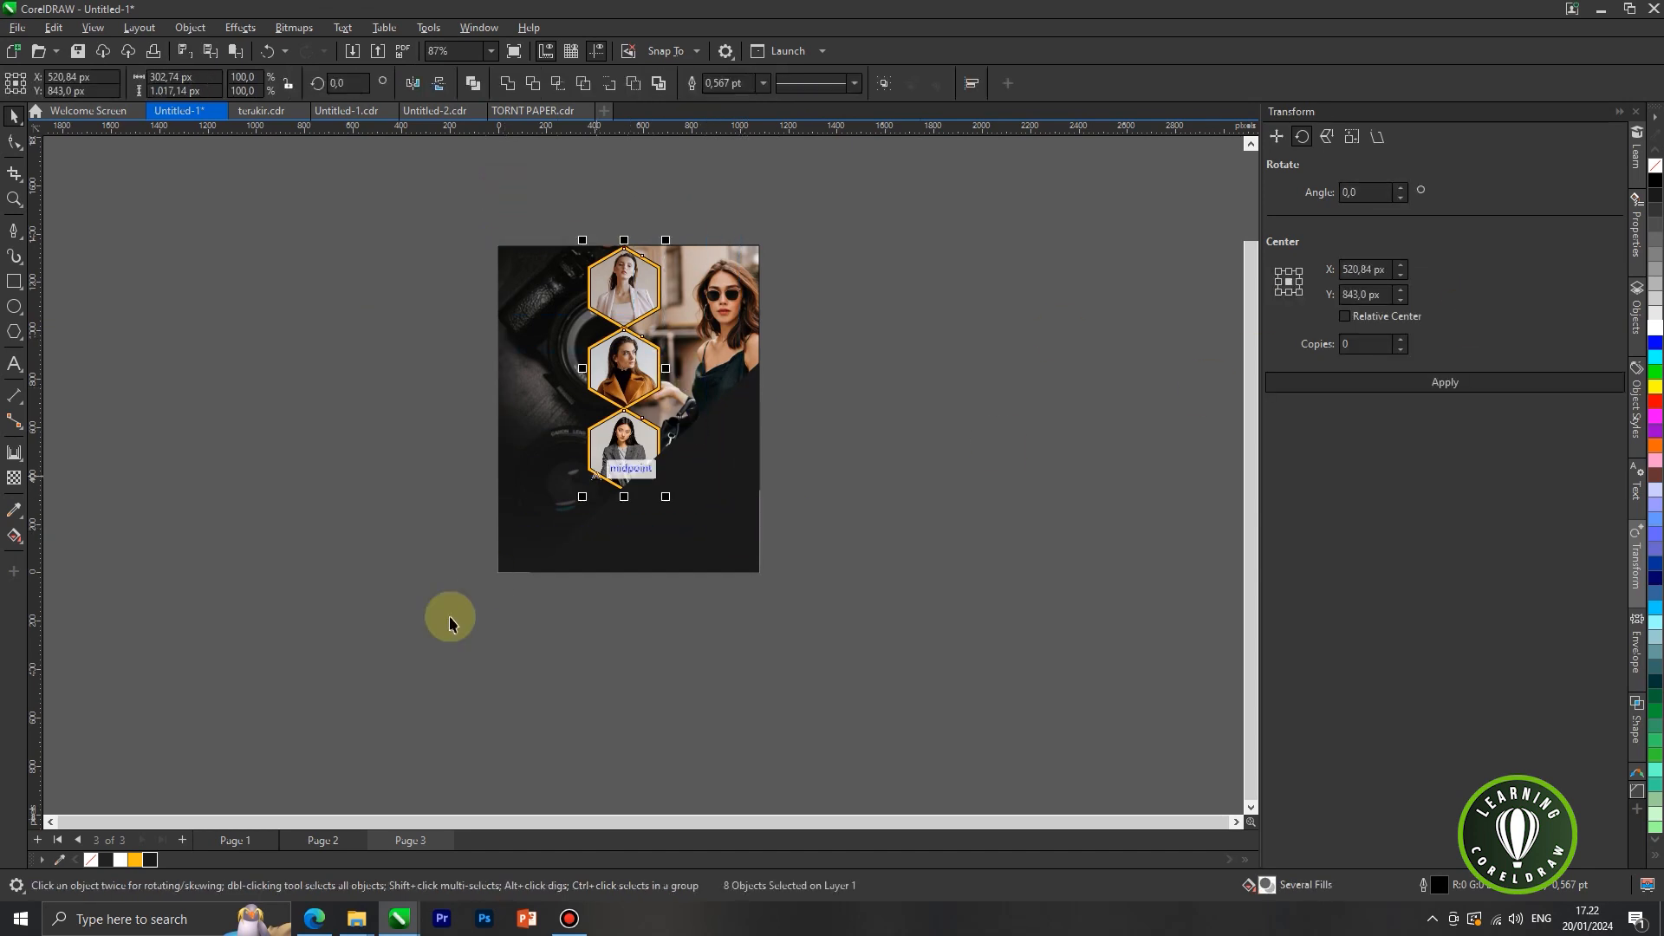
left_click(763, 83)
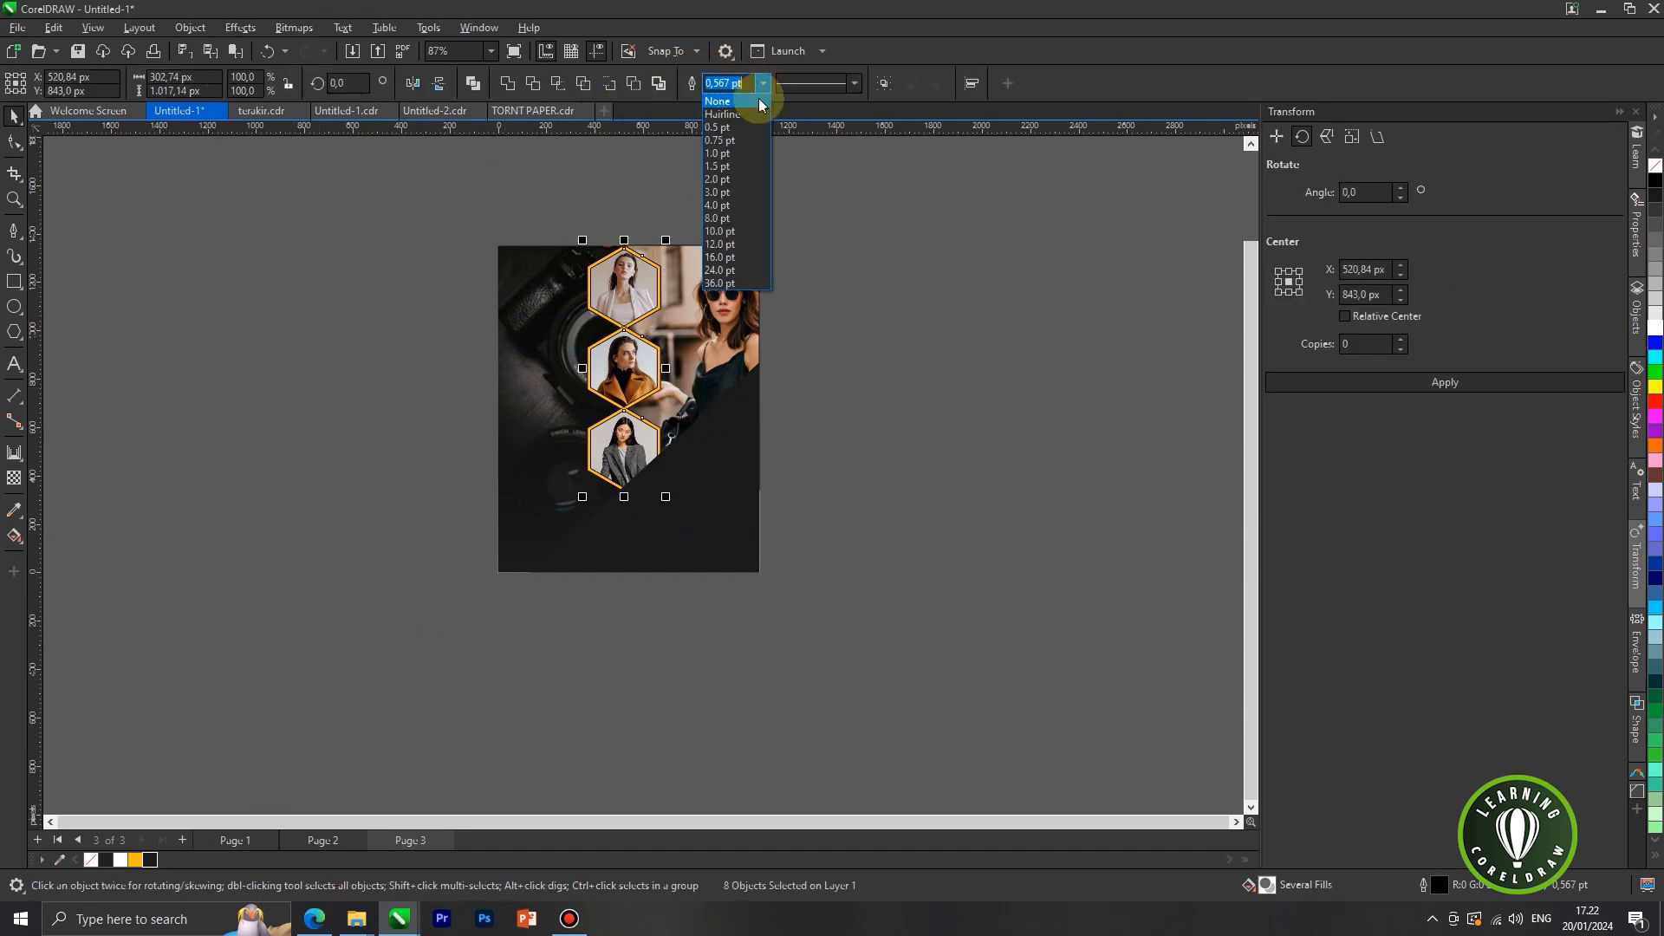
left_click(757, 103)
Step: Set the outline width of the rectangular street photo panel to None
left_click(743, 283)
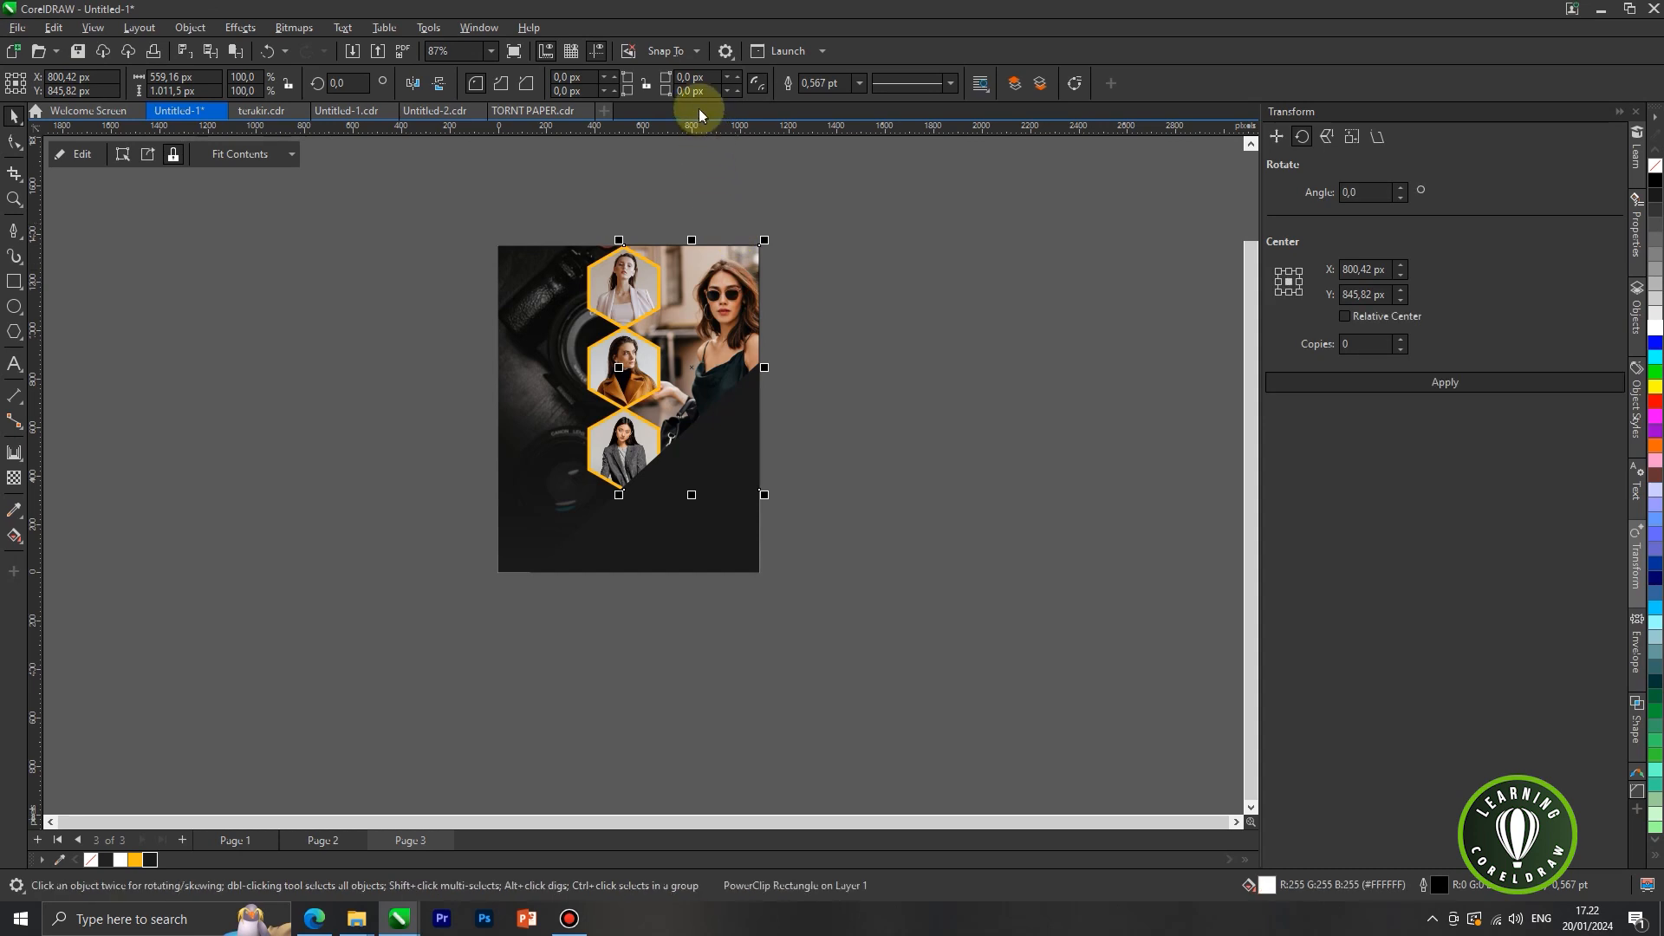
left_click(859, 83)
left_click(845, 102)
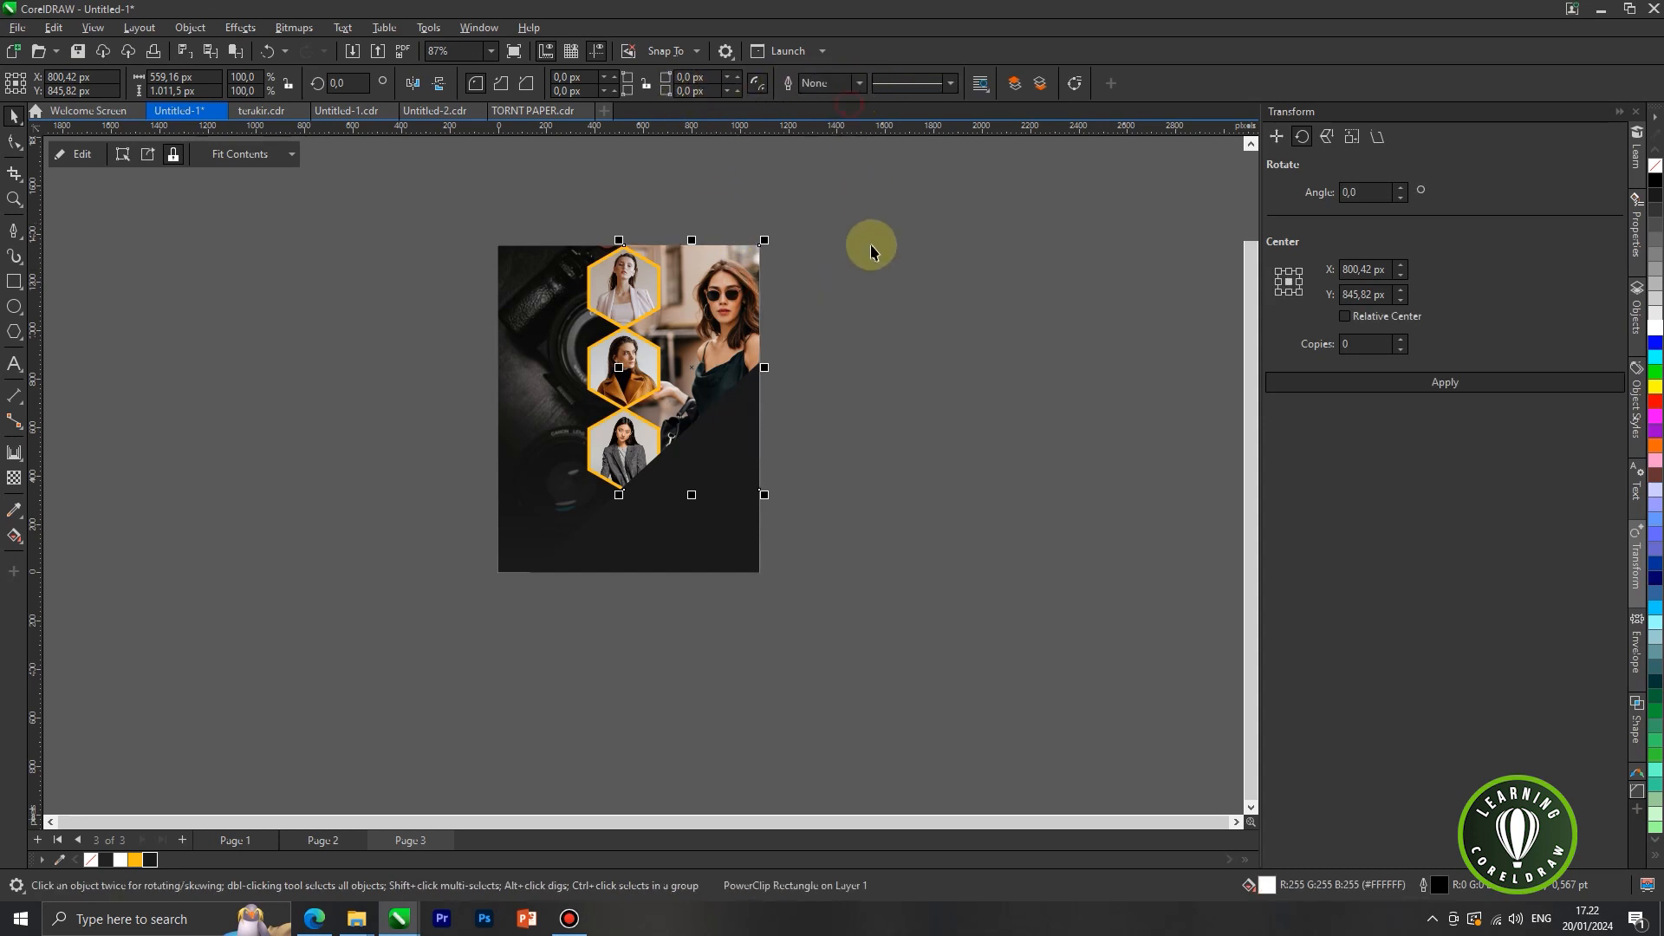
left_click(880, 291)
left_click(717, 400)
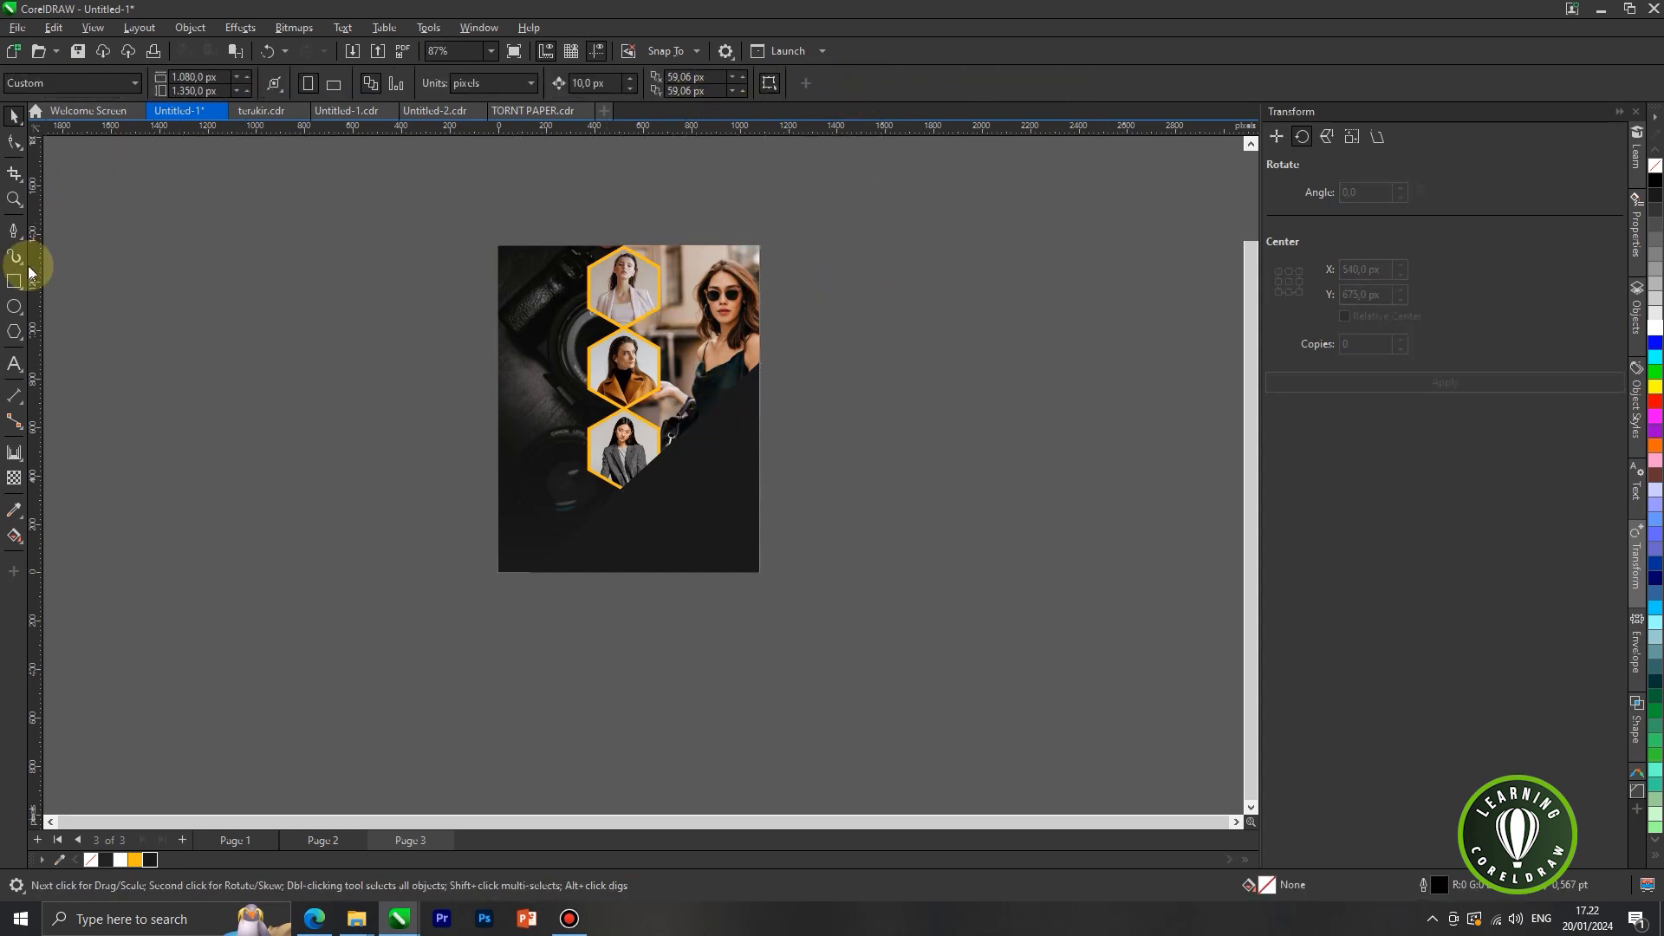
Step: Draw a triangle about 151 by 201 px below the bottom hexagon's lower-left edge, filled orange #FDBA13 with no outline
left_click(14, 231)
scroll(552, 457, "up", 5)
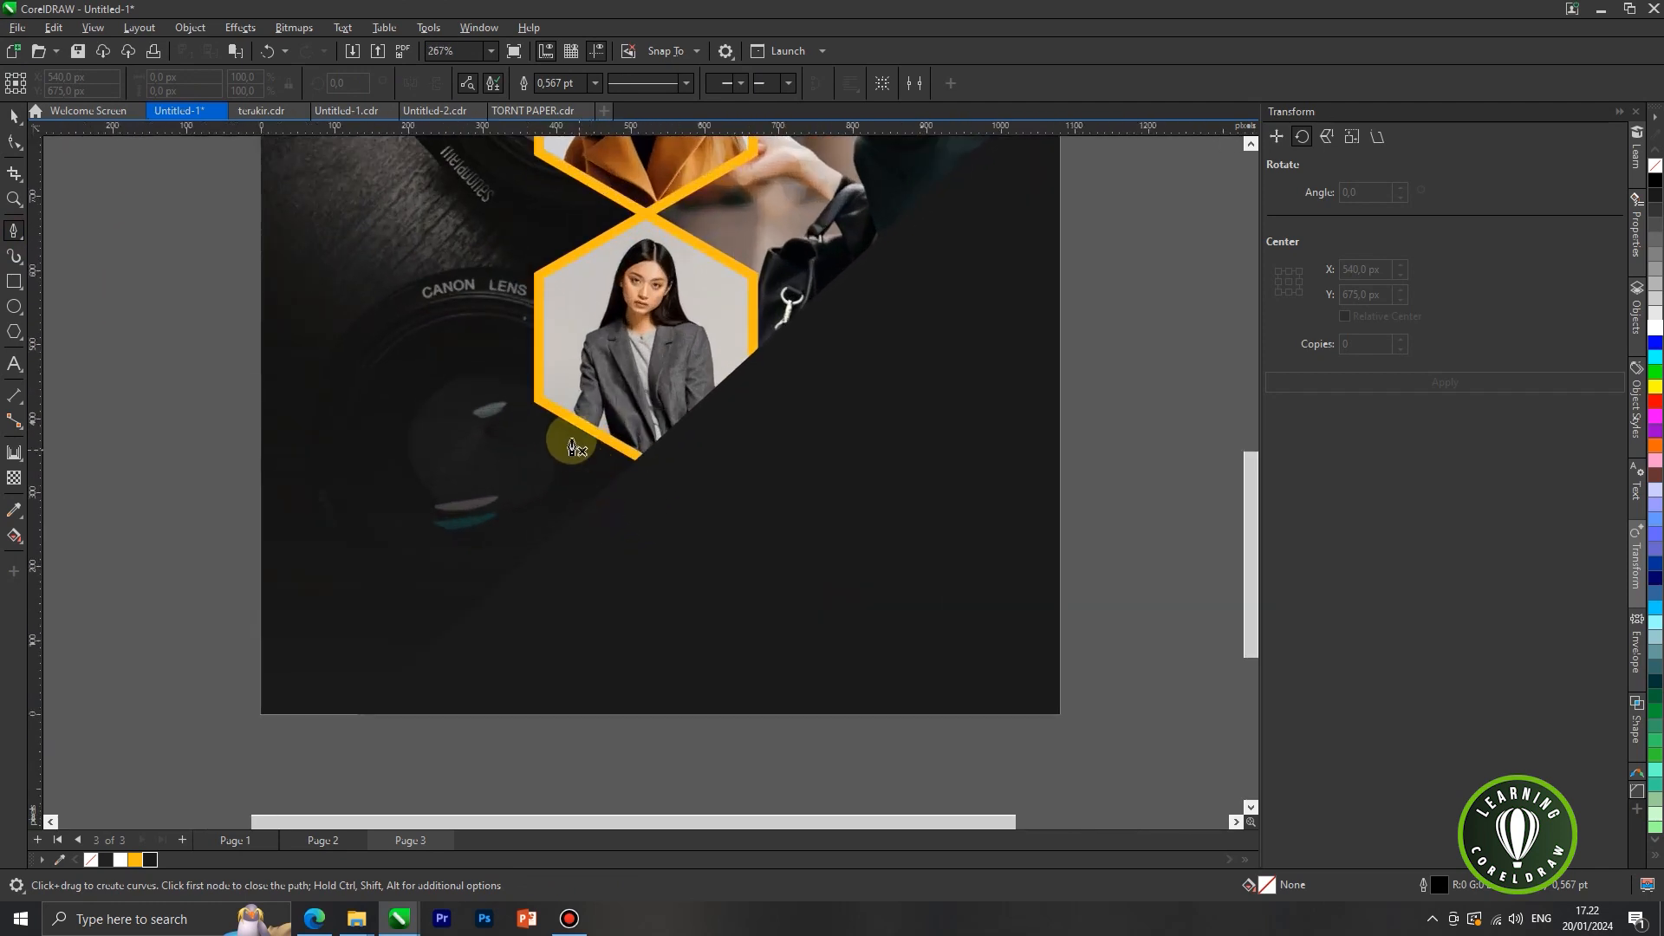
left_click(534, 404)
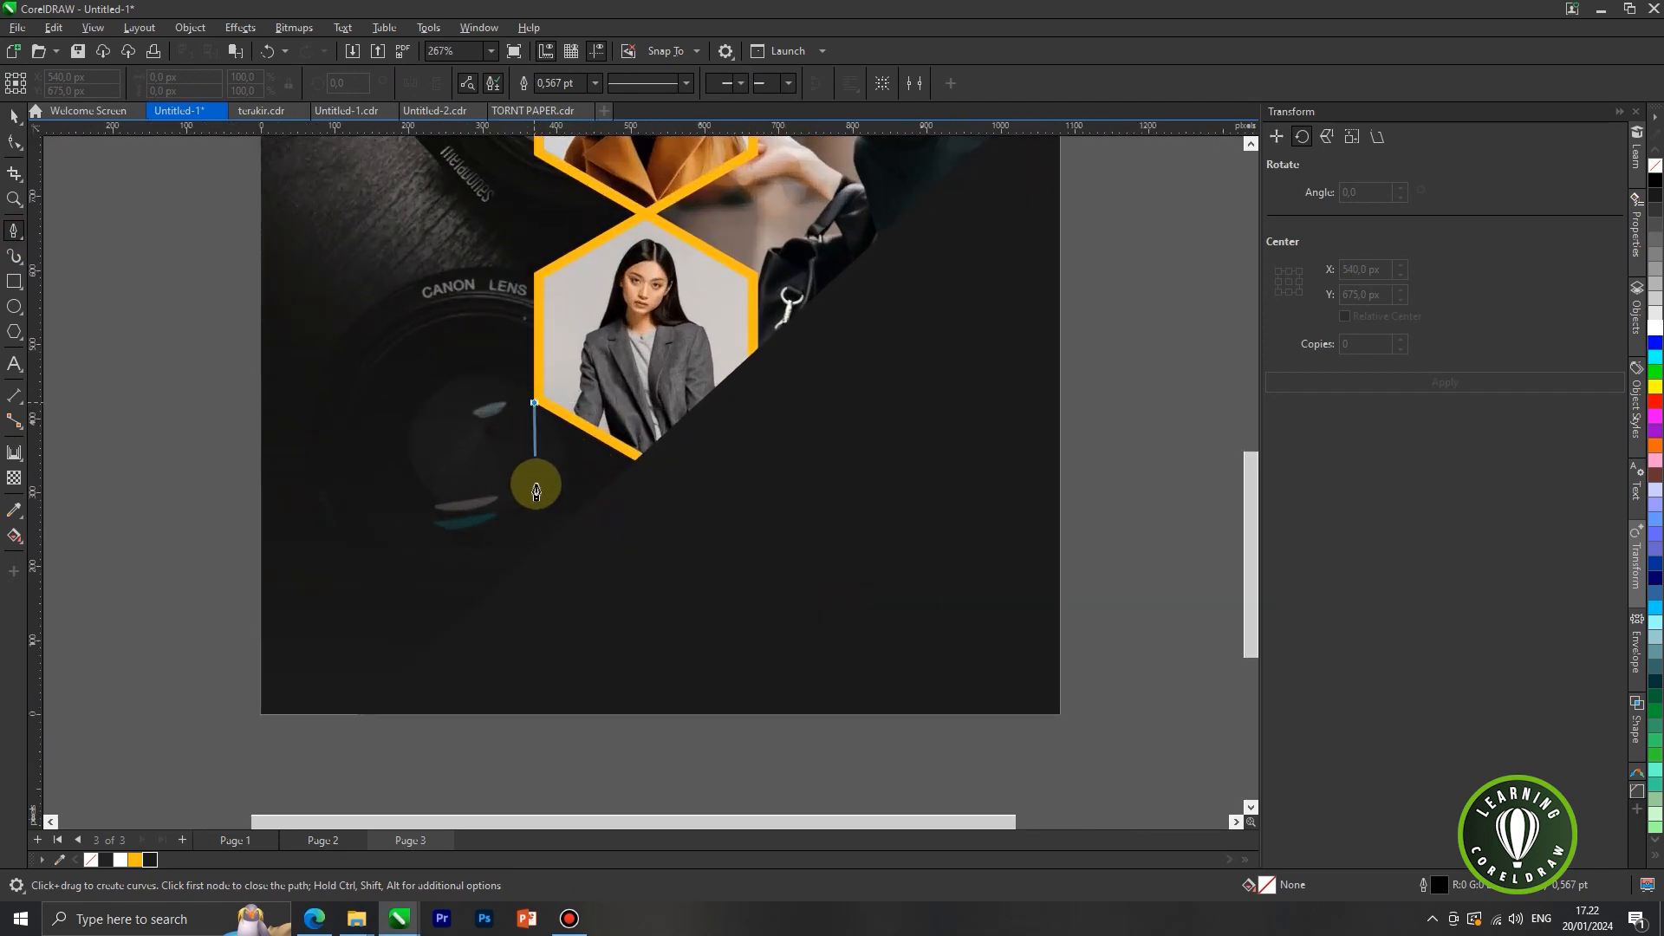
left_click(536, 555)
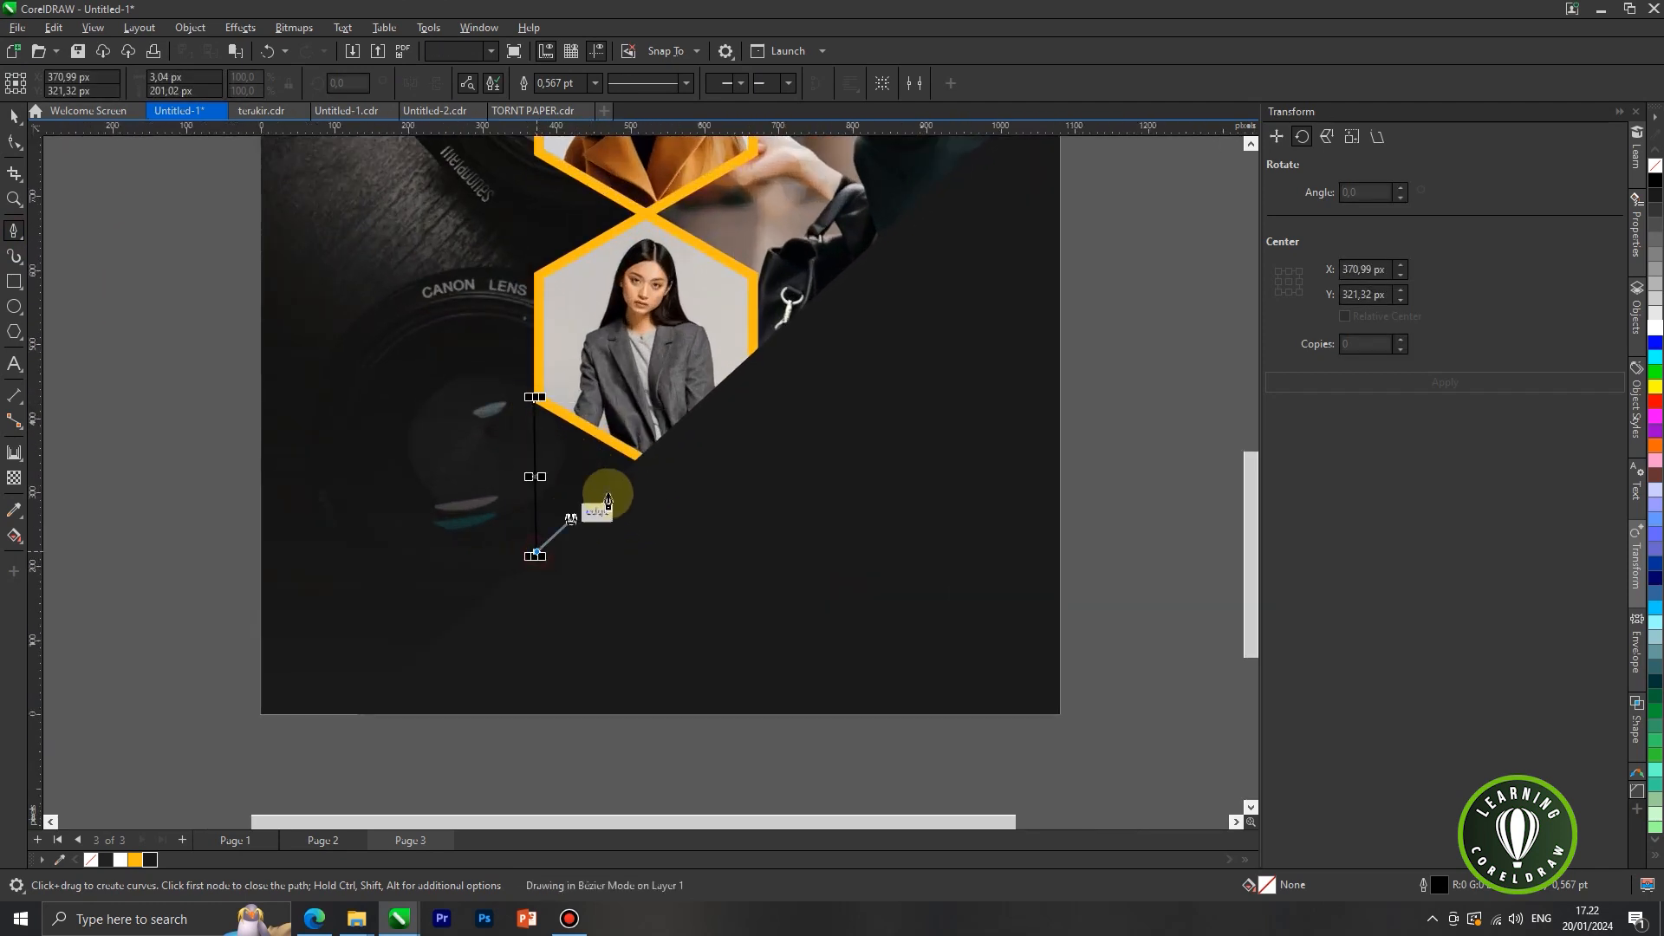
left_click(647, 456)
left_click(532, 400)
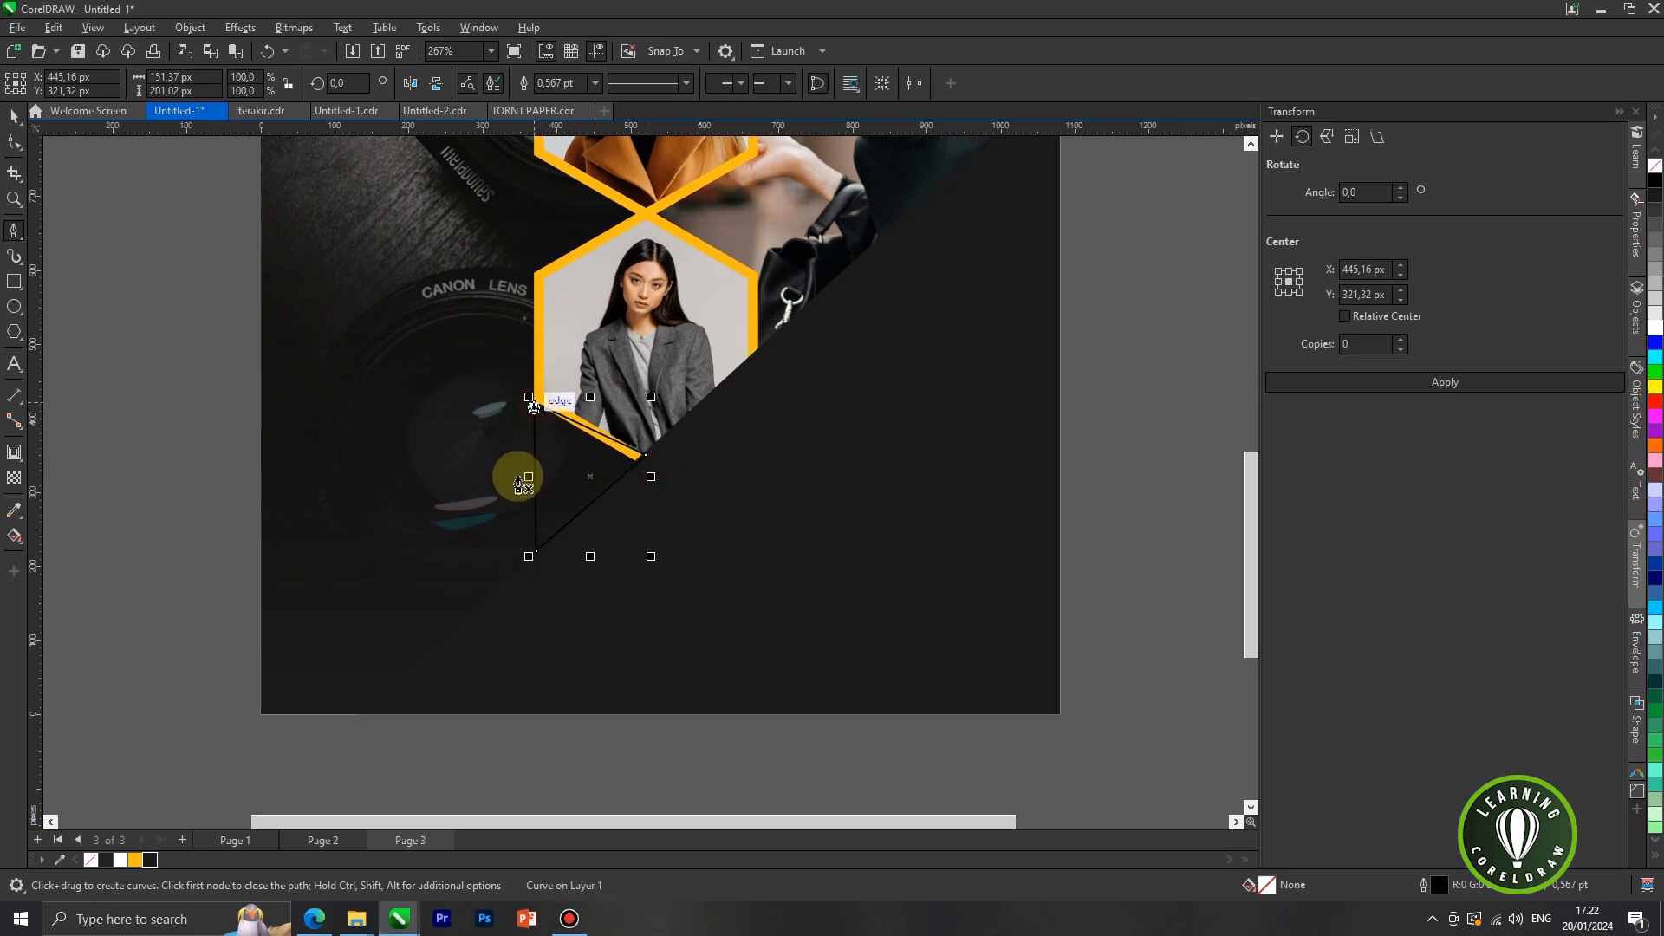
left_click(139, 860)
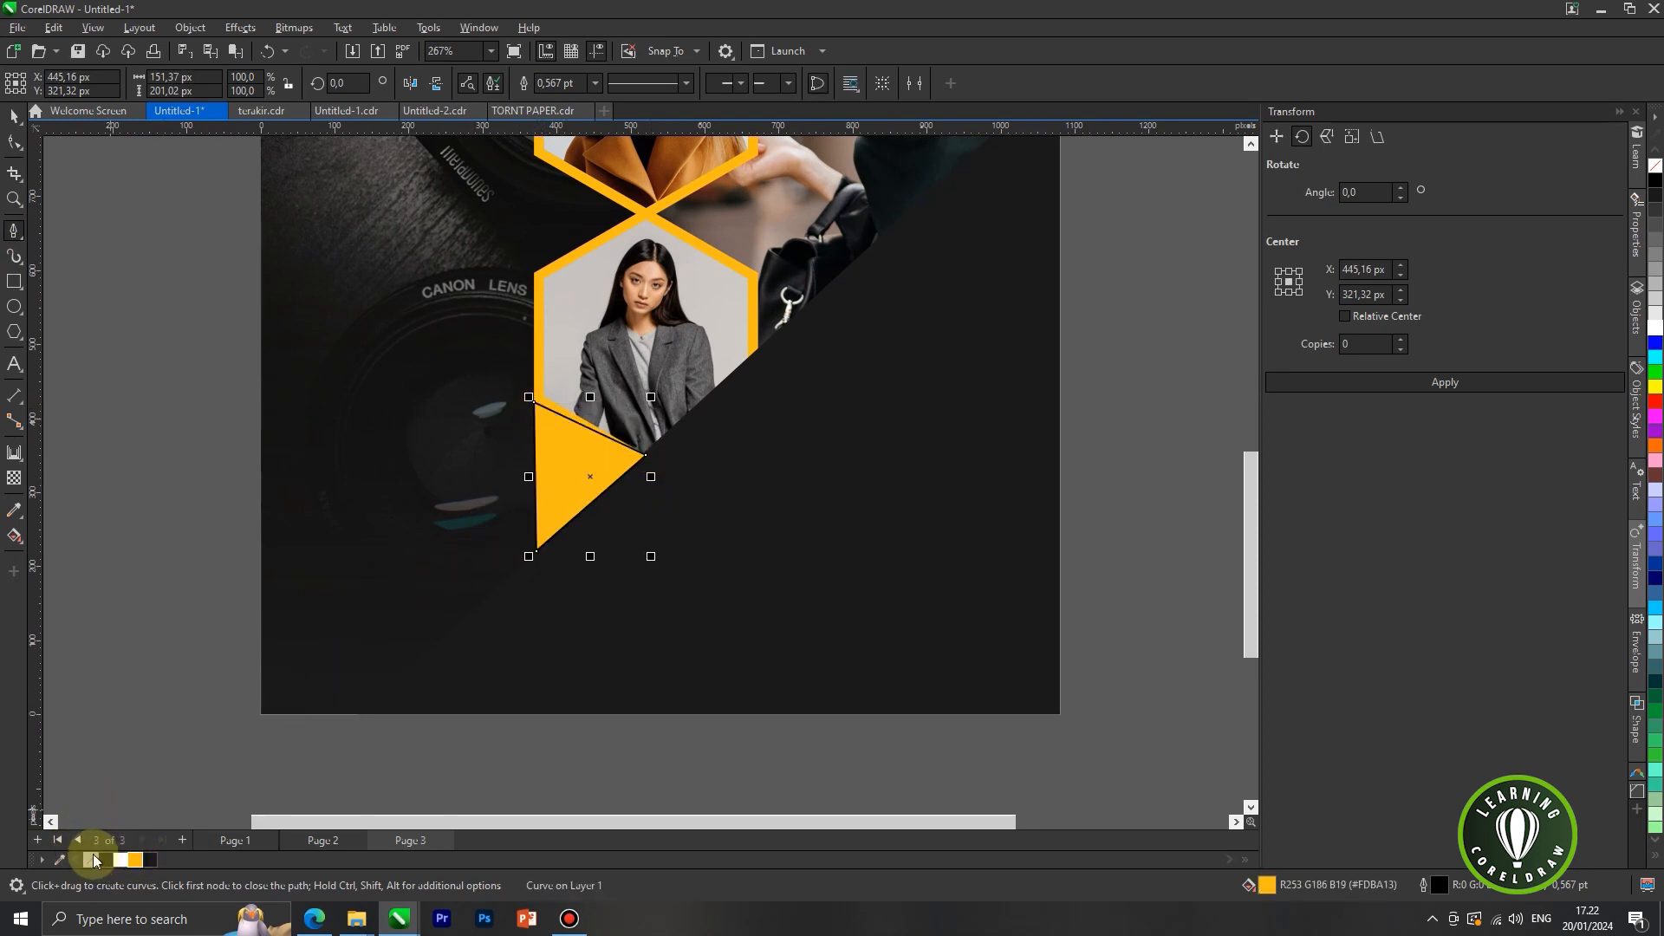
right_click(91, 859)
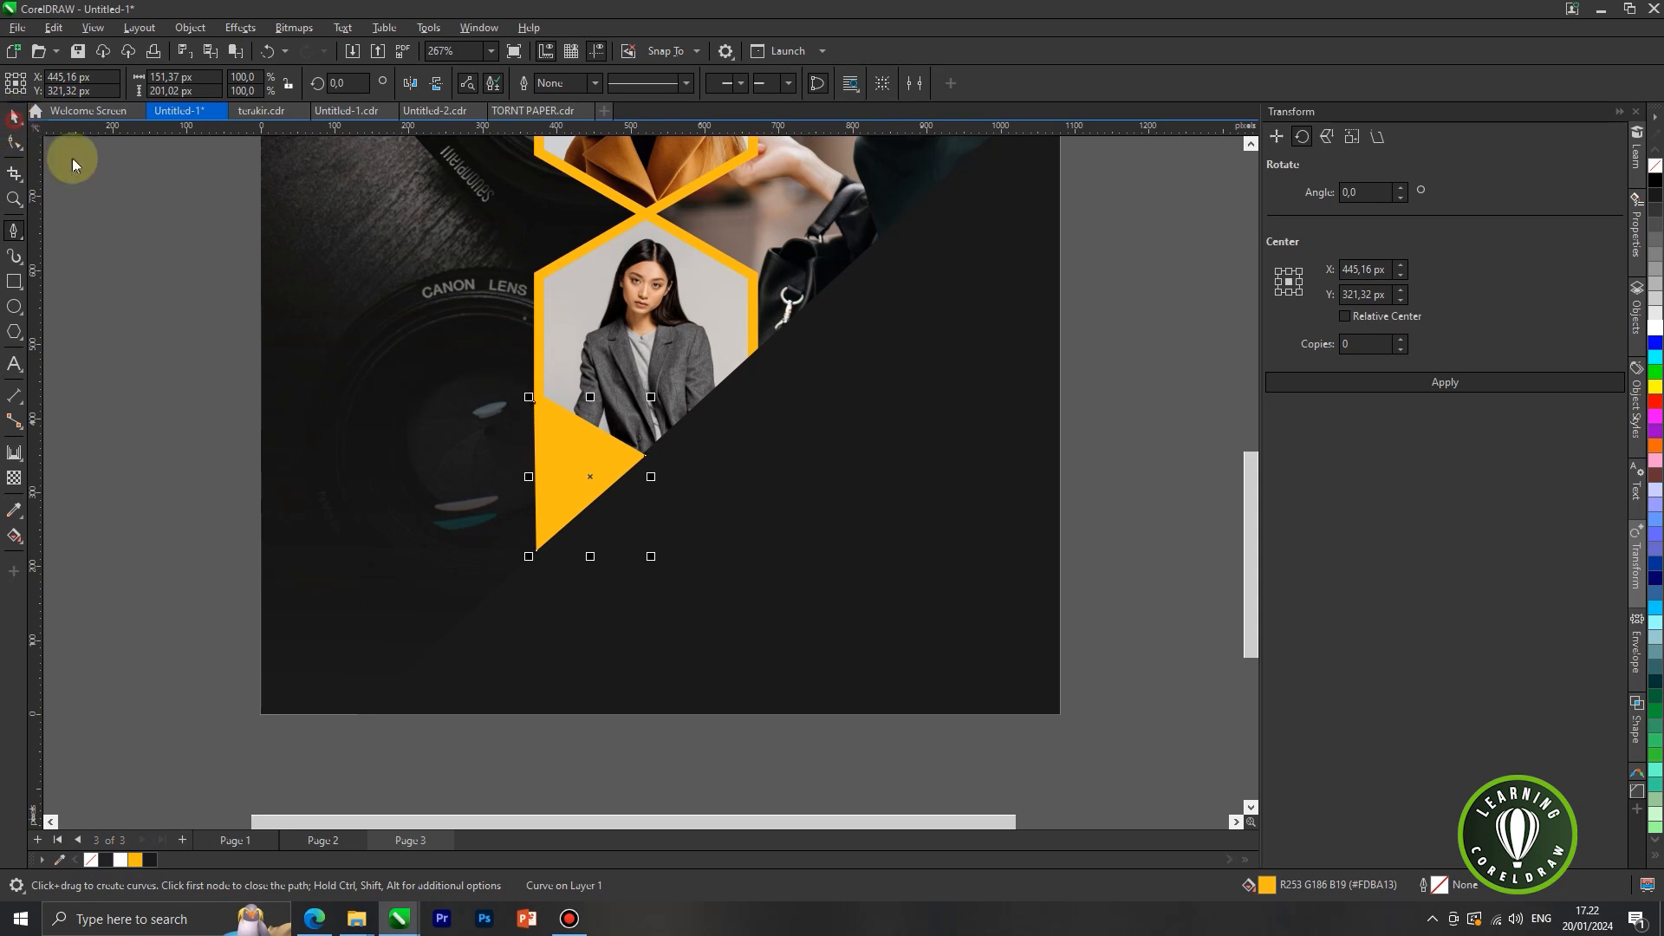
Step: Draw a triangle about 327 by 87 px between the top hexagon's upper-right edge and the poster's top edge
left_click(110, 208)
scroll(279, 349, "down", 5)
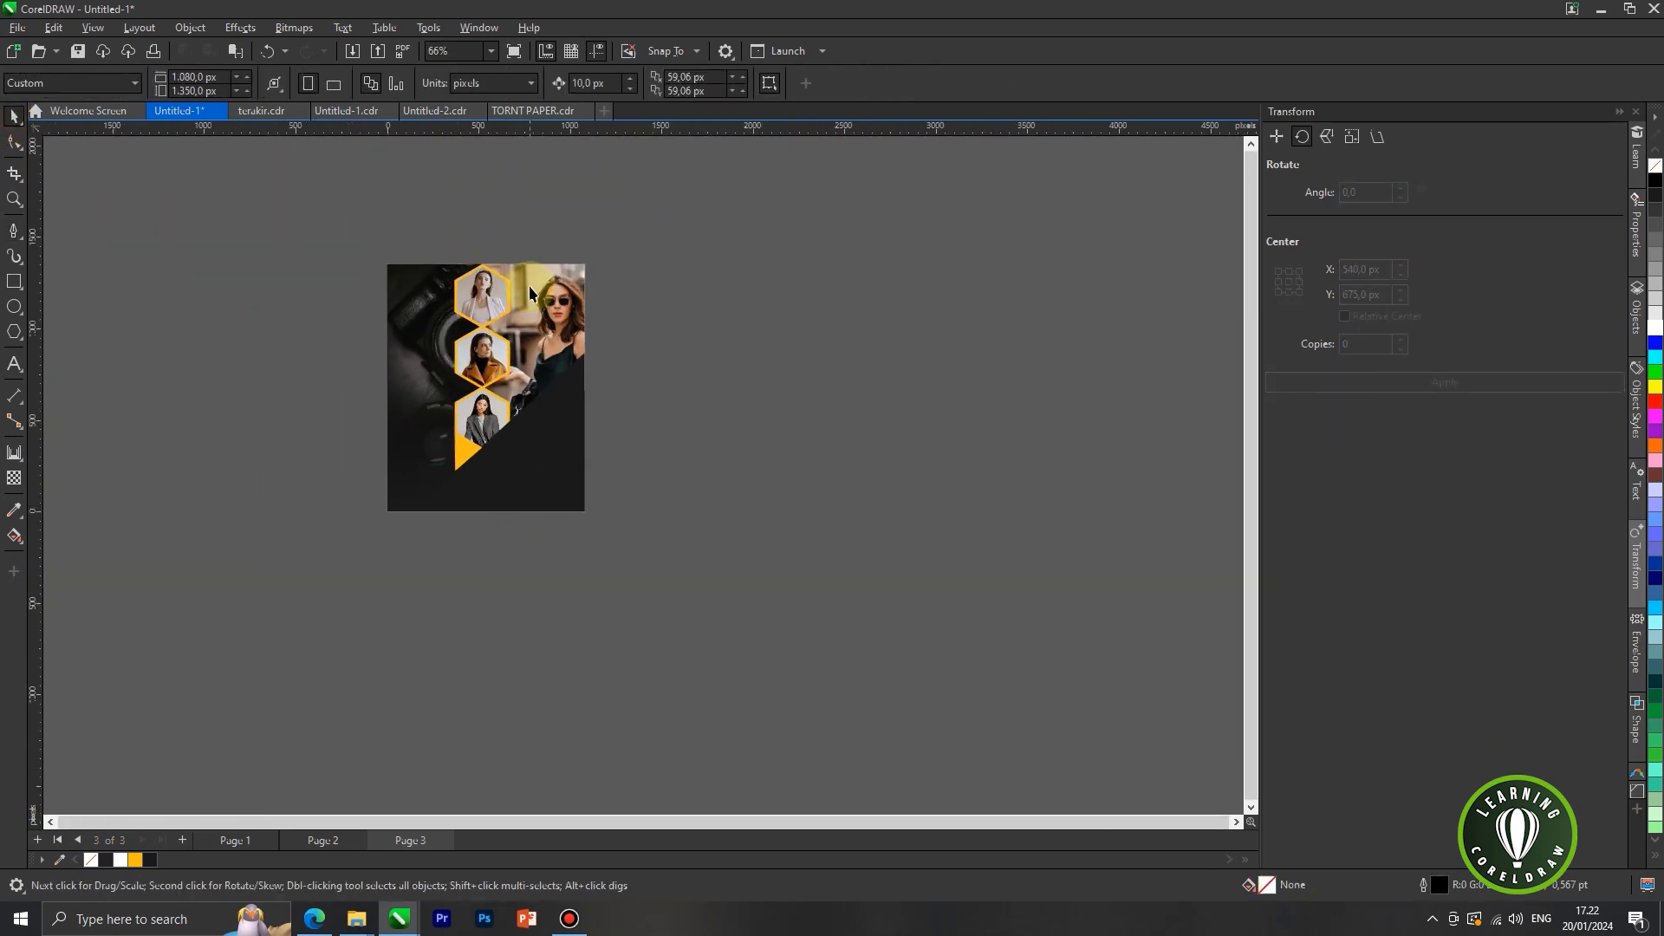
scroll(530, 293, "up", 4)
left_click(14, 231)
scroll(463, 273, "up", 2)
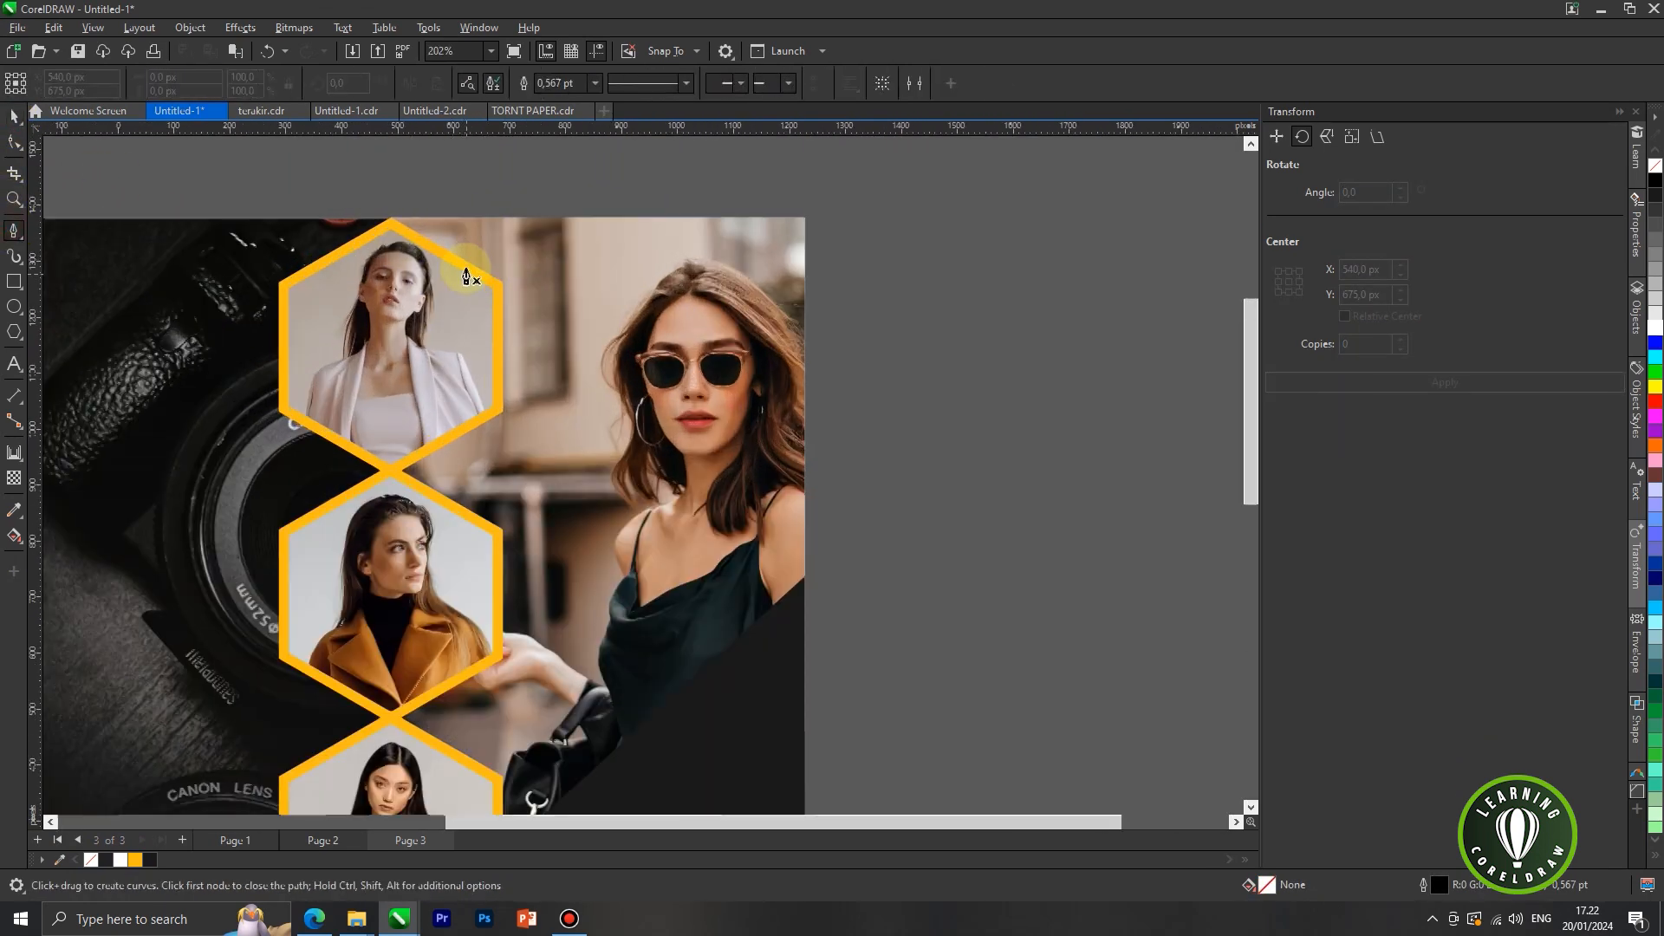
left_click(364, 200)
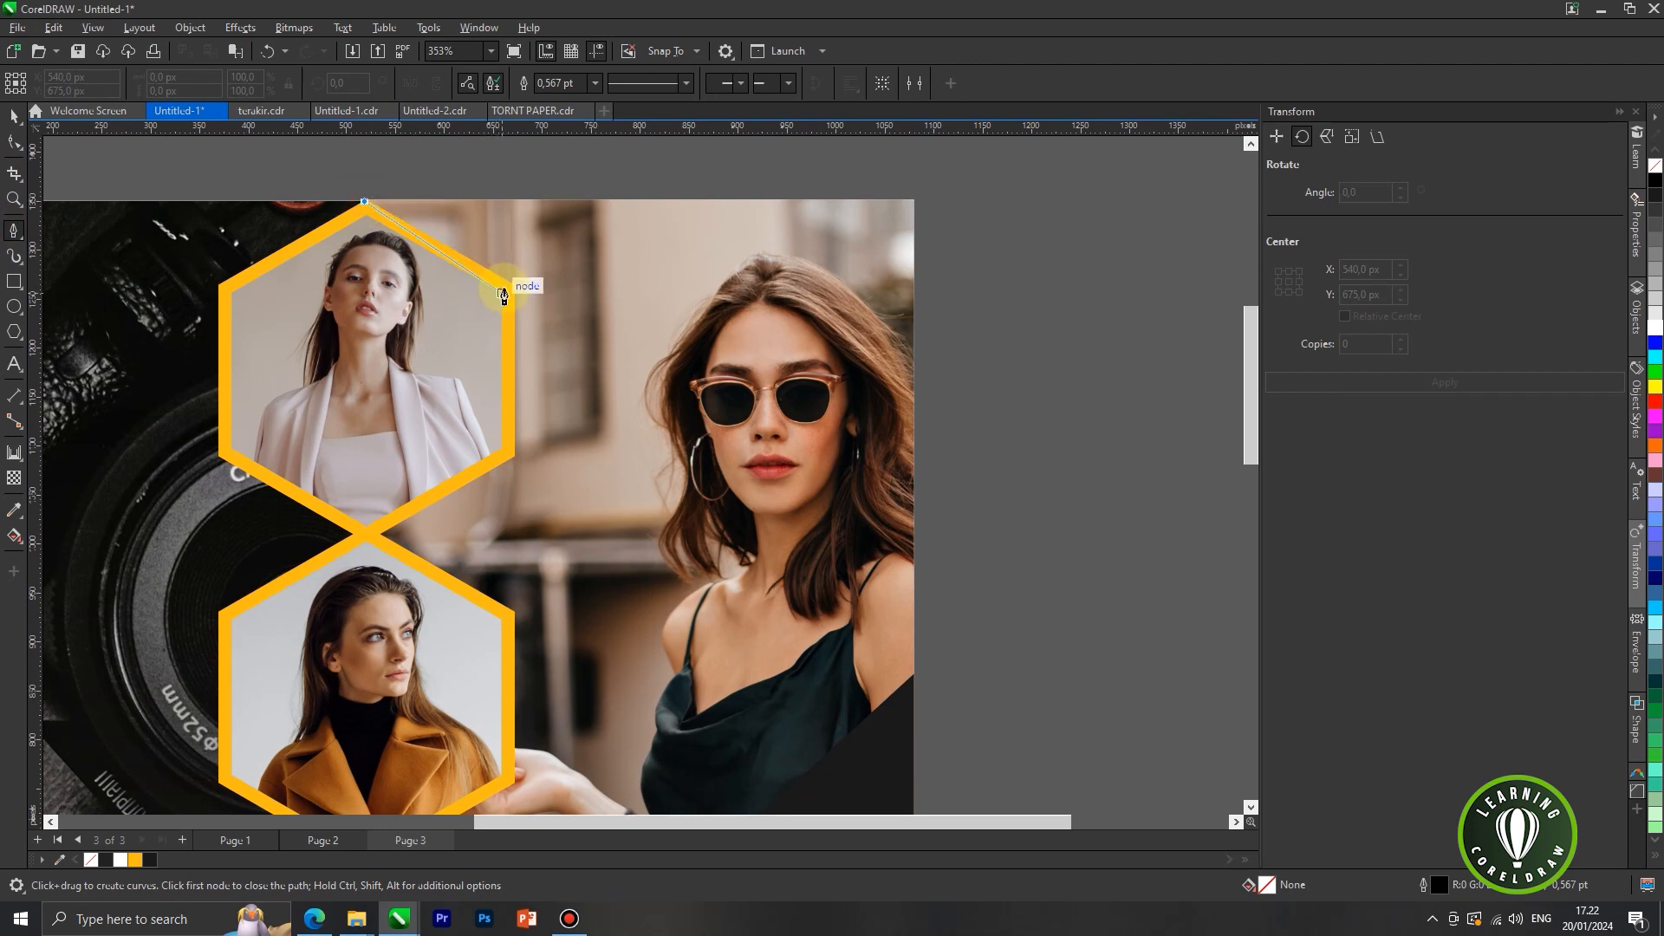
left_click(515, 286)
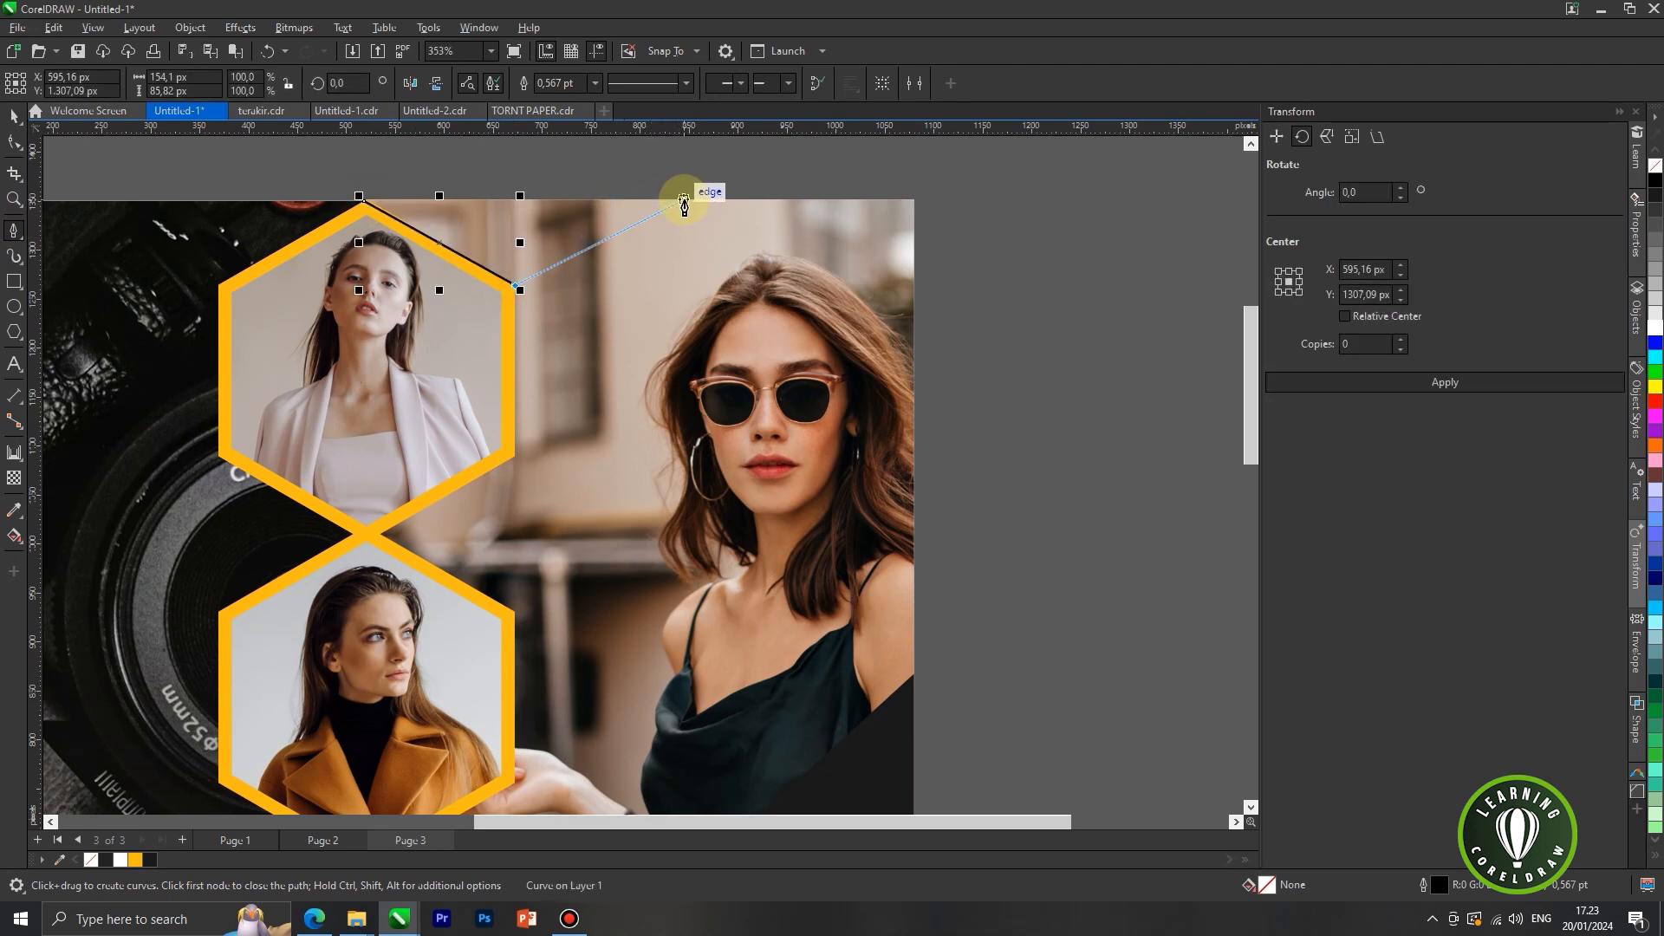
left_click(685, 203)
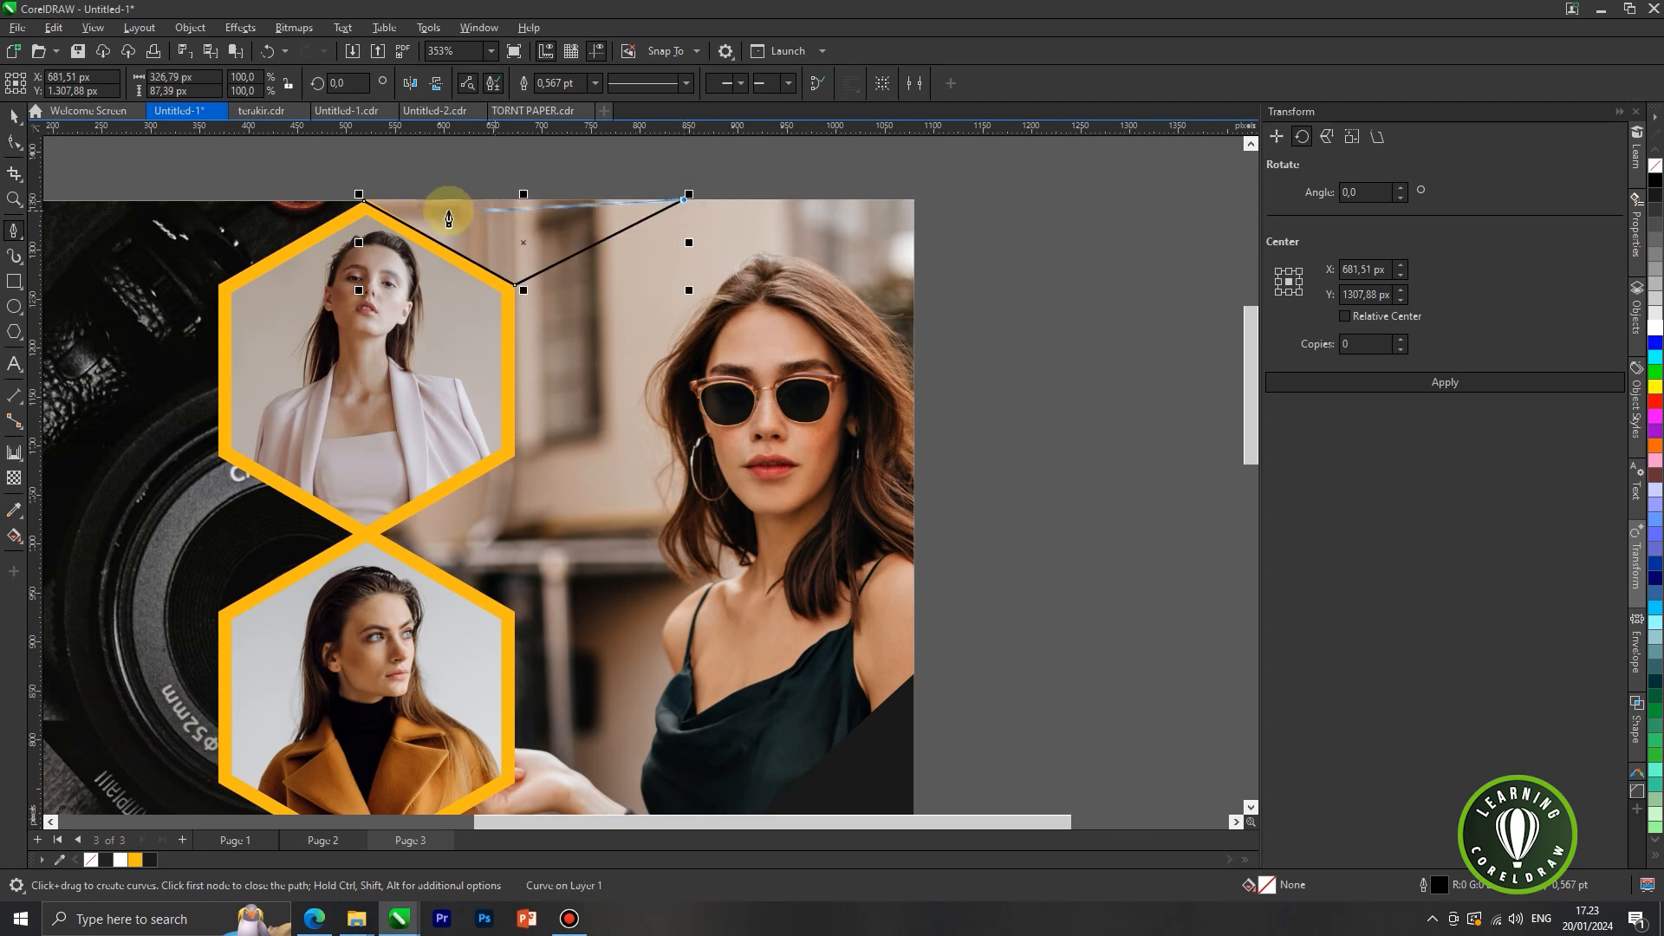
left_click(364, 205)
Step: Fill the triangle beside the top hexagon with orange #FDBA13 and set its outline width to None
left_click(134, 859)
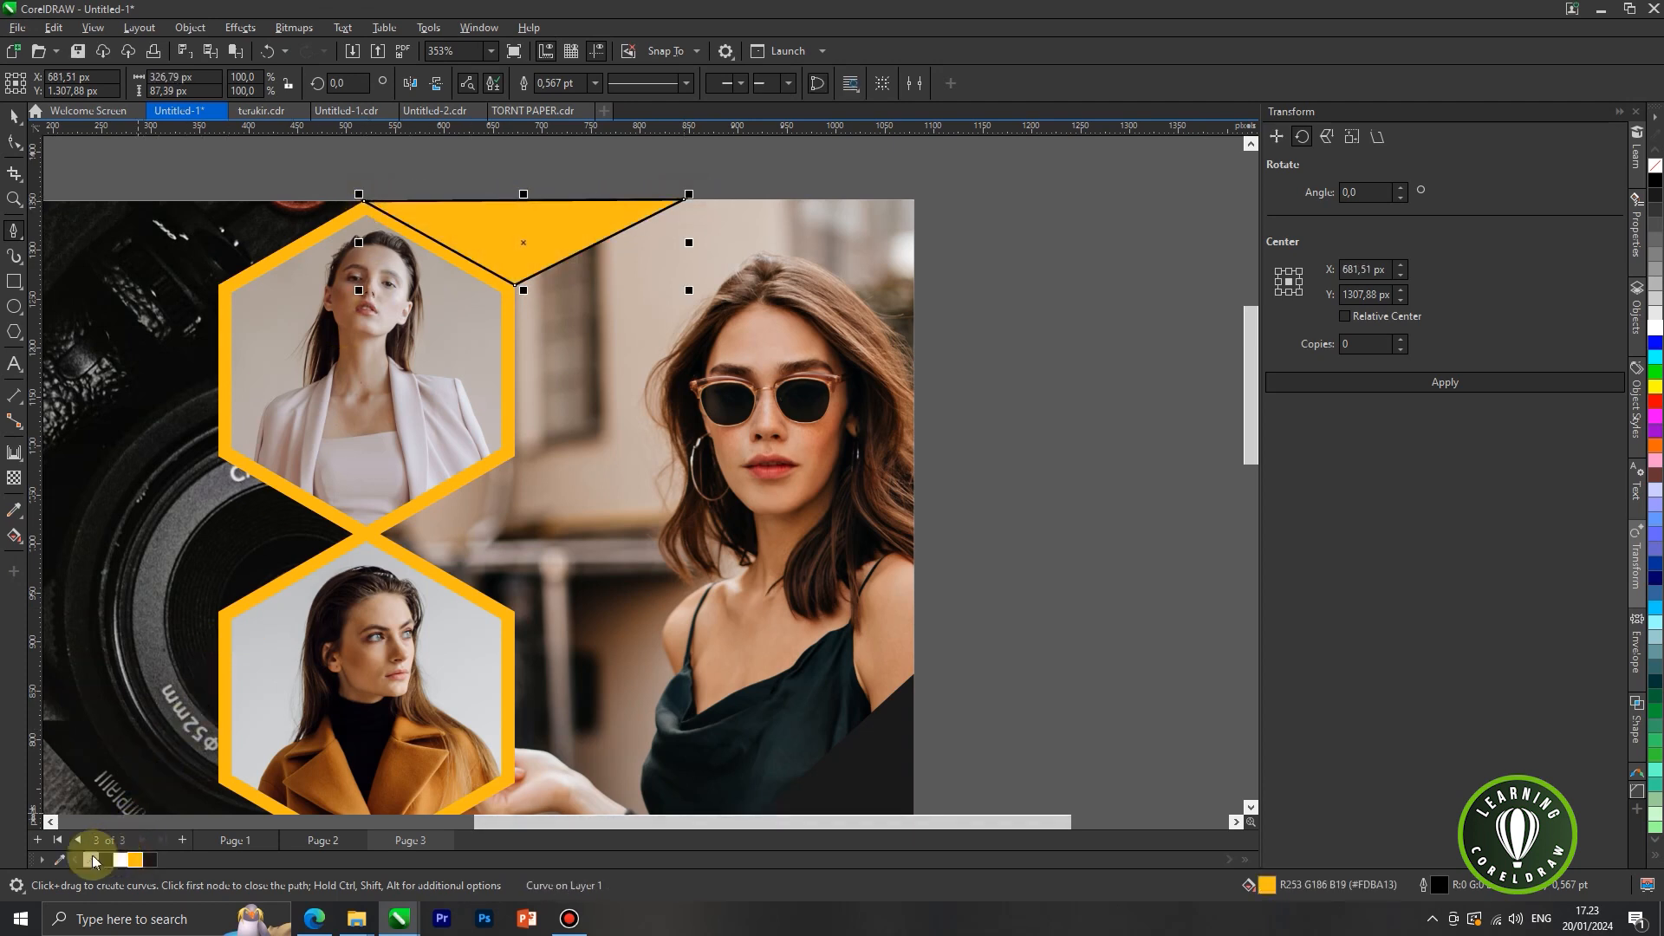
left_click(685, 82)
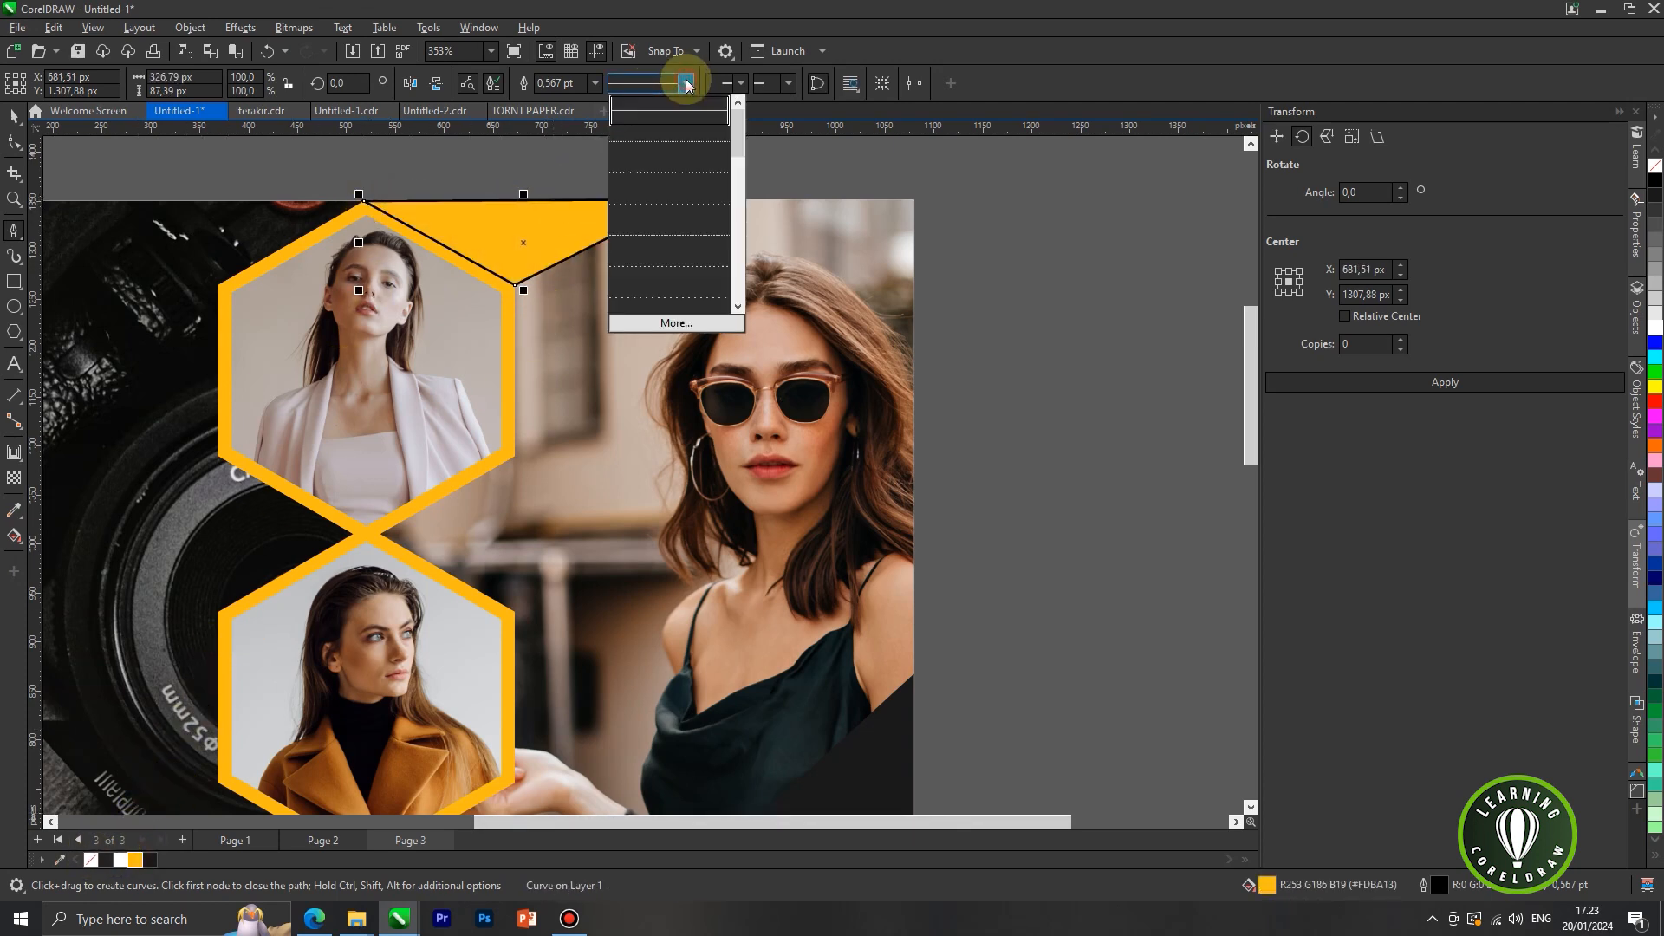
left_click(595, 83)
left_click(596, 82)
left_click(589, 97)
scroll(597, 260, "down", 2)
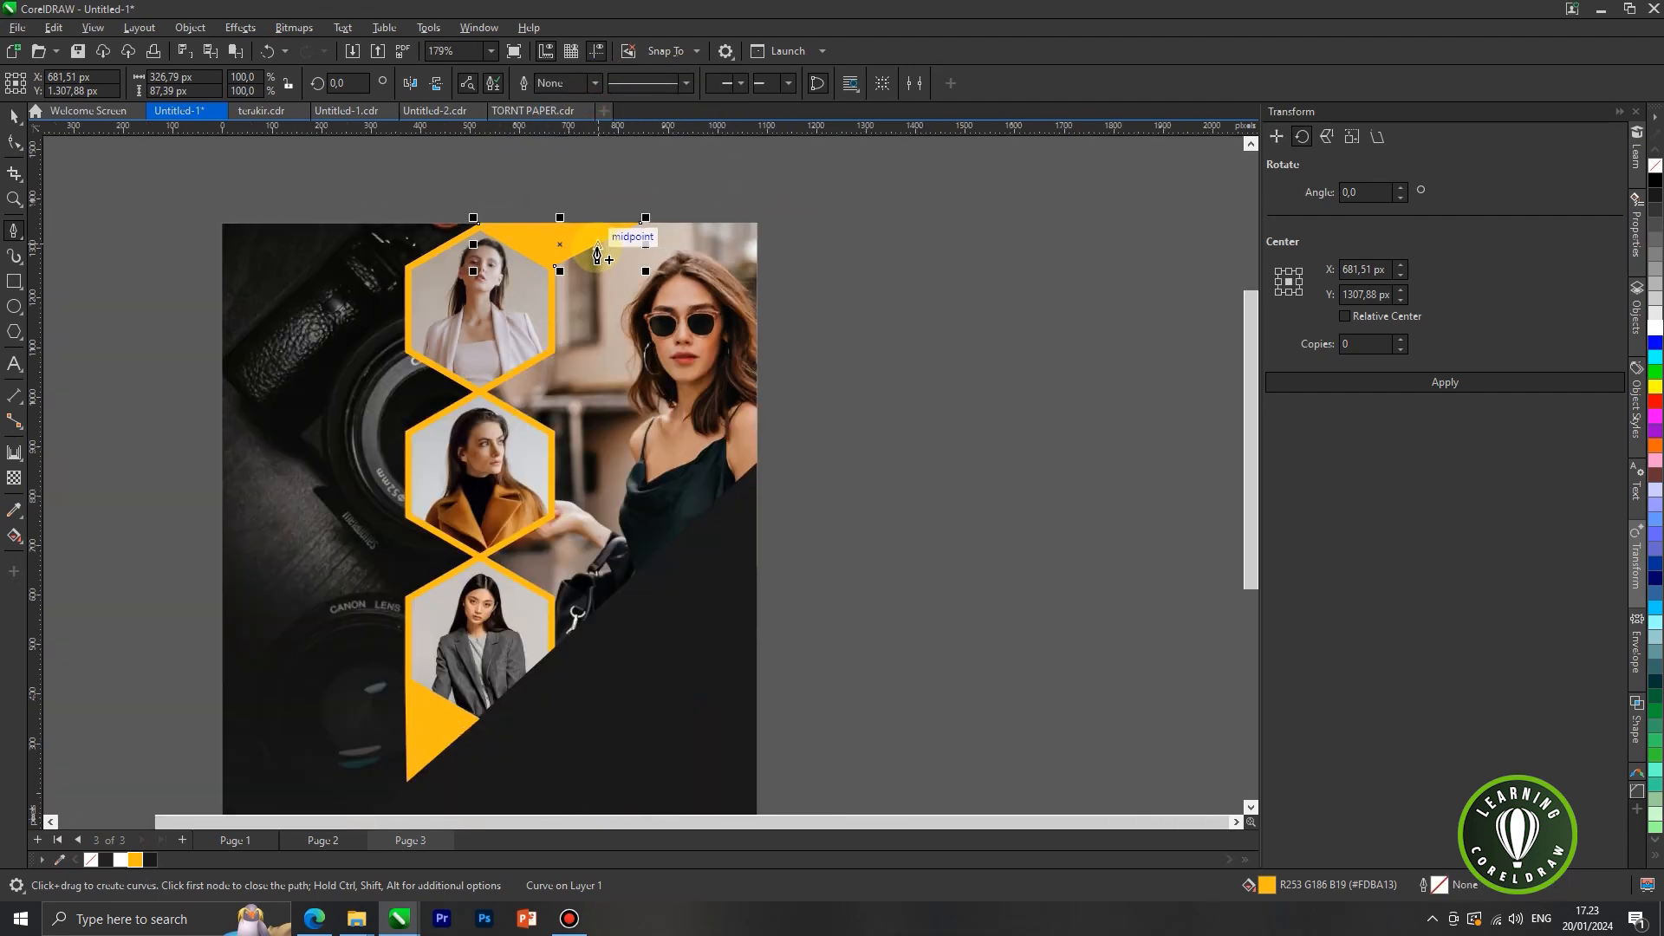
scroll(597, 256, "down", 2)
left_click(15, 113)
left_click(120, 234)
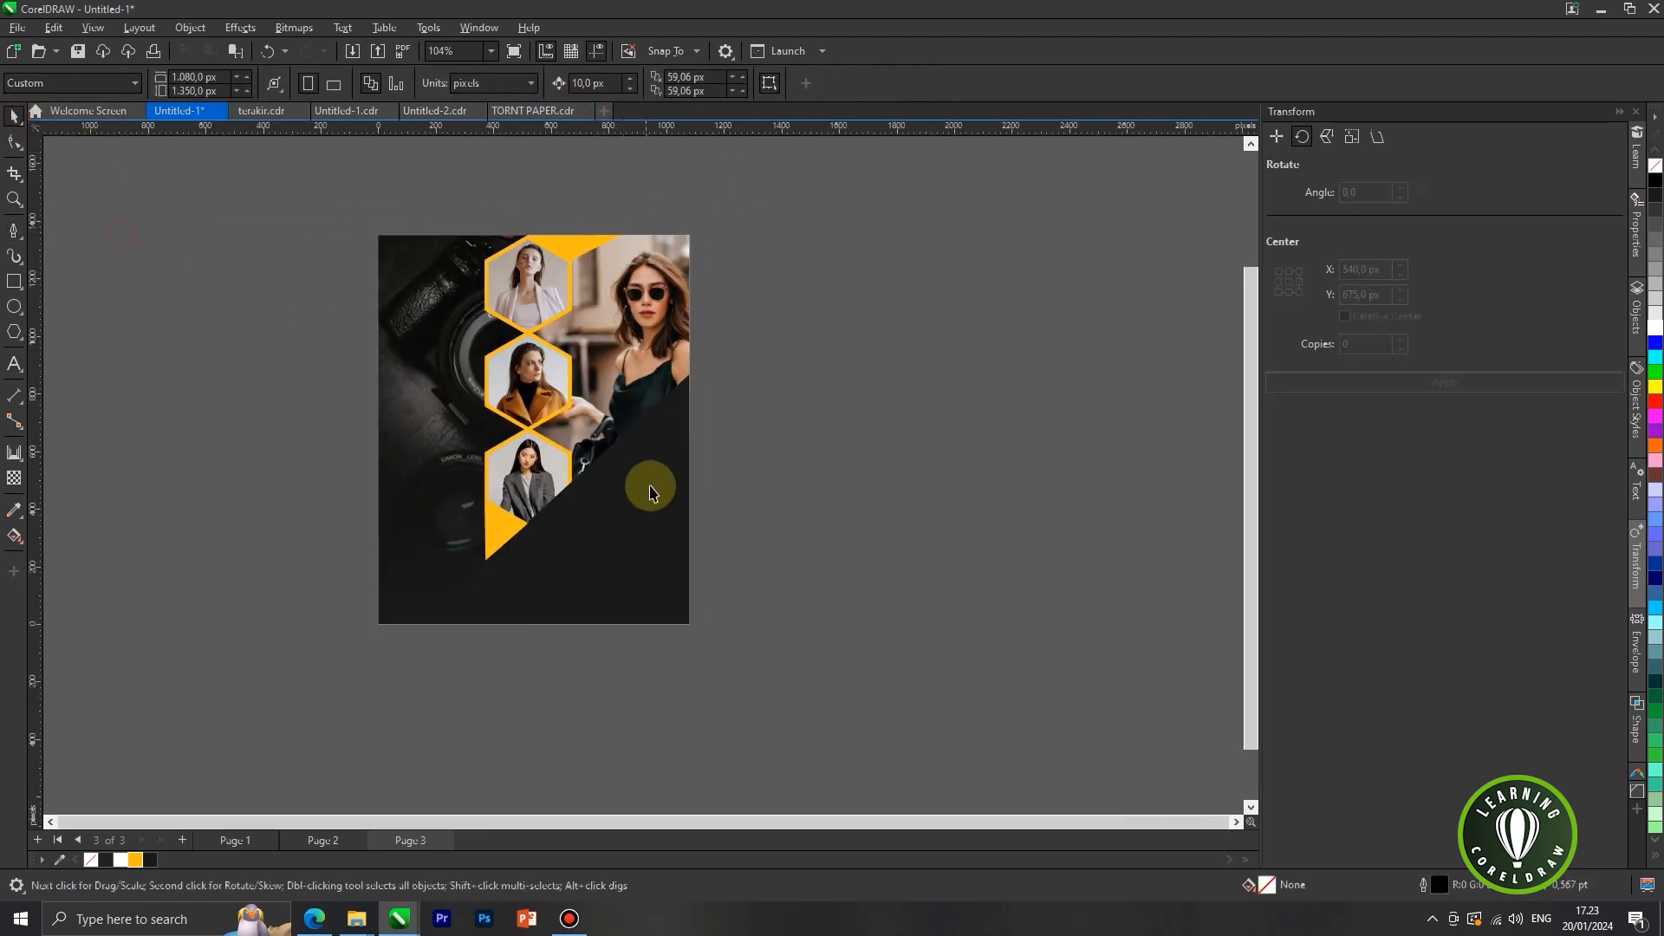
Step: Draw a triangle about 183 by 306 px on the poster's right edge, its upper side along the street photo's diagonal cut
scroll(706, 468, "up", 1)
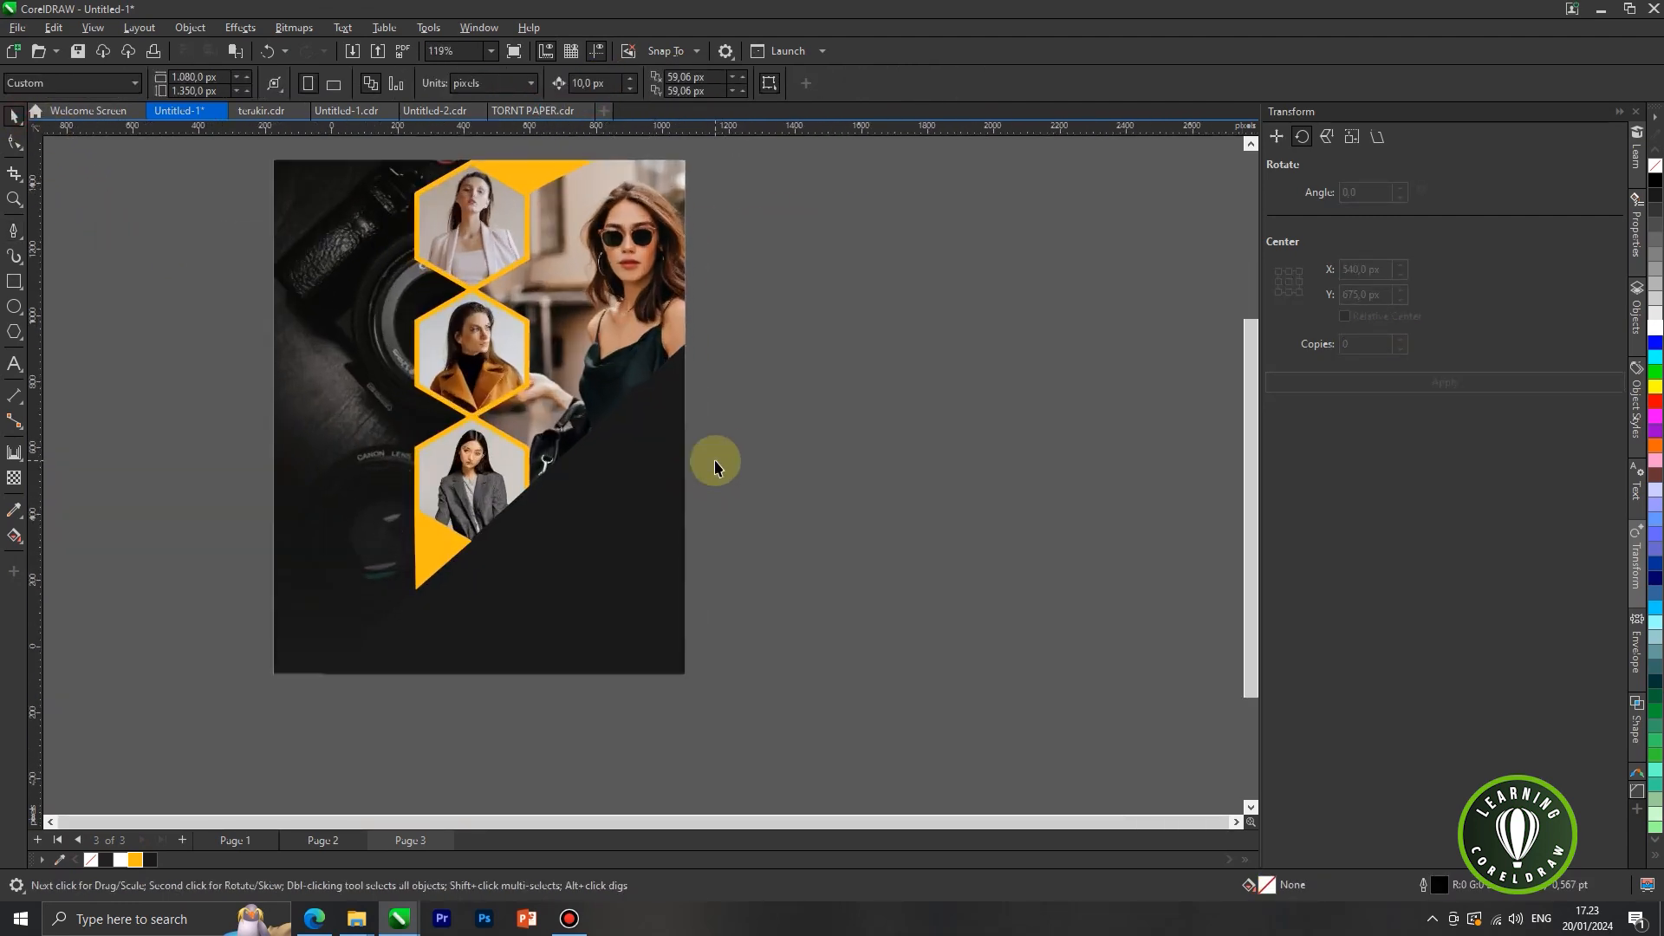
left_click(13, 231)
scroll(689, 431, "up", 1)
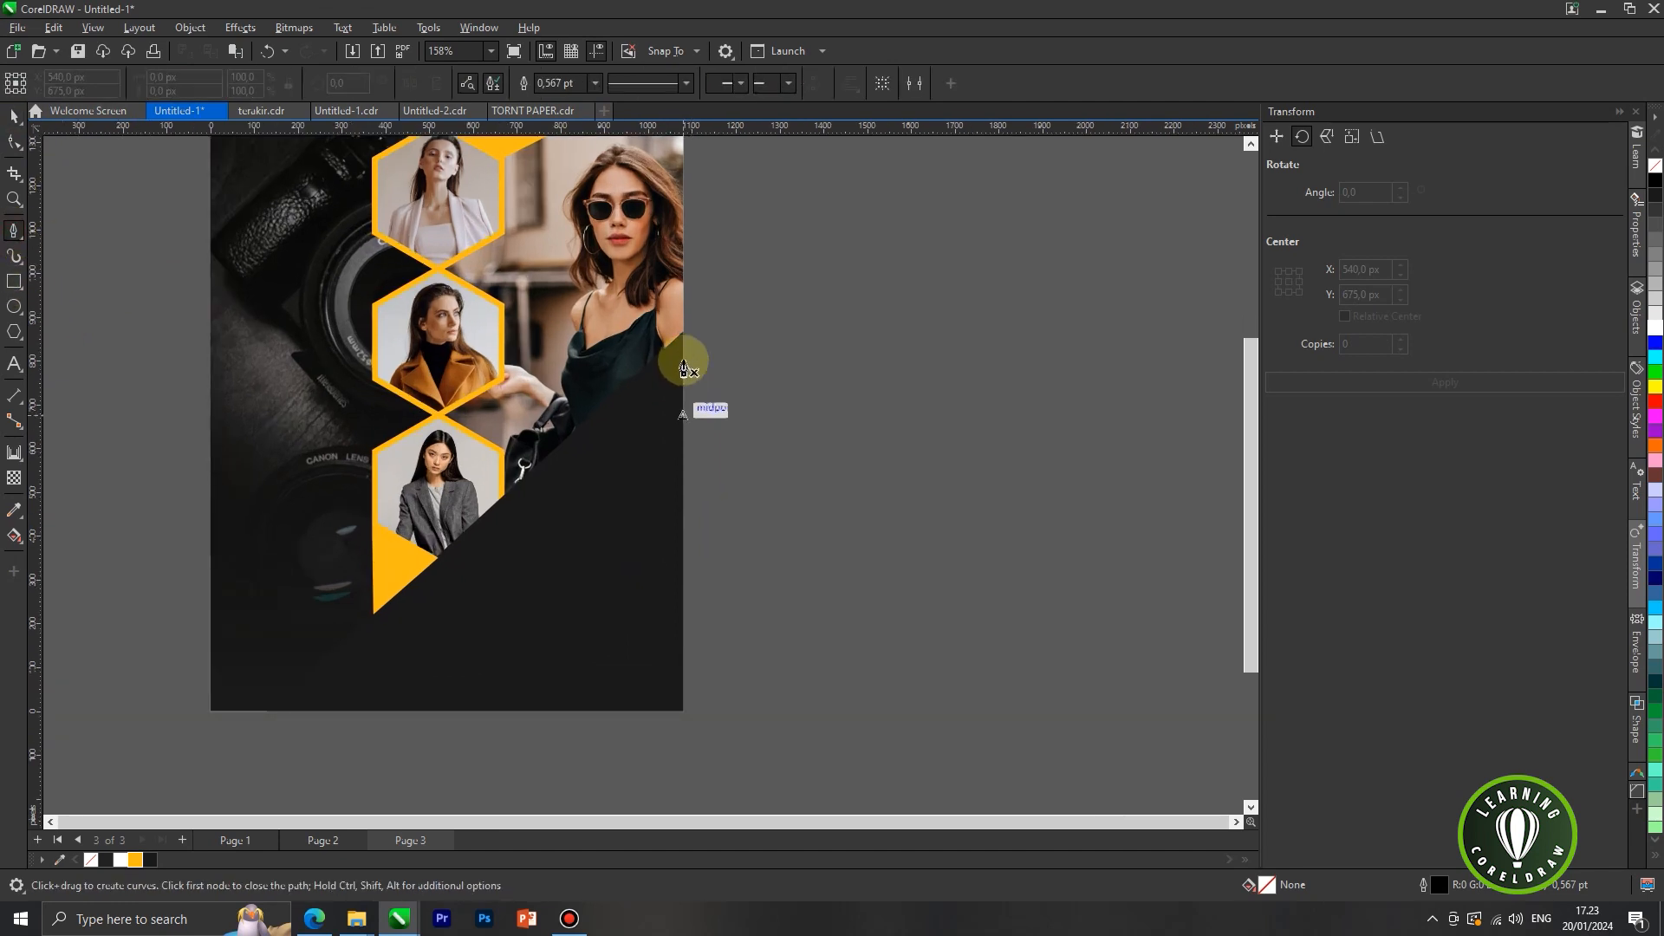
left_click(684, 334)
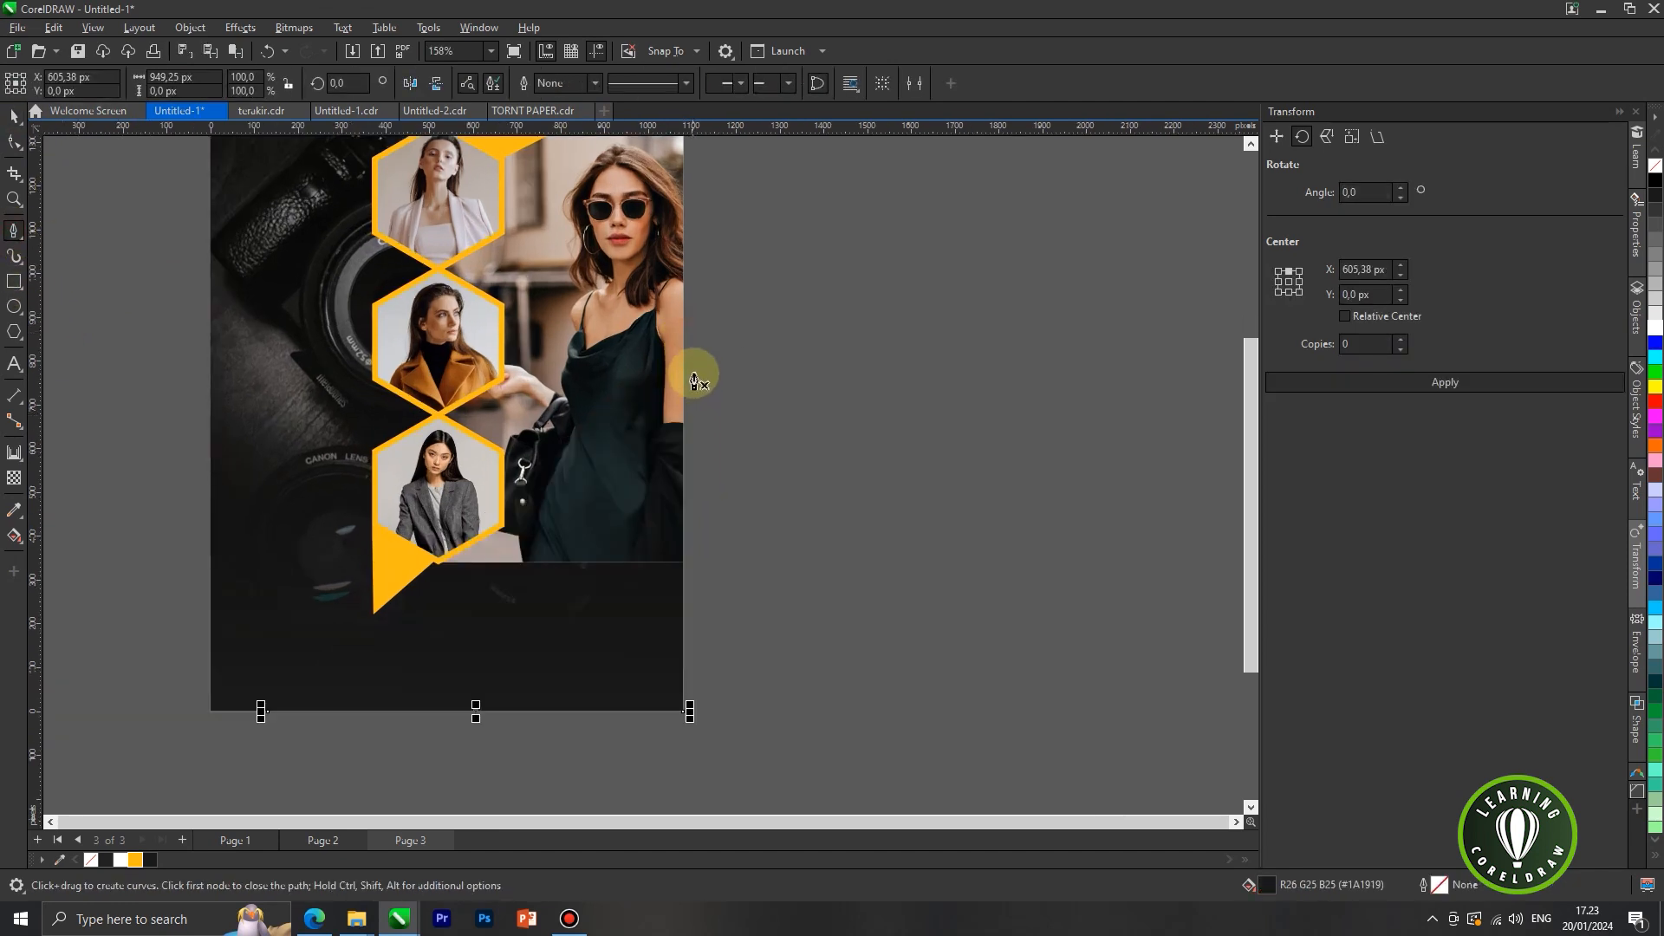
key("ctrl+z")
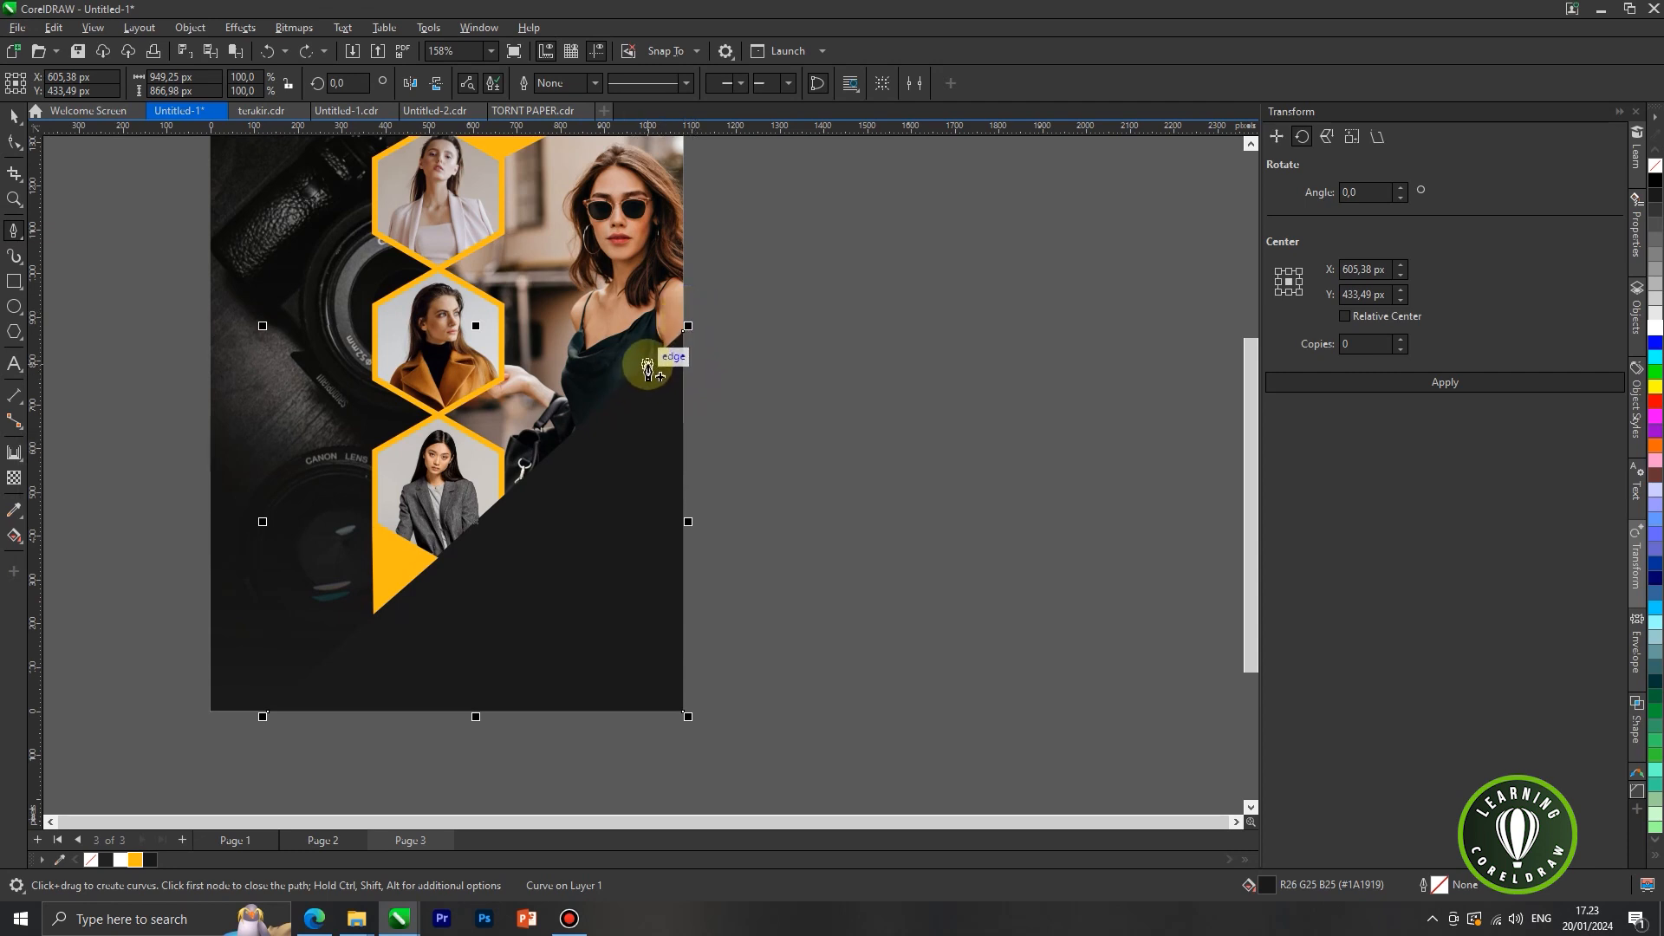
left_click(603, 406)
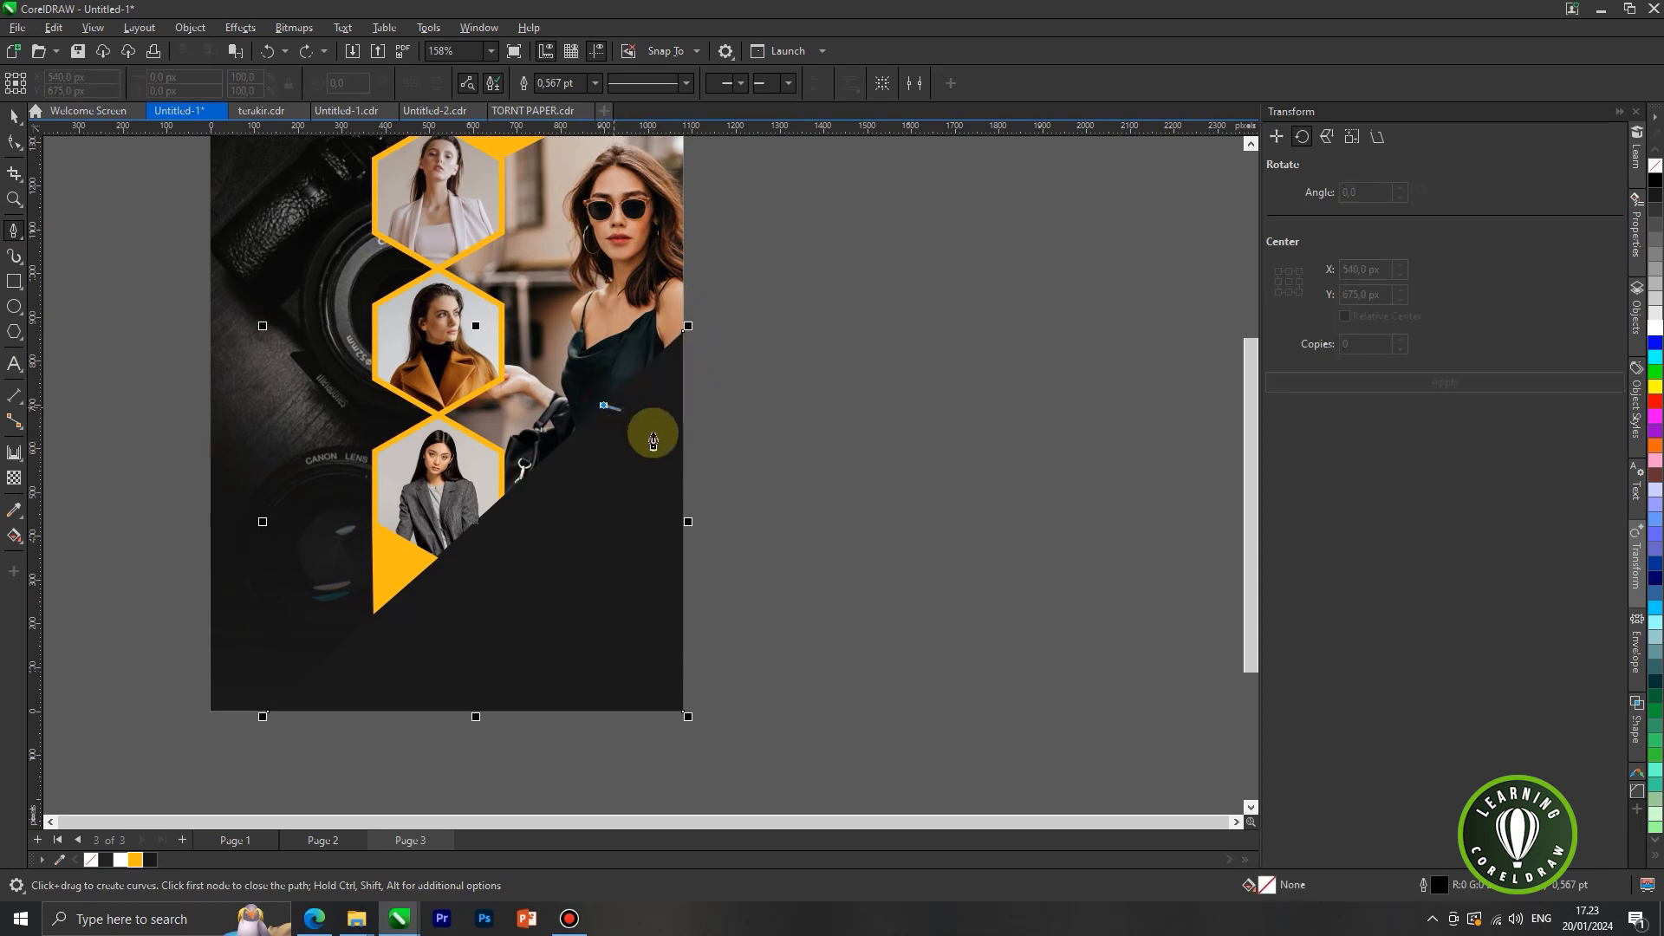
left_click(684, 469)
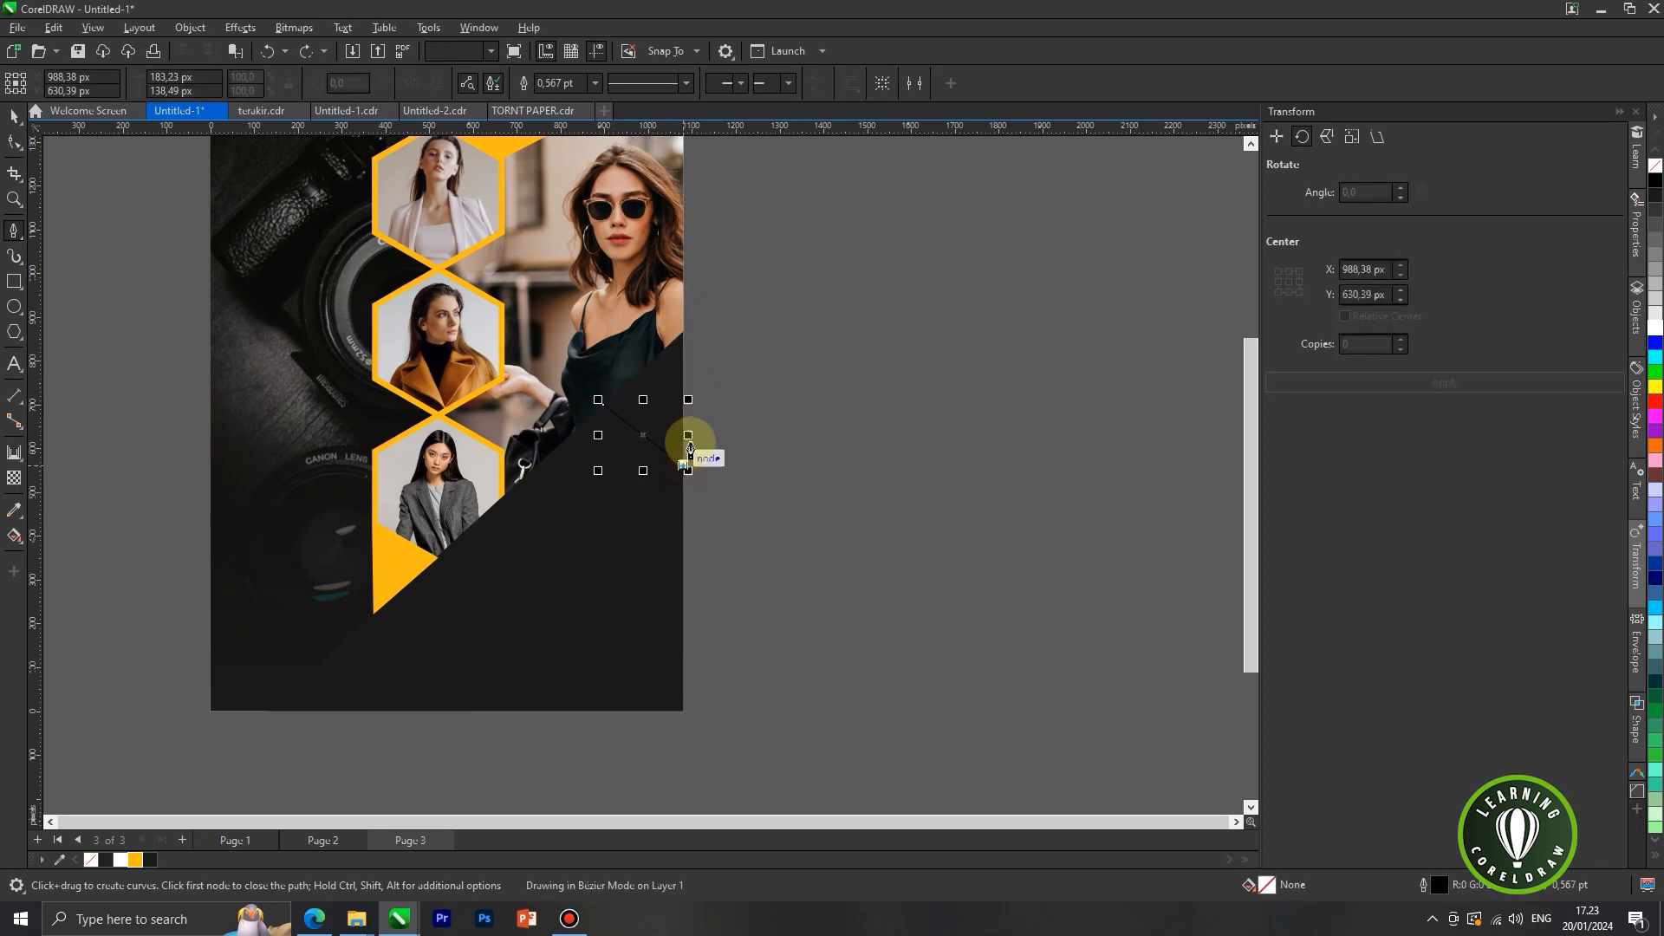
left_click(683, 333)
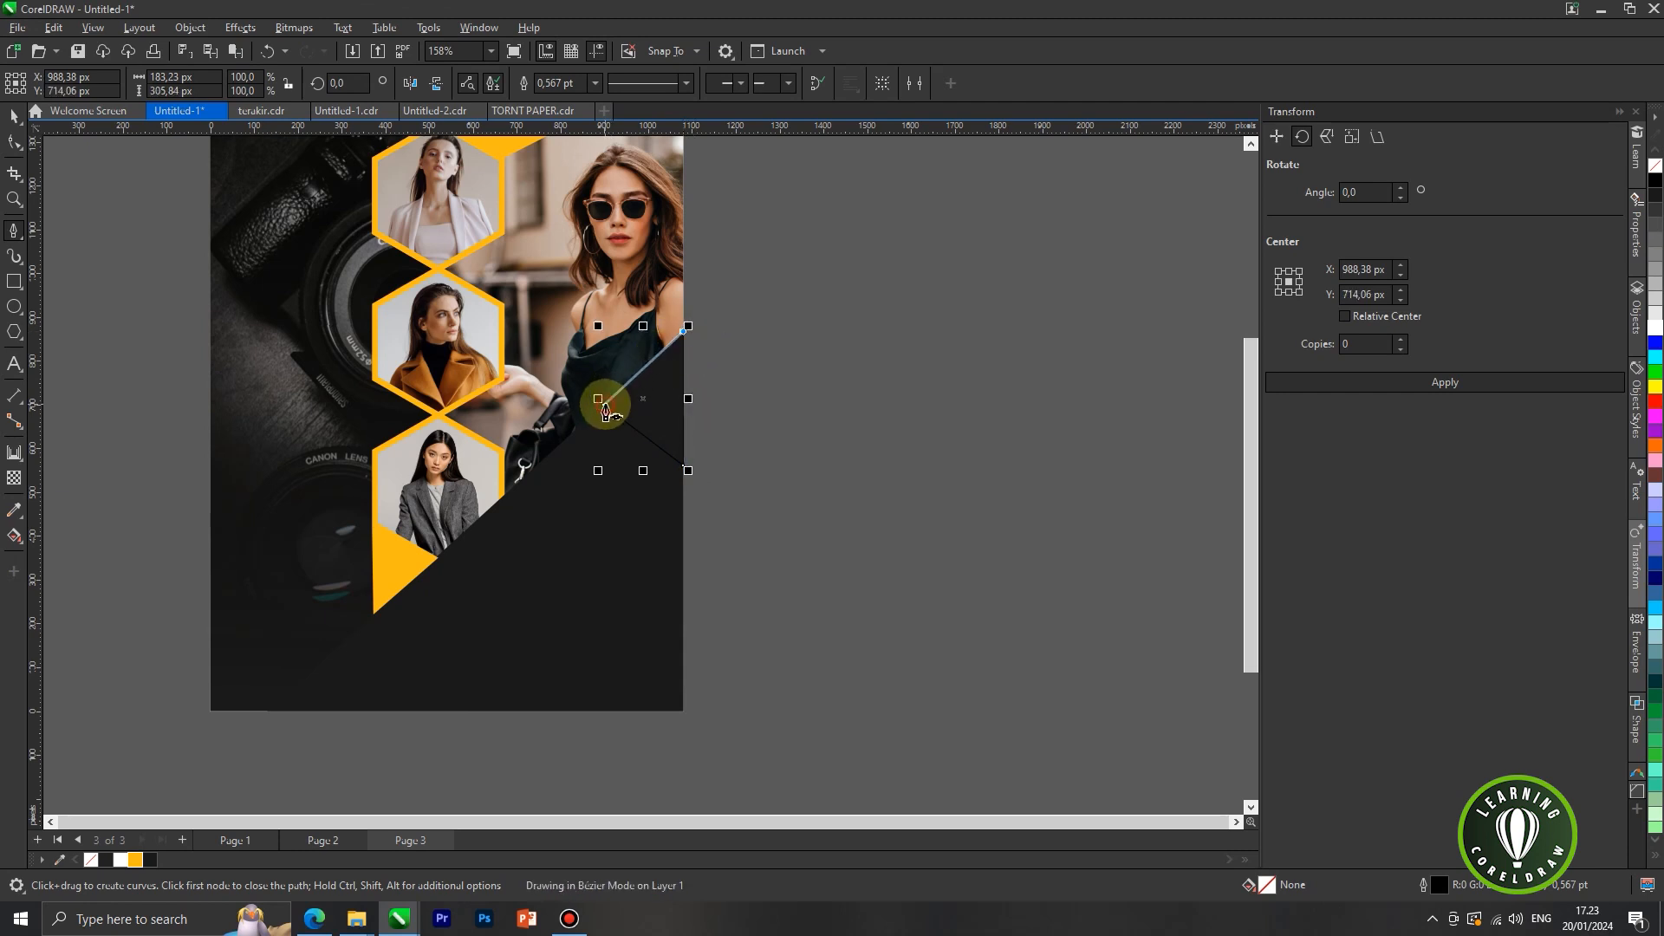
left_click(604, 407)
Step: Fill the triangle on the poster's right edge with orange #FDBA13 and deselect it
left_click(134, 859)
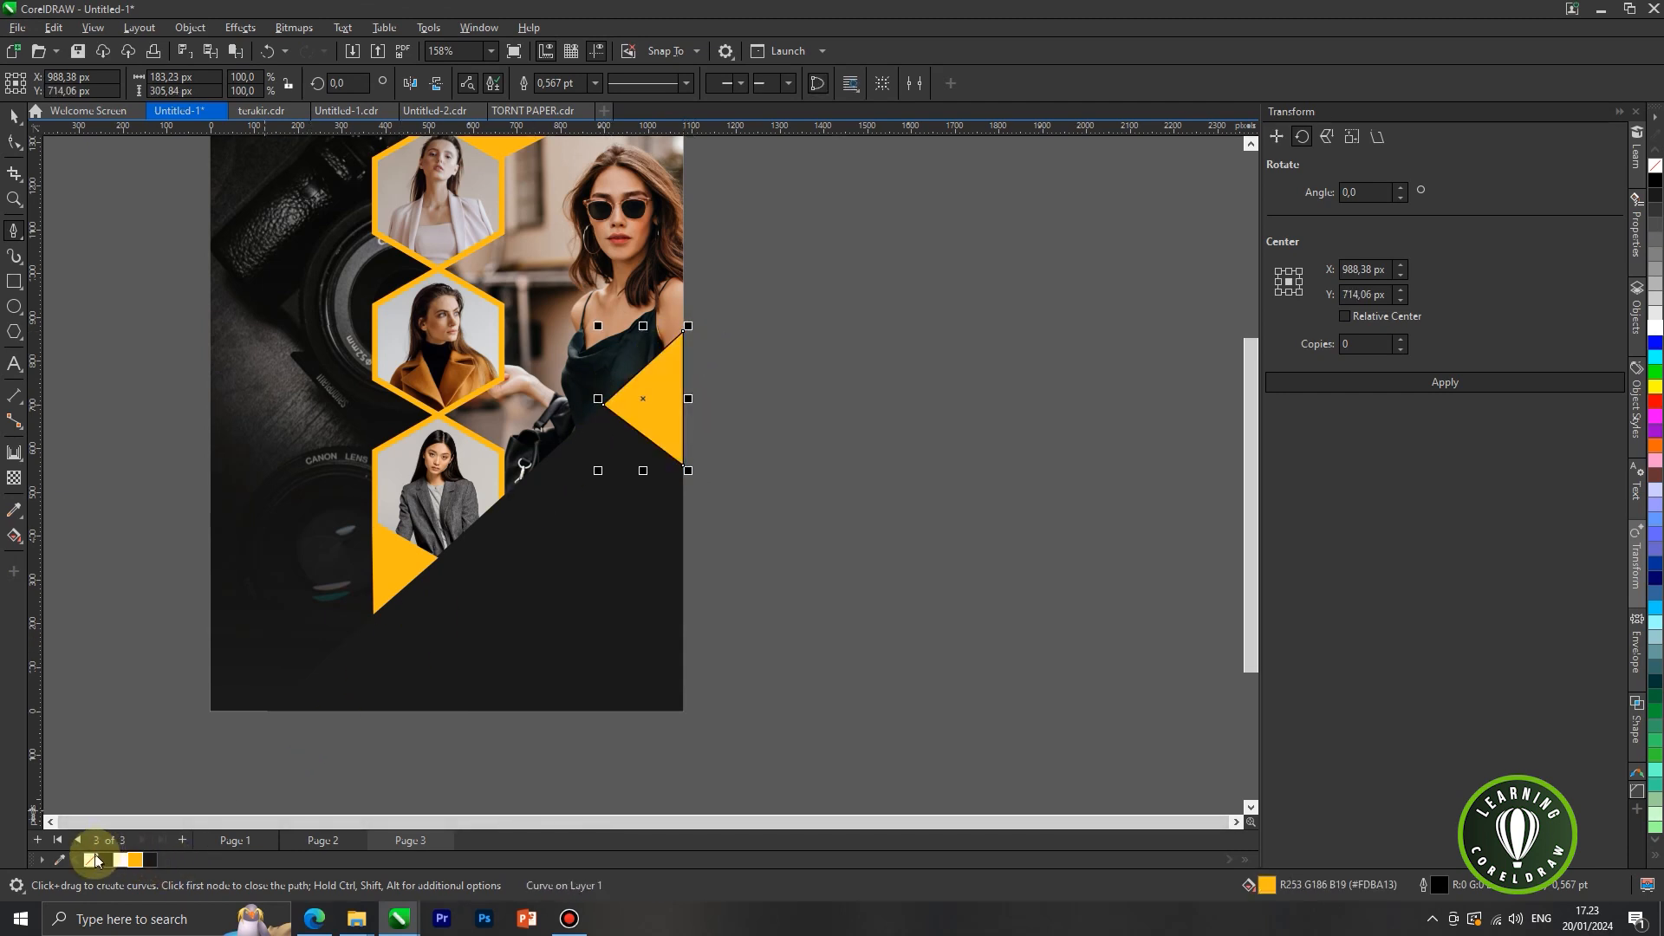
scroll(607, 572, "down", 2)
left_click(14, 116)
left_click(197, 184)
scroll(847, 332, "down", 1)
scroll(456, 512, "up", 1)
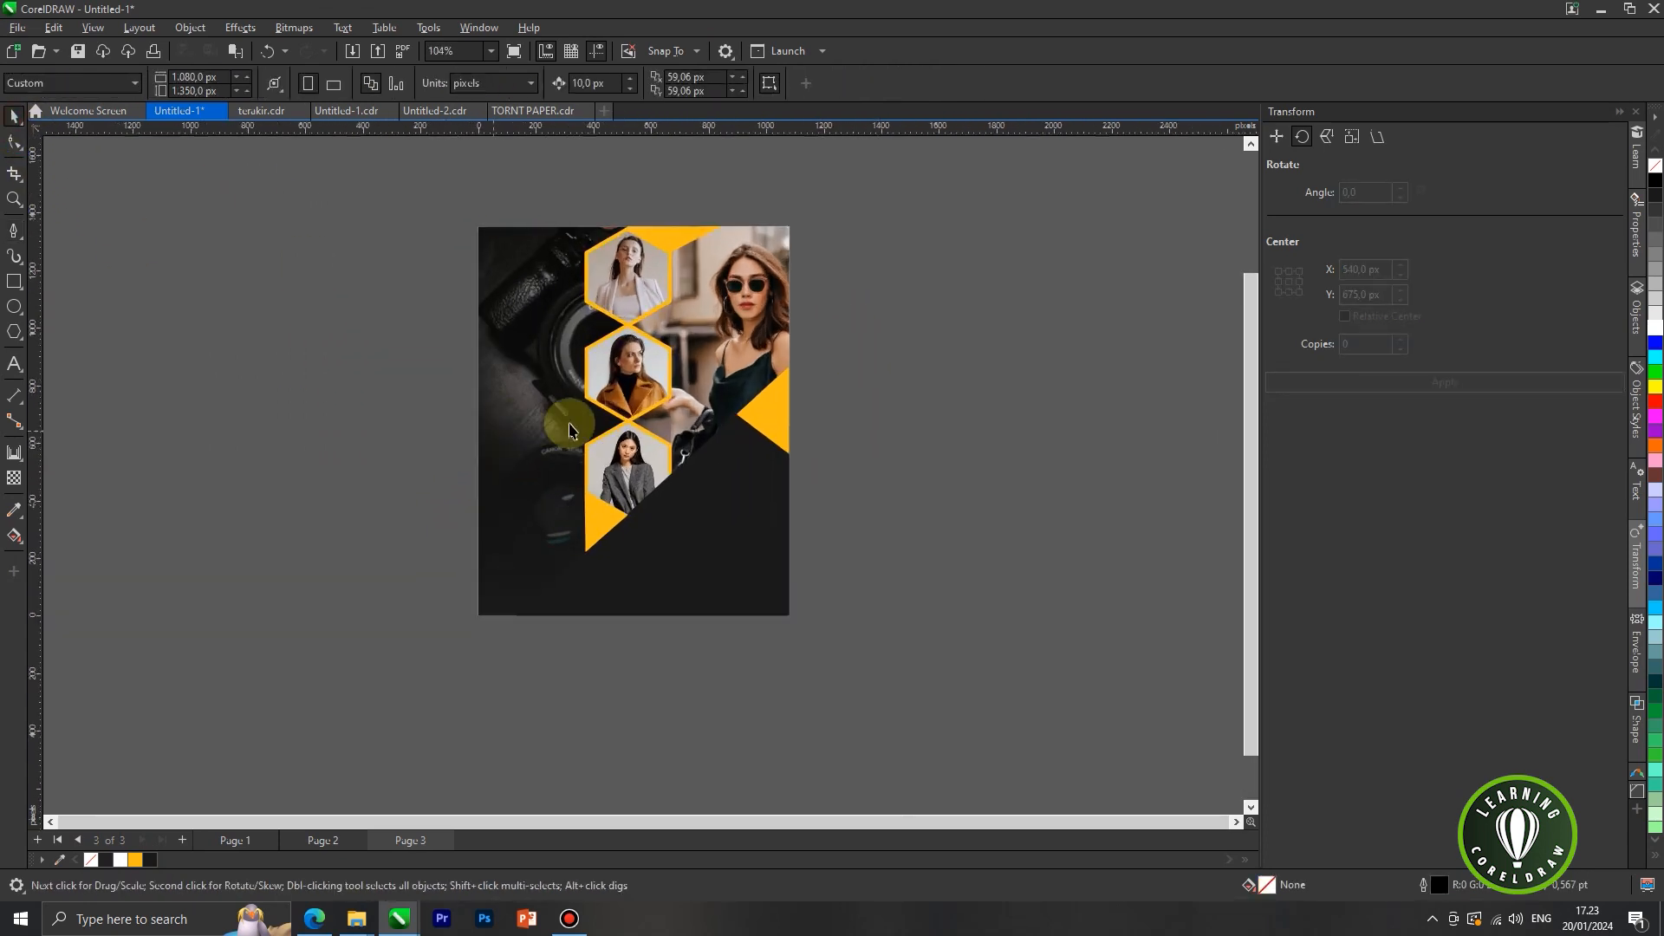
Step: Paste the Learning Corel Draw logo, the PROFESSIONAL PHOTOGRAPHY title and the services list onto the poster's left side
scroll(528, 459, "down", 2)
scroll(494, 460, "up", 1)
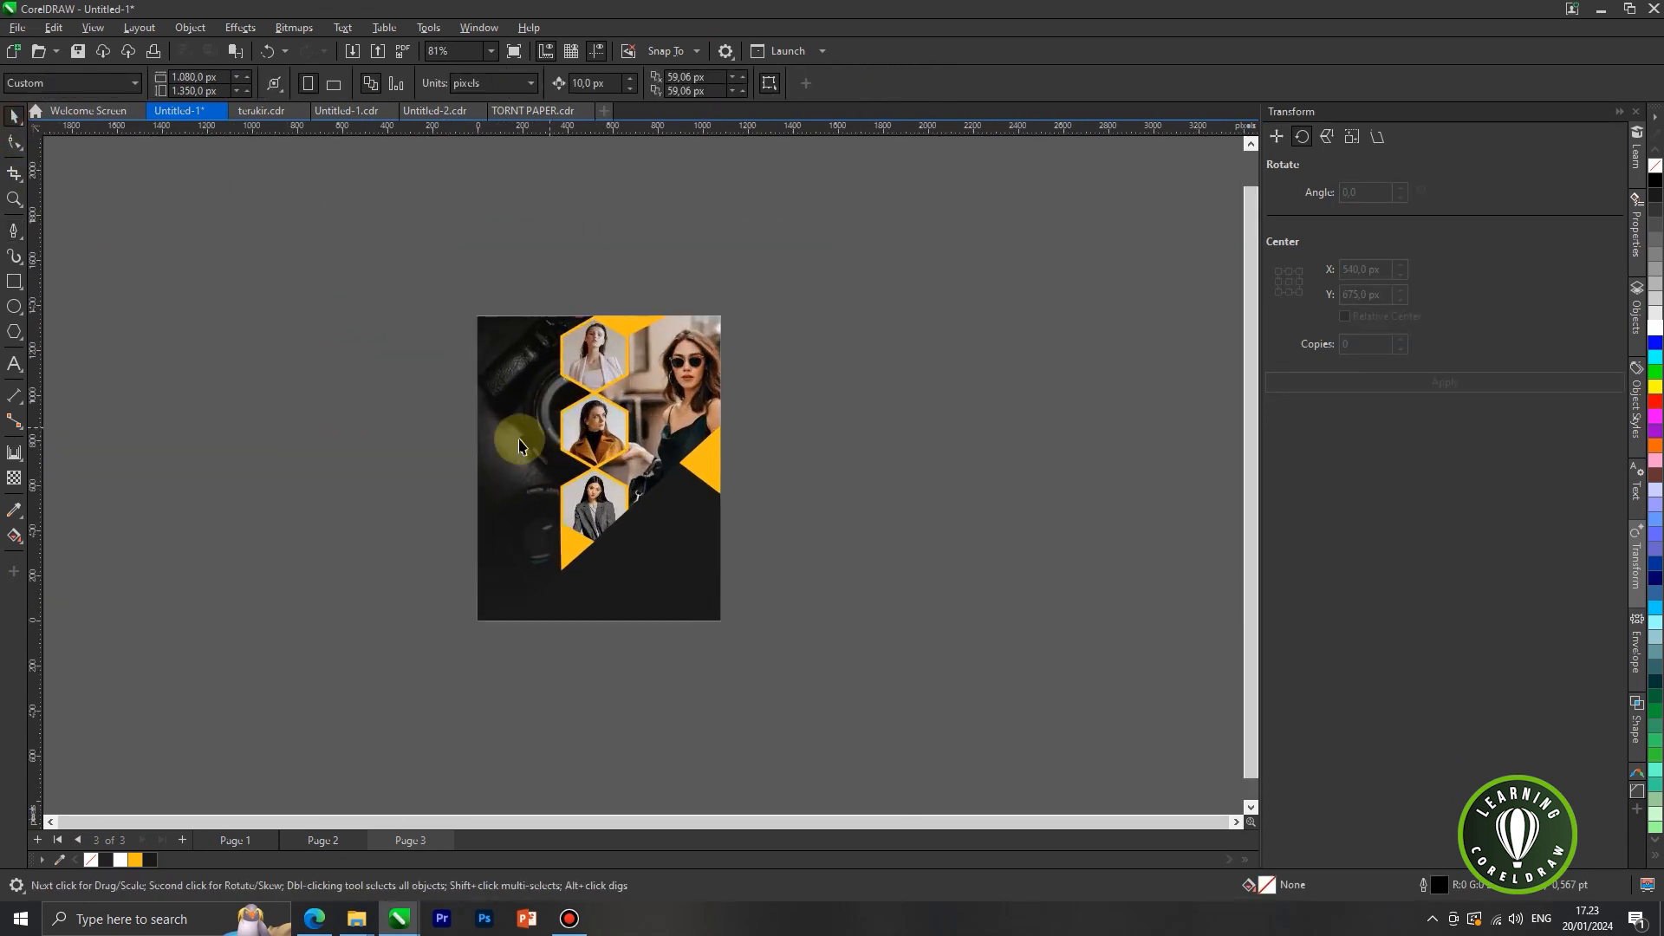
key("ctrl+v")
left_click_drag(434, 263, 524, 462)
left_click(416, 433)
scroll(510, 578, "up", 3)
Step: Position the EVENT, COMMERCIAL, CORPORATE, FASHION, WEDDING list below the PHOTOGRAPHY title, left of the bottom orange triangle
left_click_drag(408, 444, 530, 530)
scroll(541, 530, "up", 1)
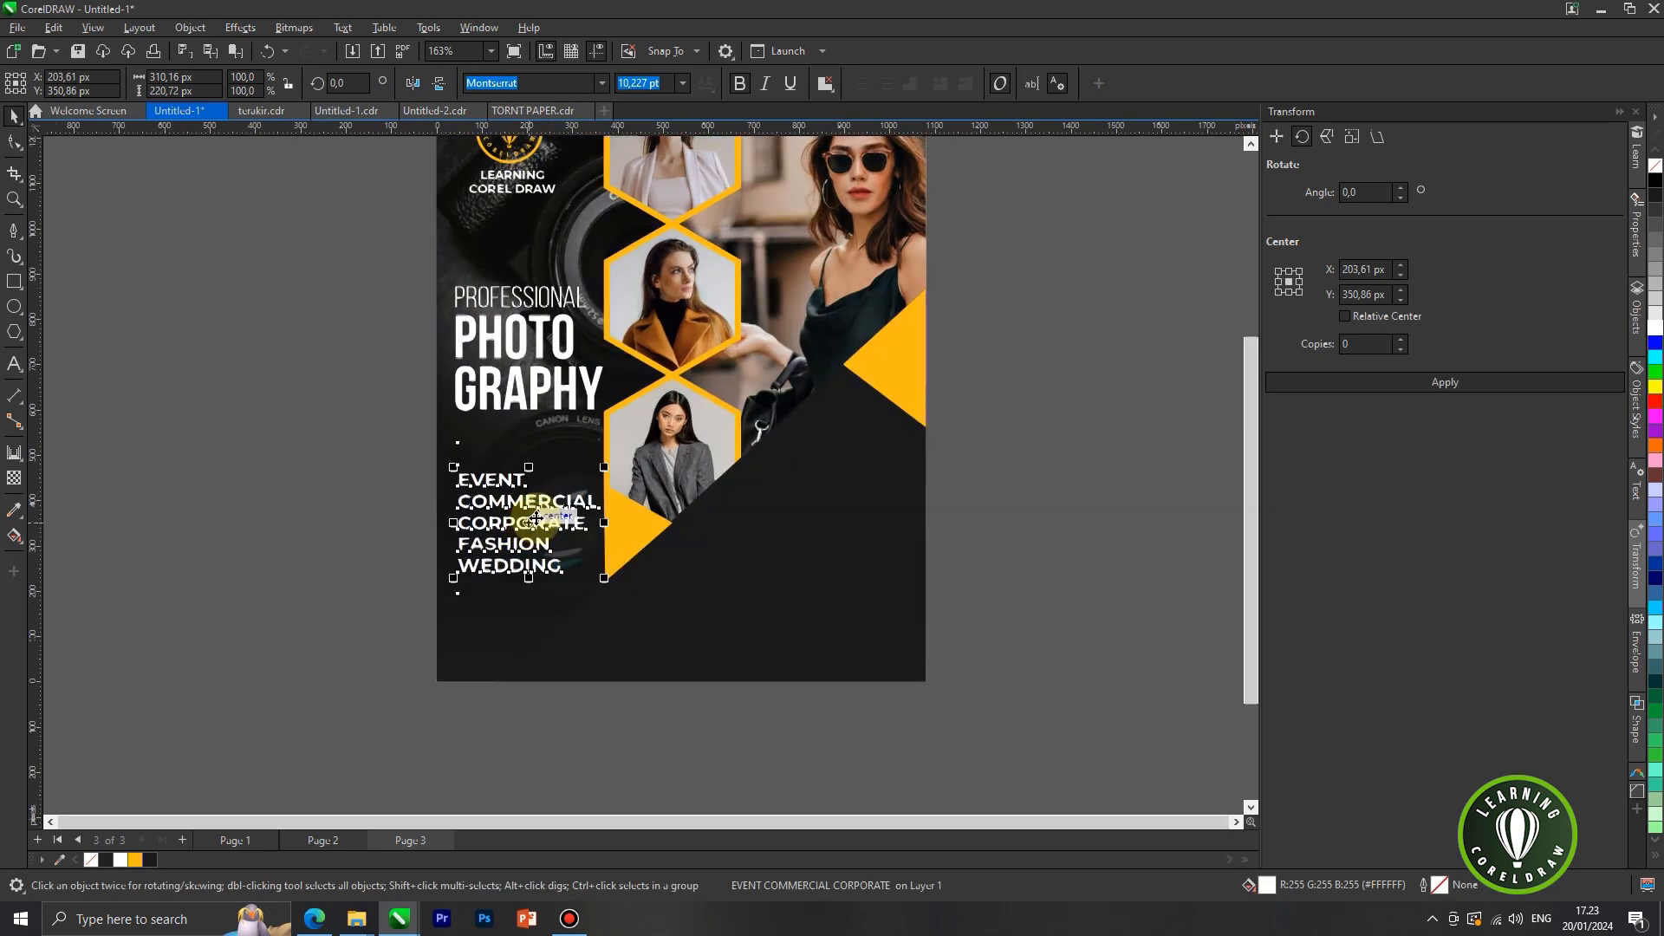
scroll(383, 456, "down", 2)
left_click(382, 457)
scroll(857, 400, "down", 1)
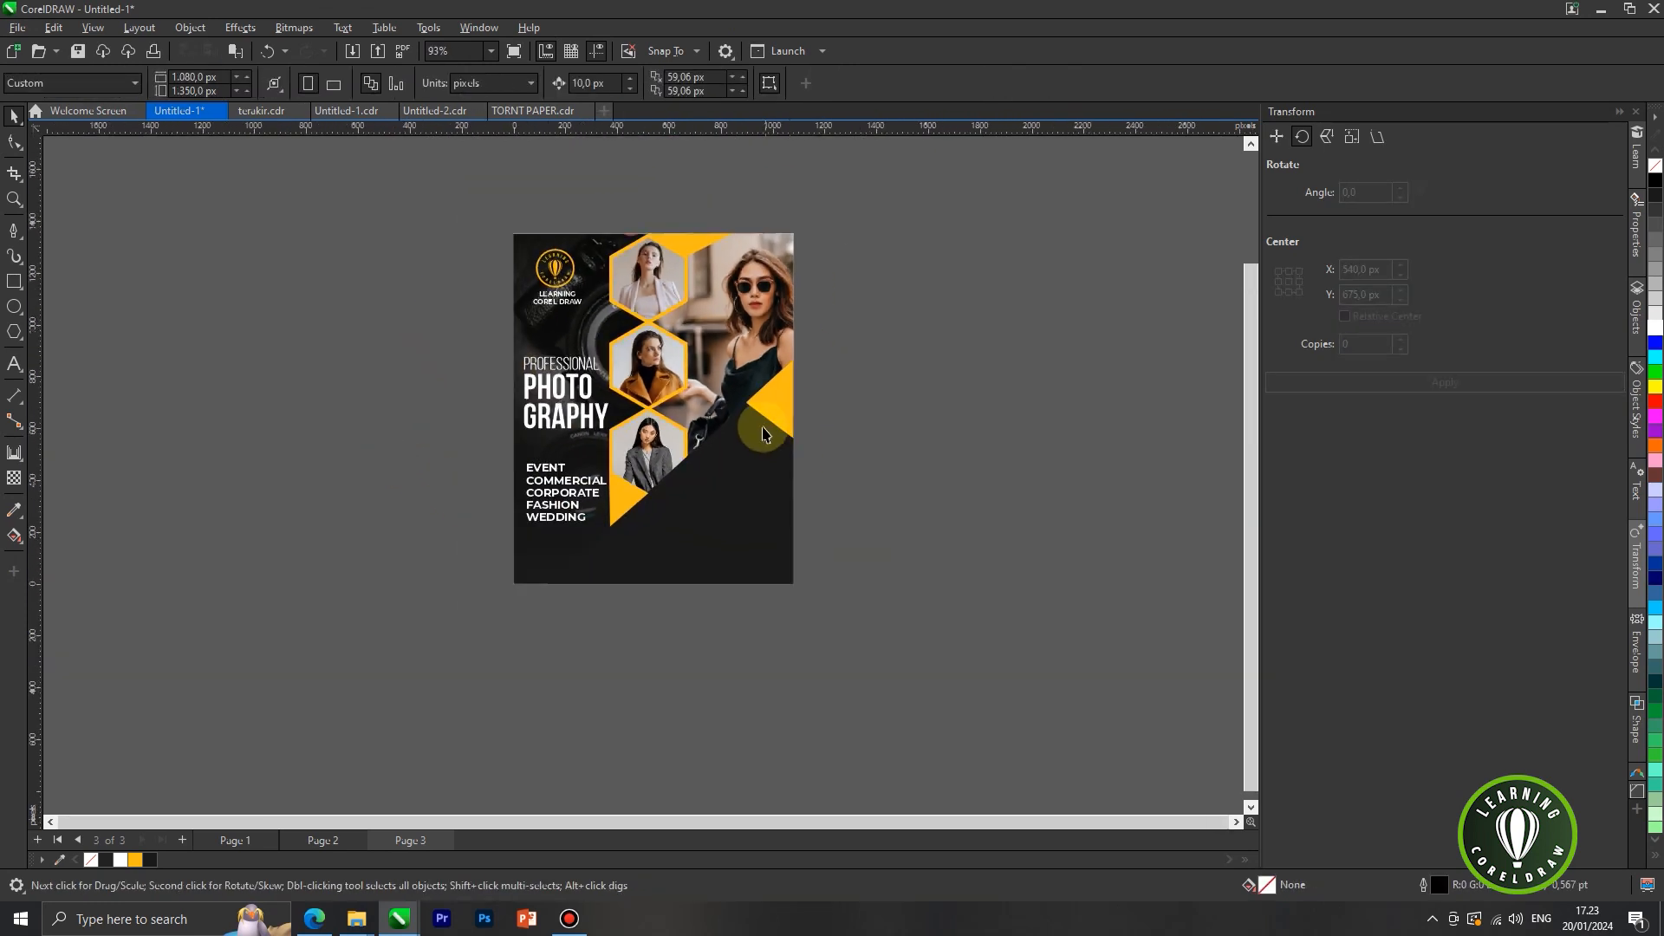
Step: Paste the About Us paragraph and the For More Information phone line, and place them in the poster's dark lower-right area
scroll(565, 676, "down", 2)
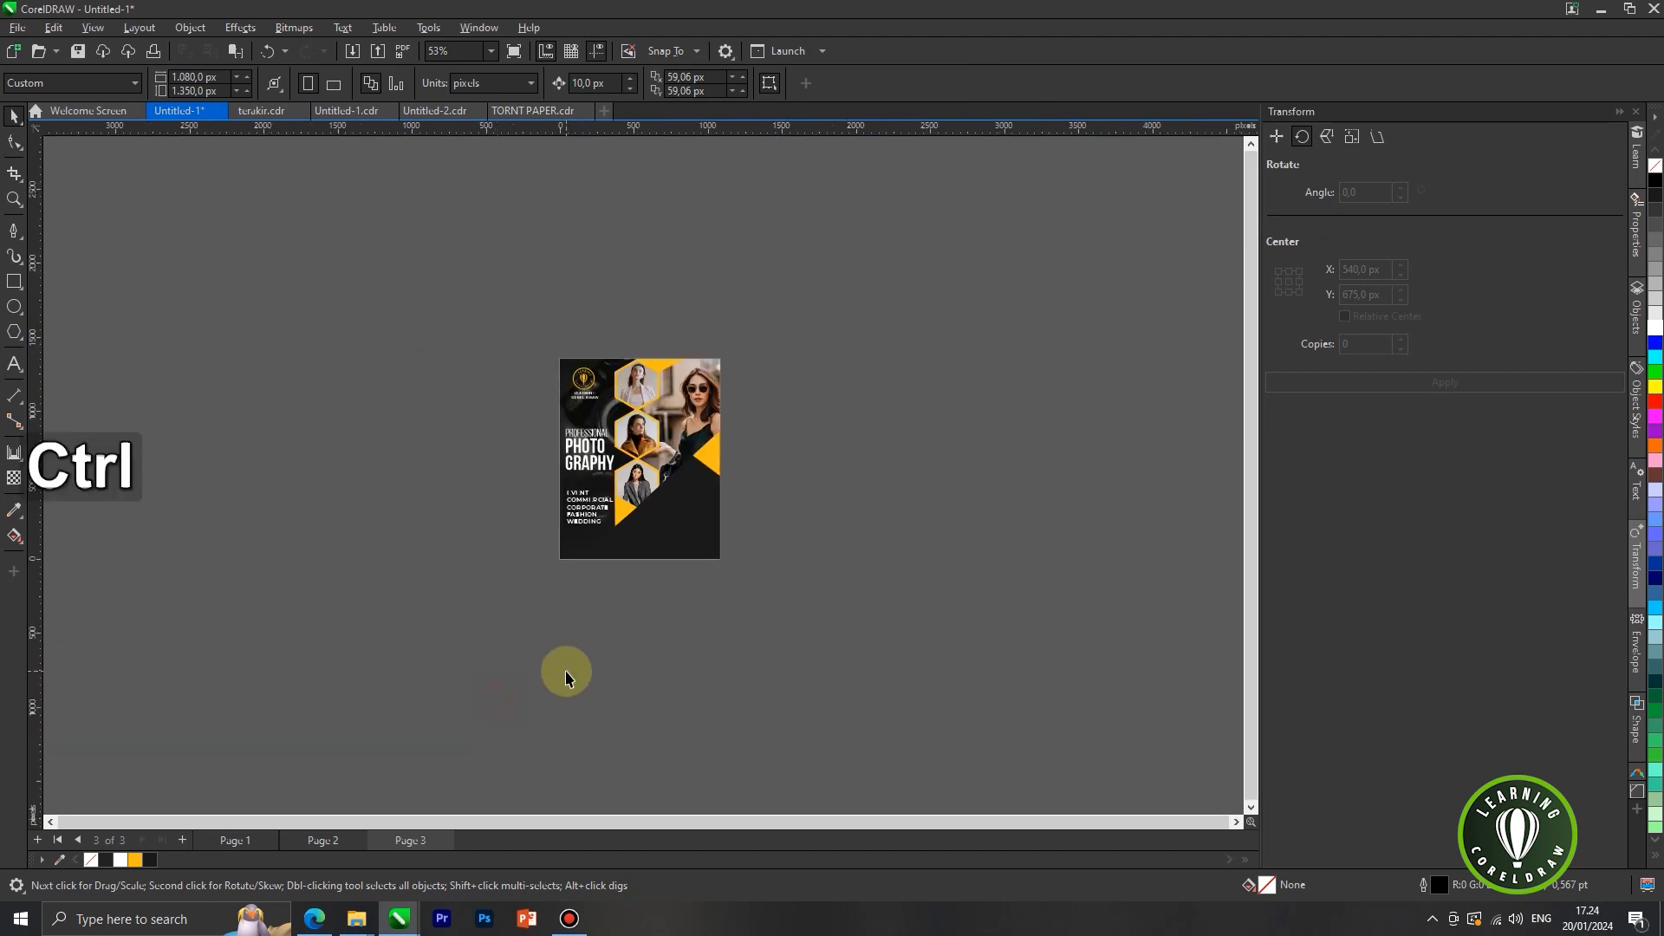
key("ctrl+v")
left_click_drag(876, 617, 709, 482)
scroll(684, 515, "up", 2)
scroll(694, 499, "up", 3)
left_click(903, 422)
scroll(893, 515, "down", 6)
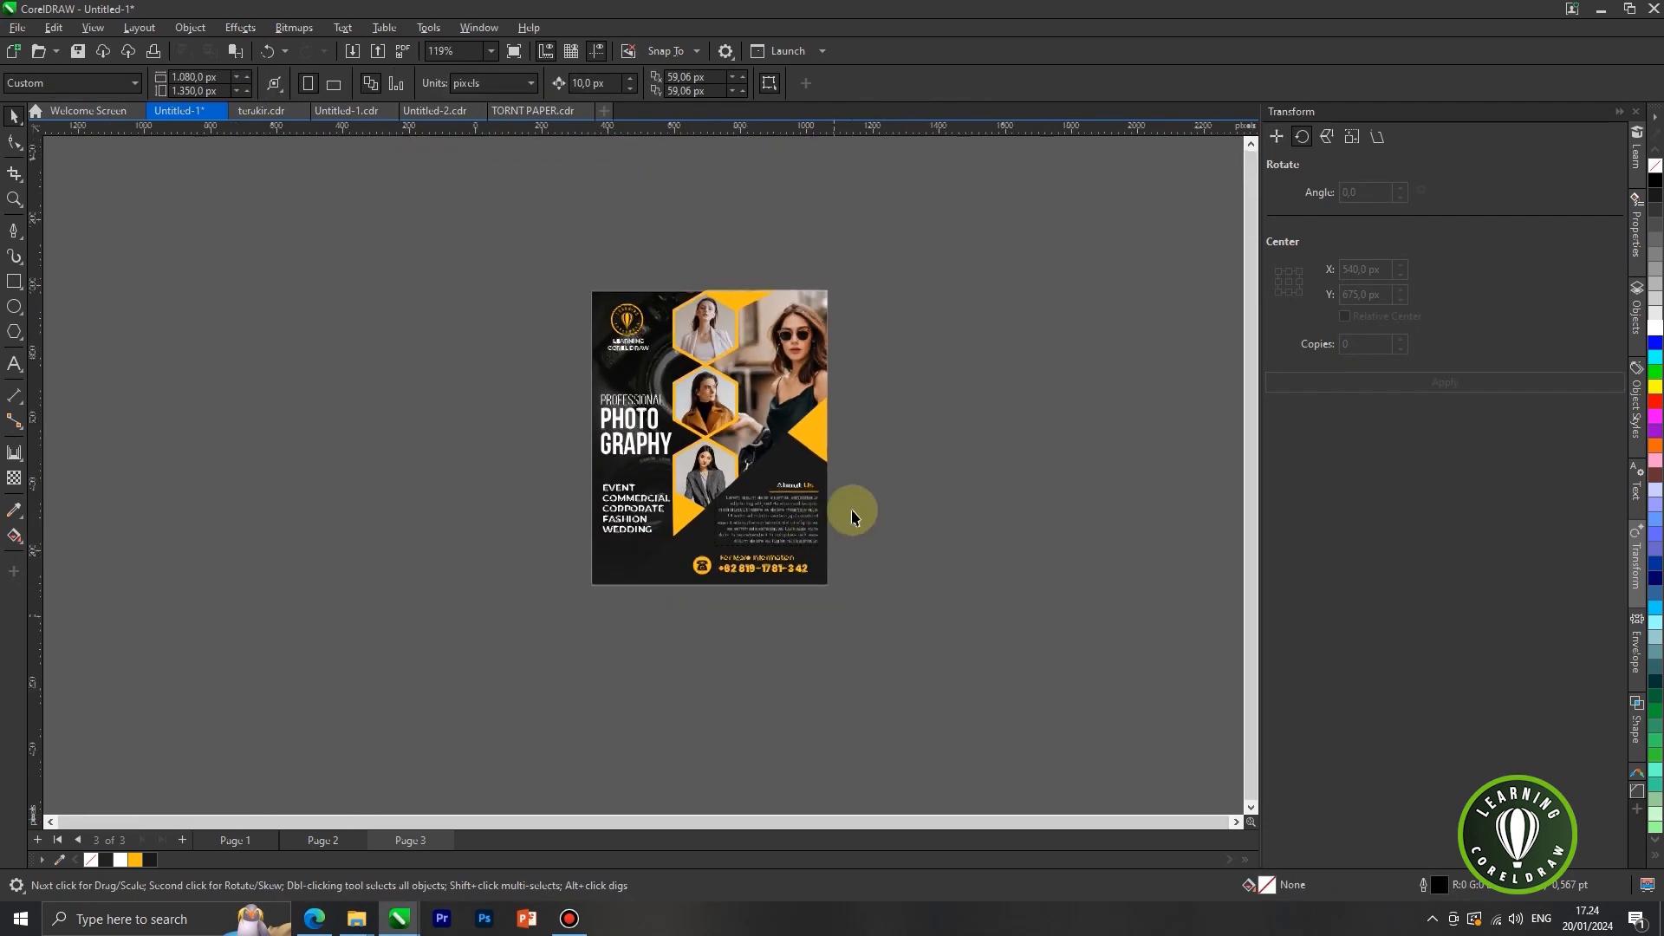
scroll(758, 335, "up", 1)
scroll(928, 464, "up", 1)
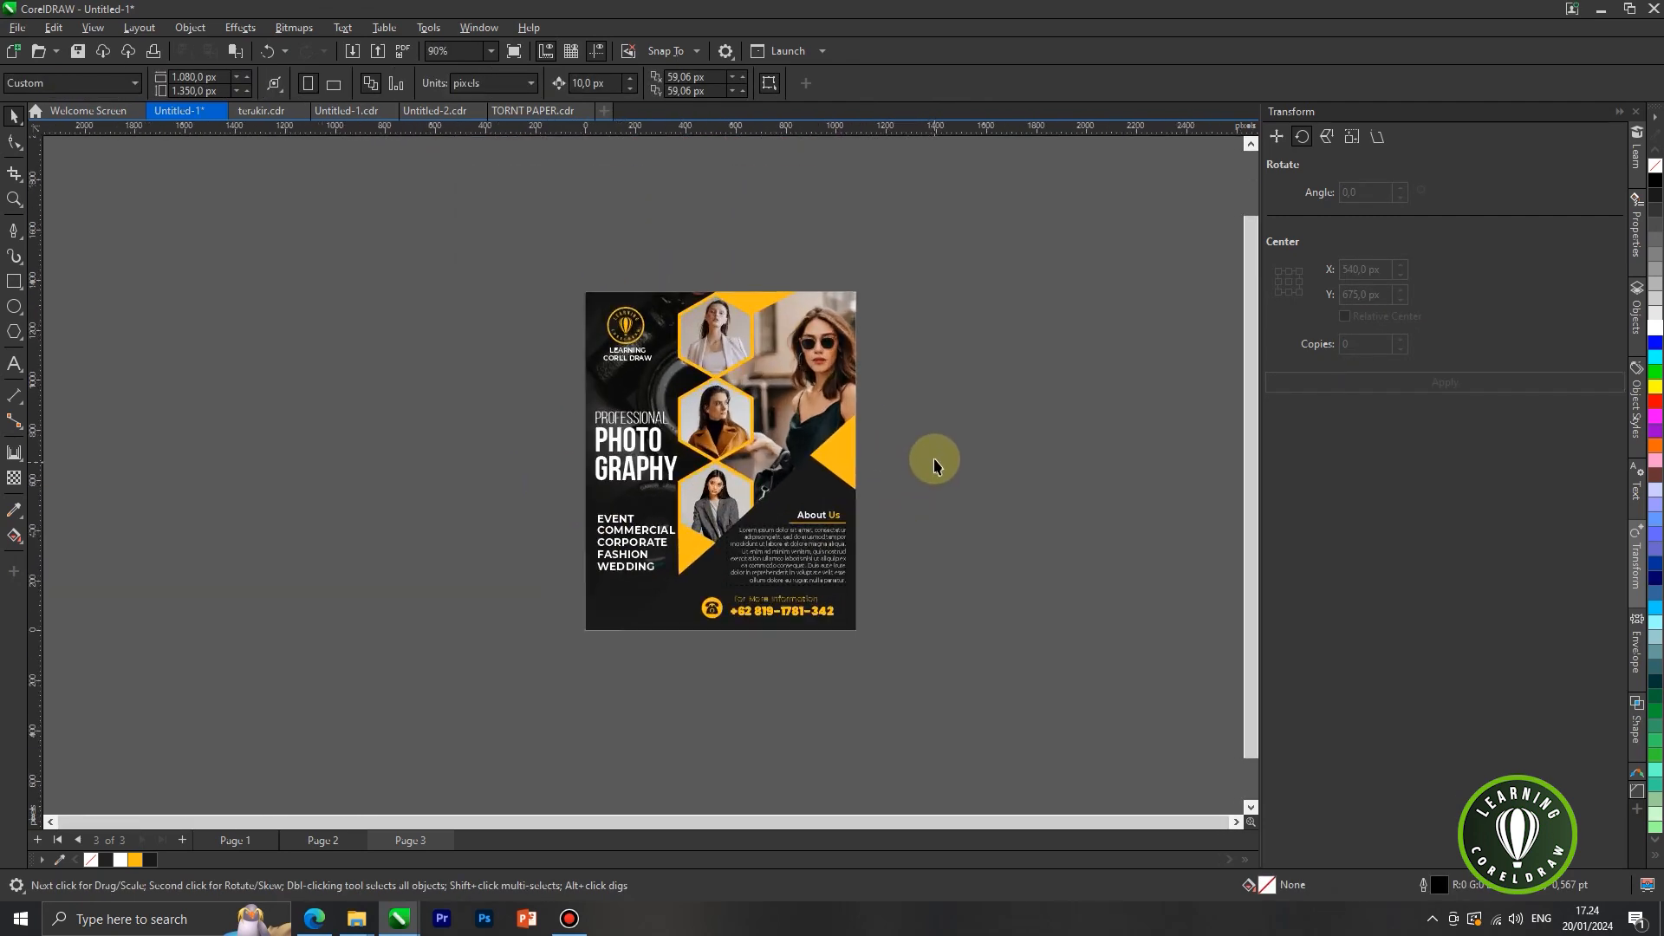
scroll(901, 400, "up", 1)
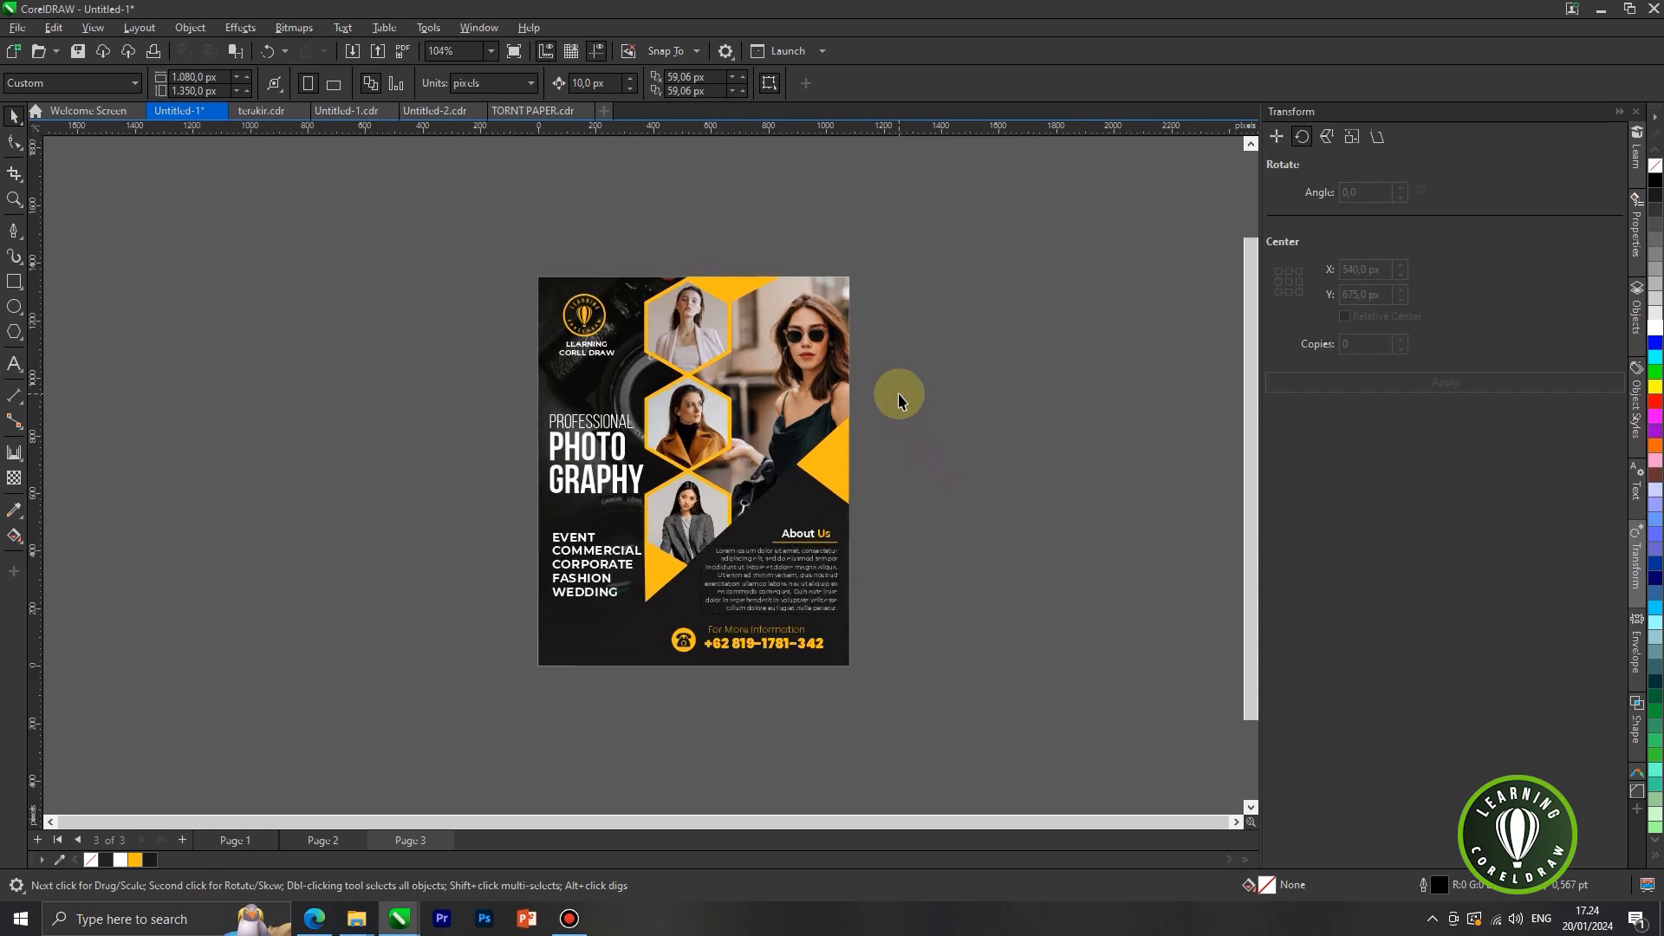